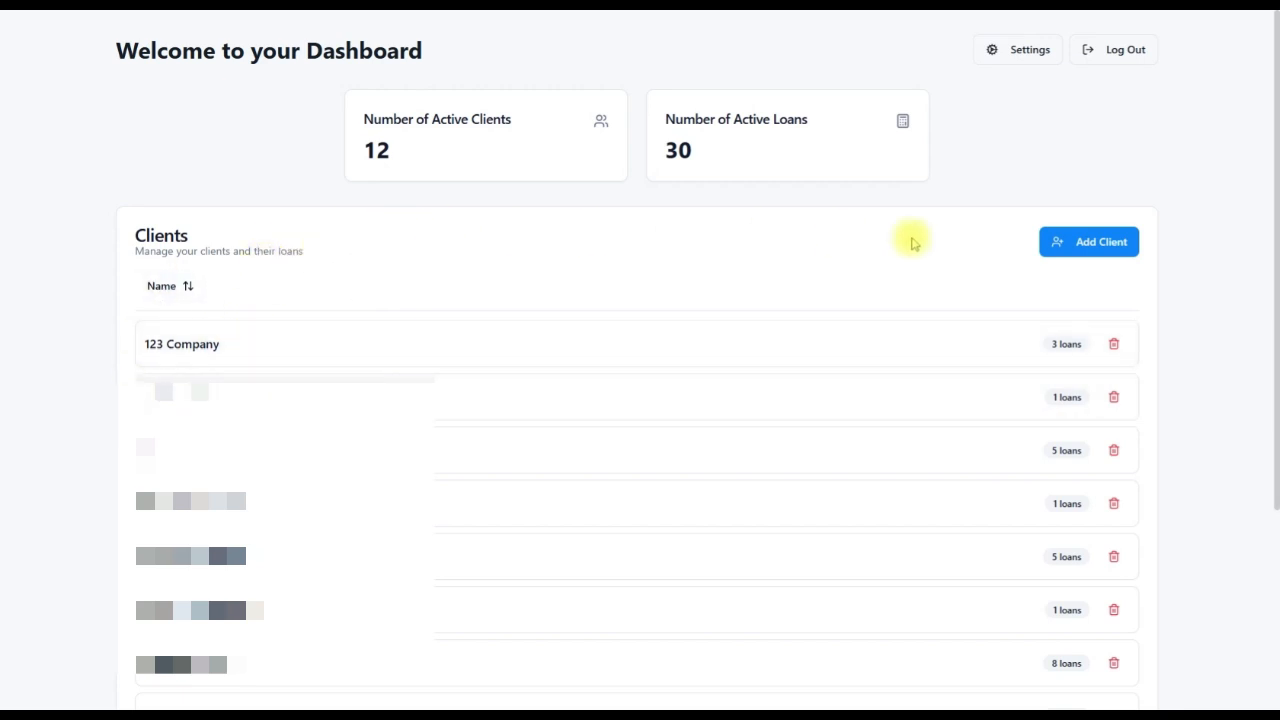
View the empty new-client form without adding a client, and open the 123 Company client
left_click(1077, 250)
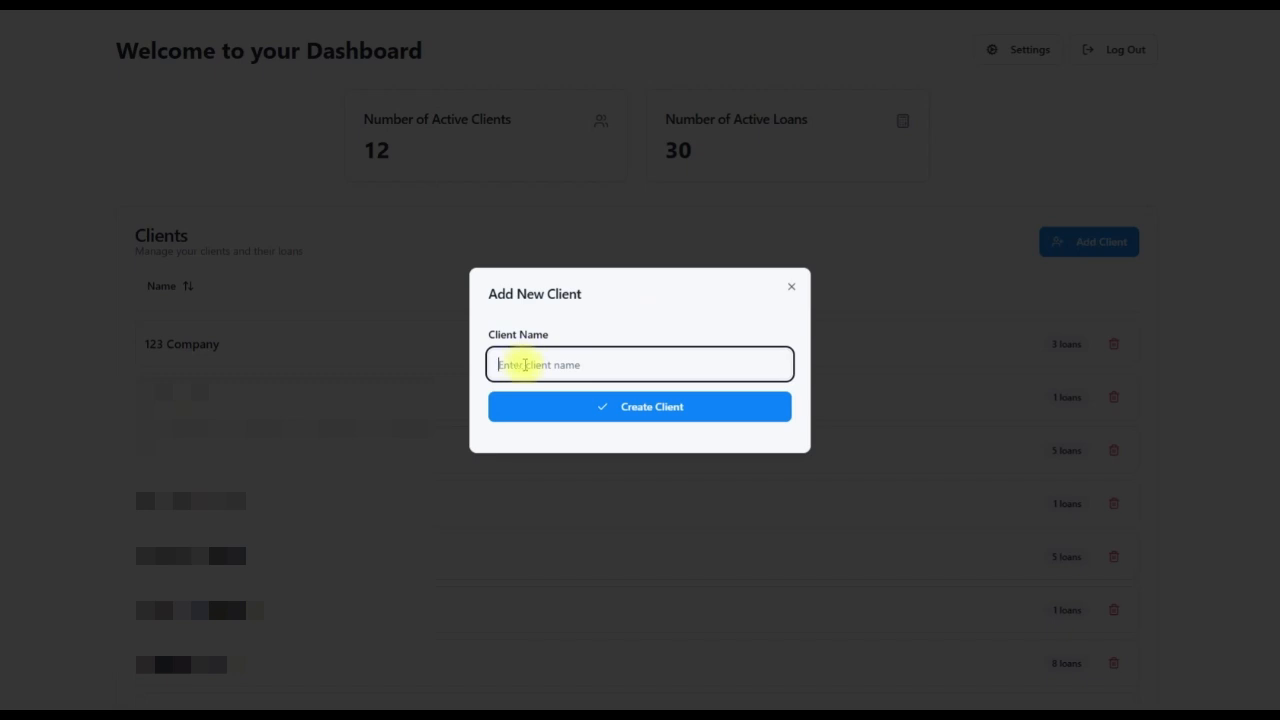
left_click(791, 288)
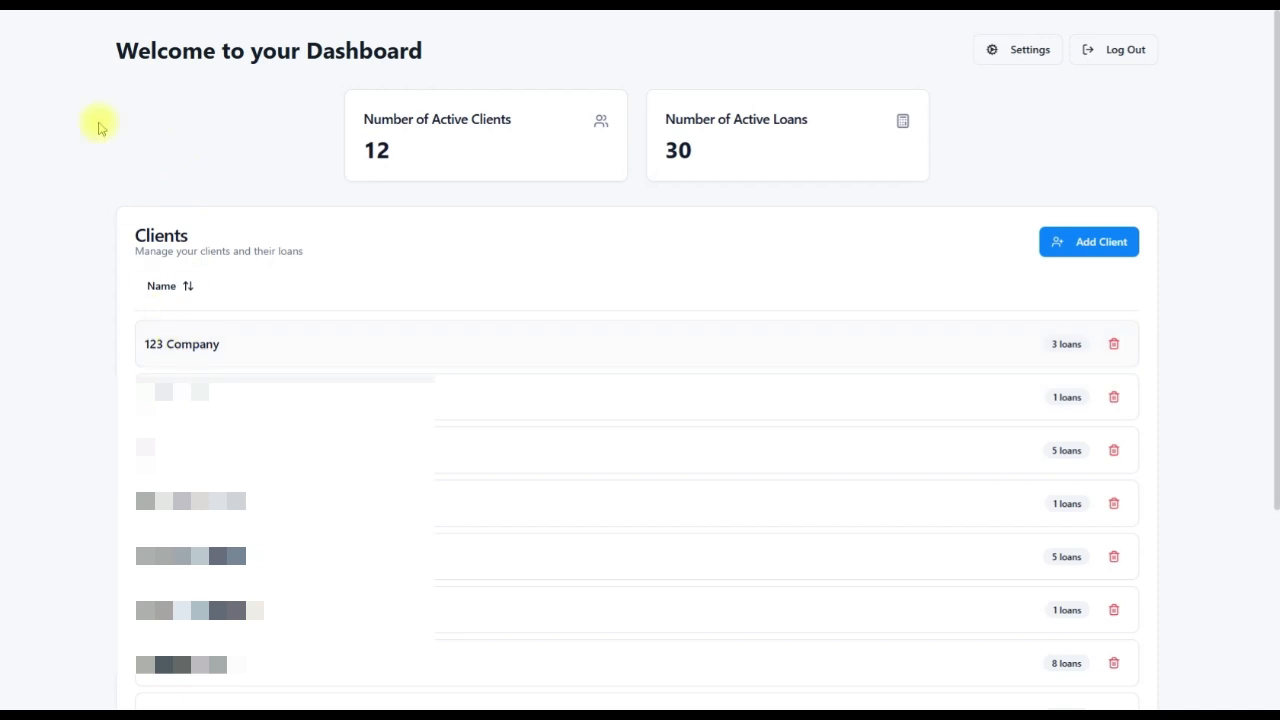
left_click(192, 345)
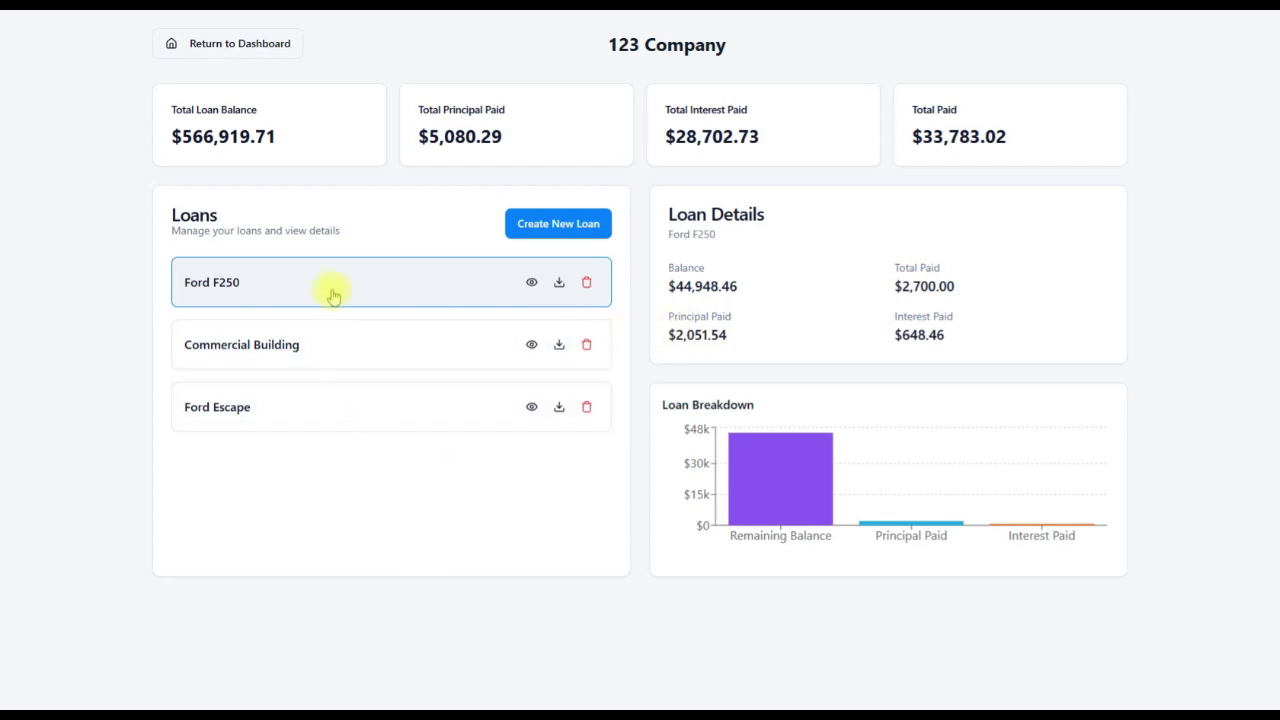
Compare the loan details and breakdown charts of the Ford F250, Commercial Building and Ford Escape loans
left_click(366, 345)
left_click(352, 407)
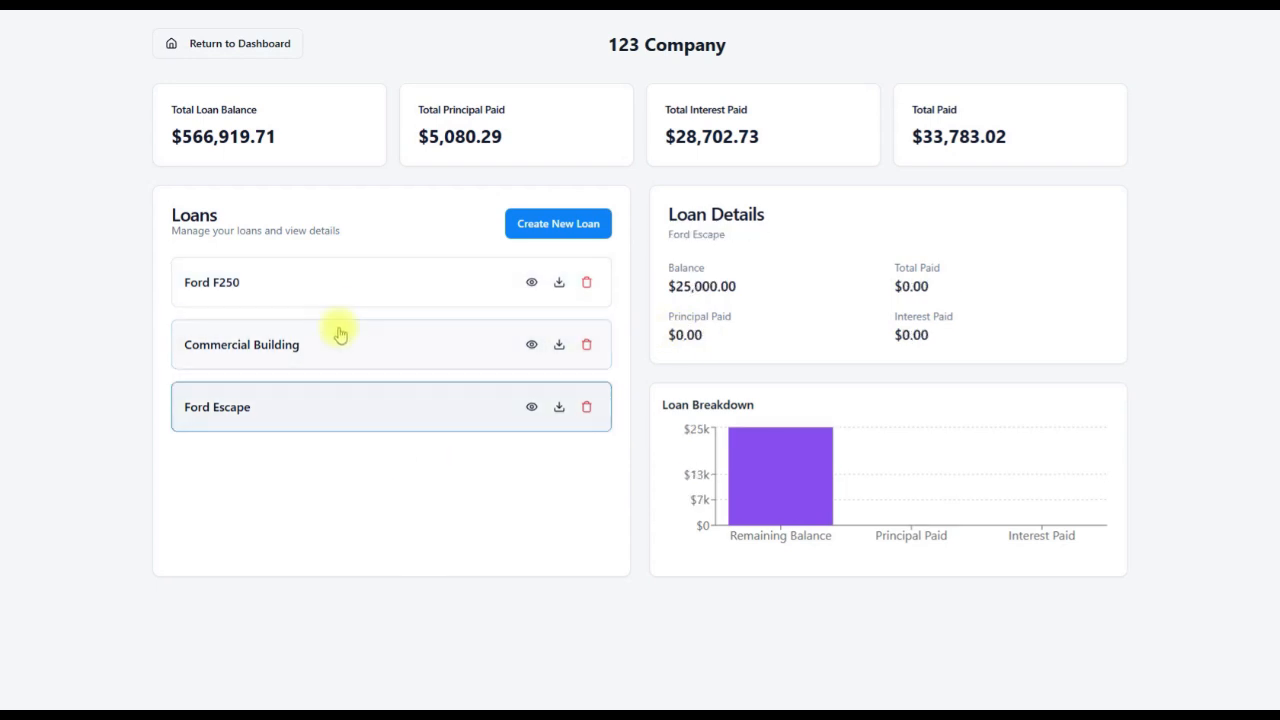
left_click(316, 282)
left_click(337, 346)
left_click(334, 404)
left_click(334, 287)
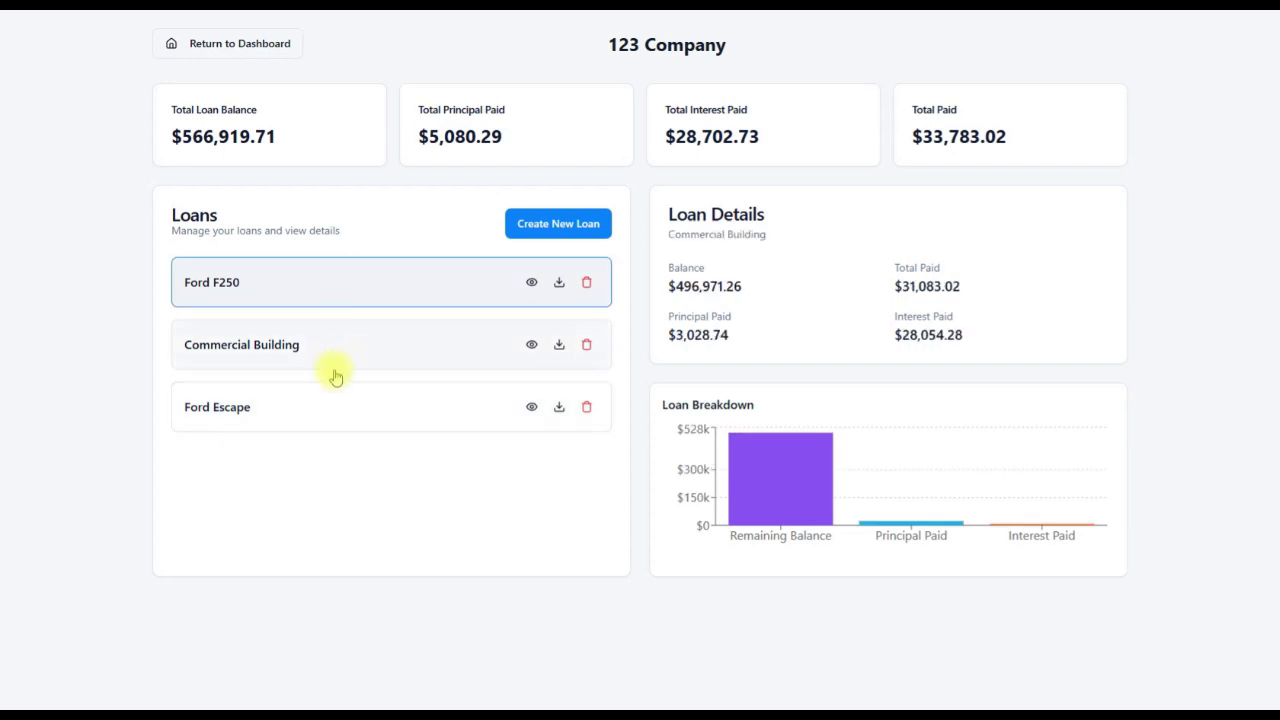
left_click(325, 404)
left_click(323, 290)
left_click(329, 352)
left_click(326, 400)
left_click(331, 296)
left_click(340, 352)
left_click(343, 400)
left_click(337, 289)
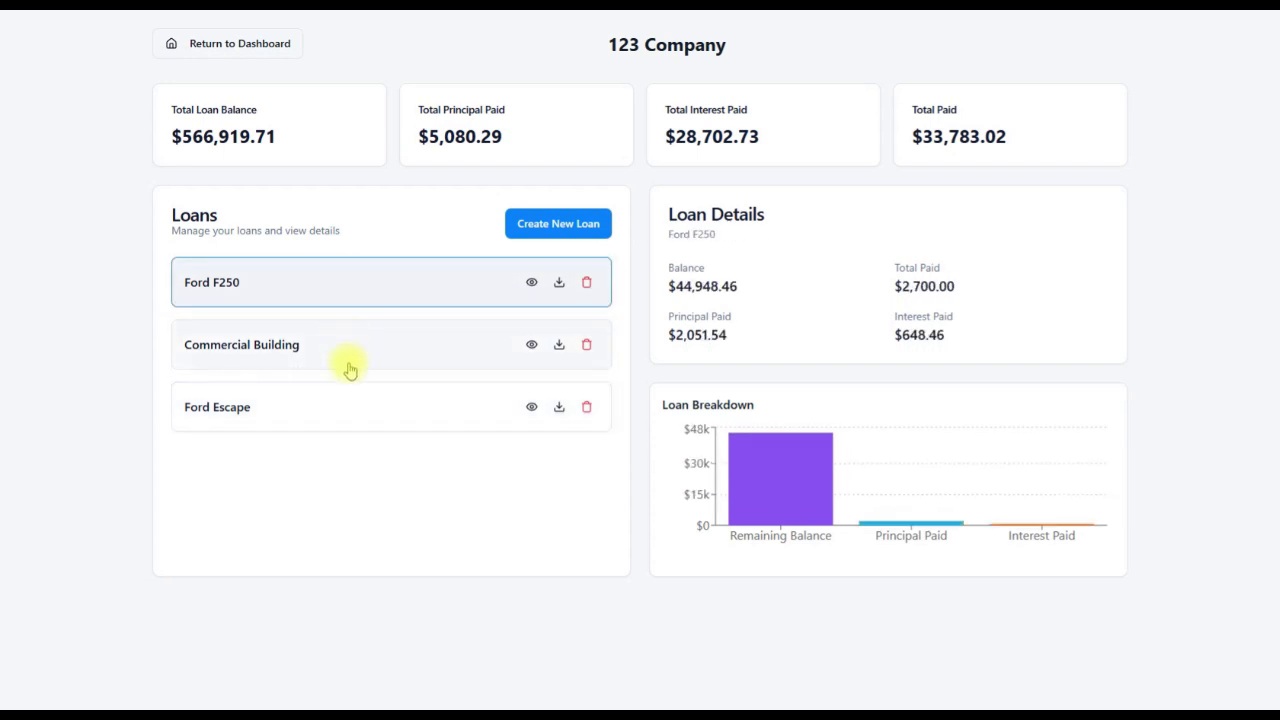
left_click(346, 354)
left_click(340, 404)
left_click(355, 348)
left_click(346, 406)
left_click(337, 280)
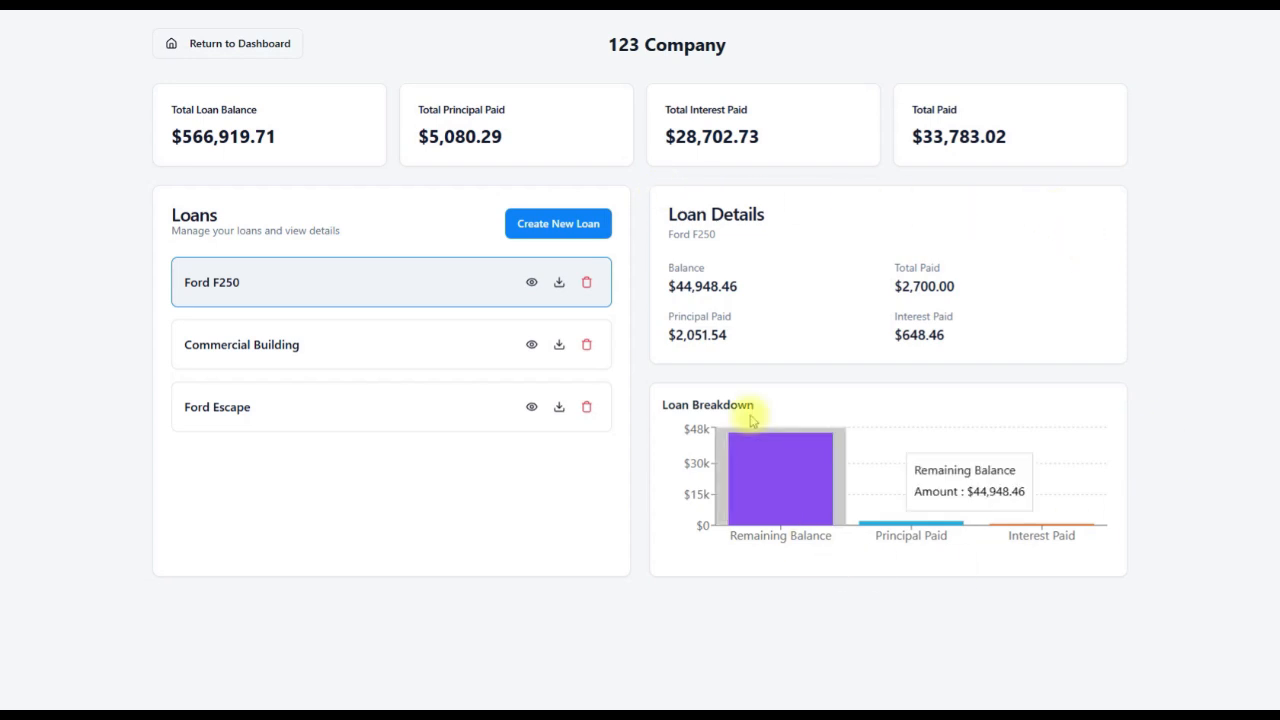
left_click(367, 352)
left_click(377, 406)
left_click(391, 291)
left_click(400, 336)
left_click(434, 402)
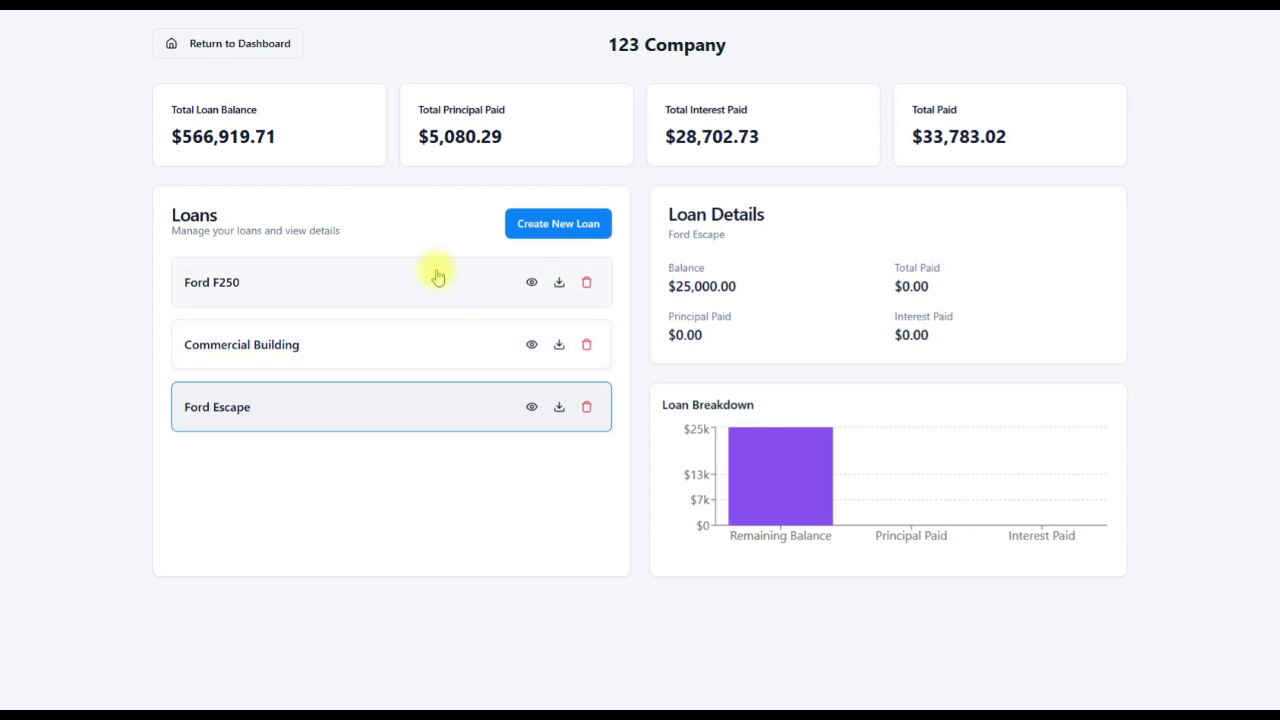
left_click(438, 278)
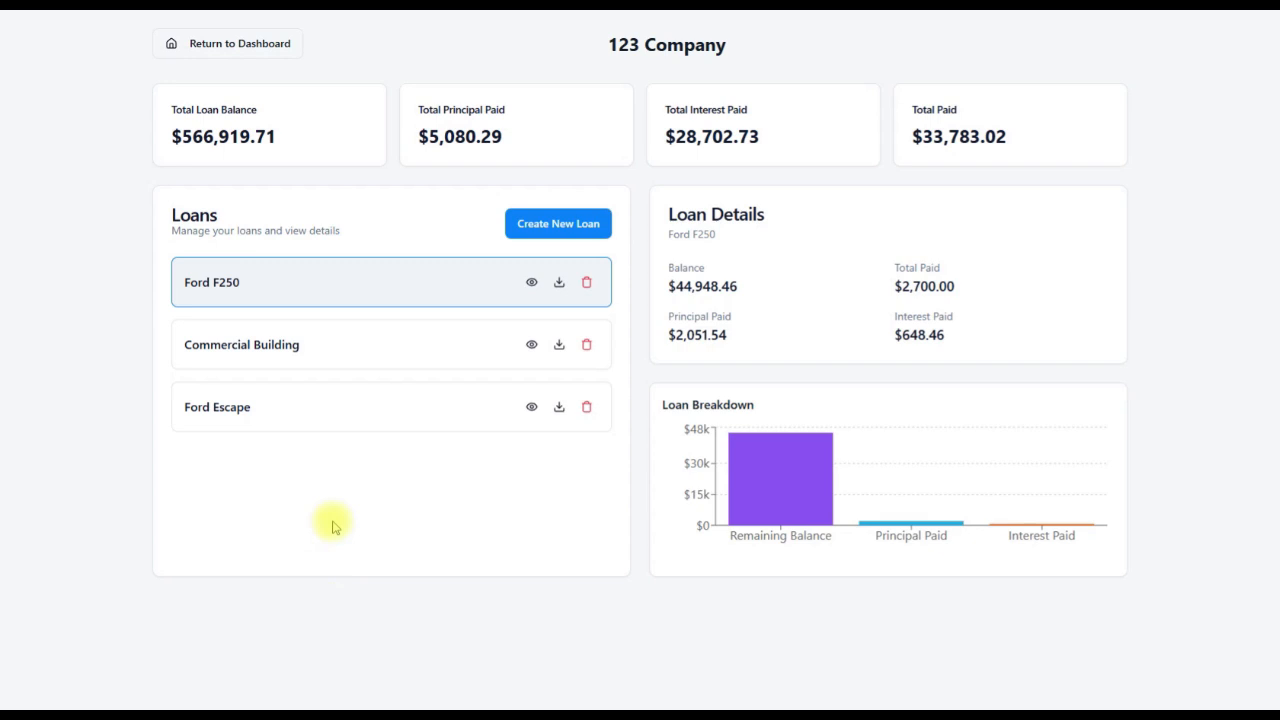
left_click(288, 347)
Review the amortization schedule of the Ford F250 loan and close it
left_click(397, 300)
left_click(531, 283)
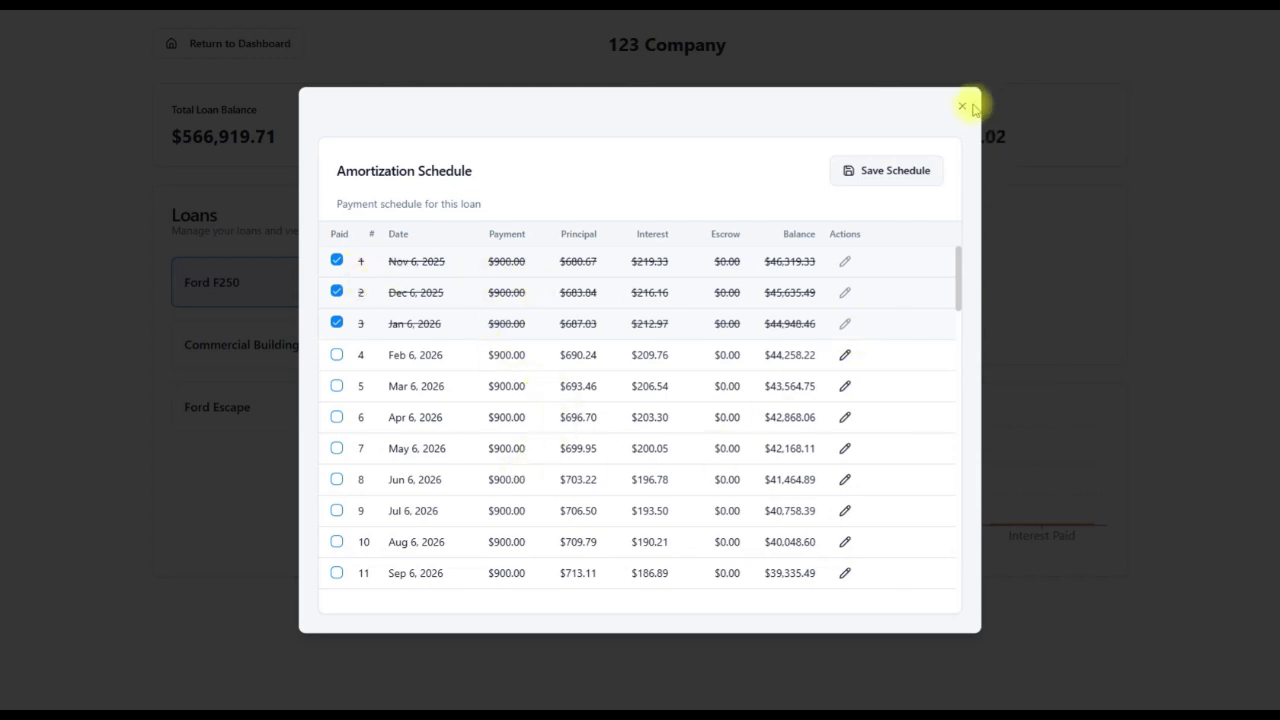
left_click(965, 109)
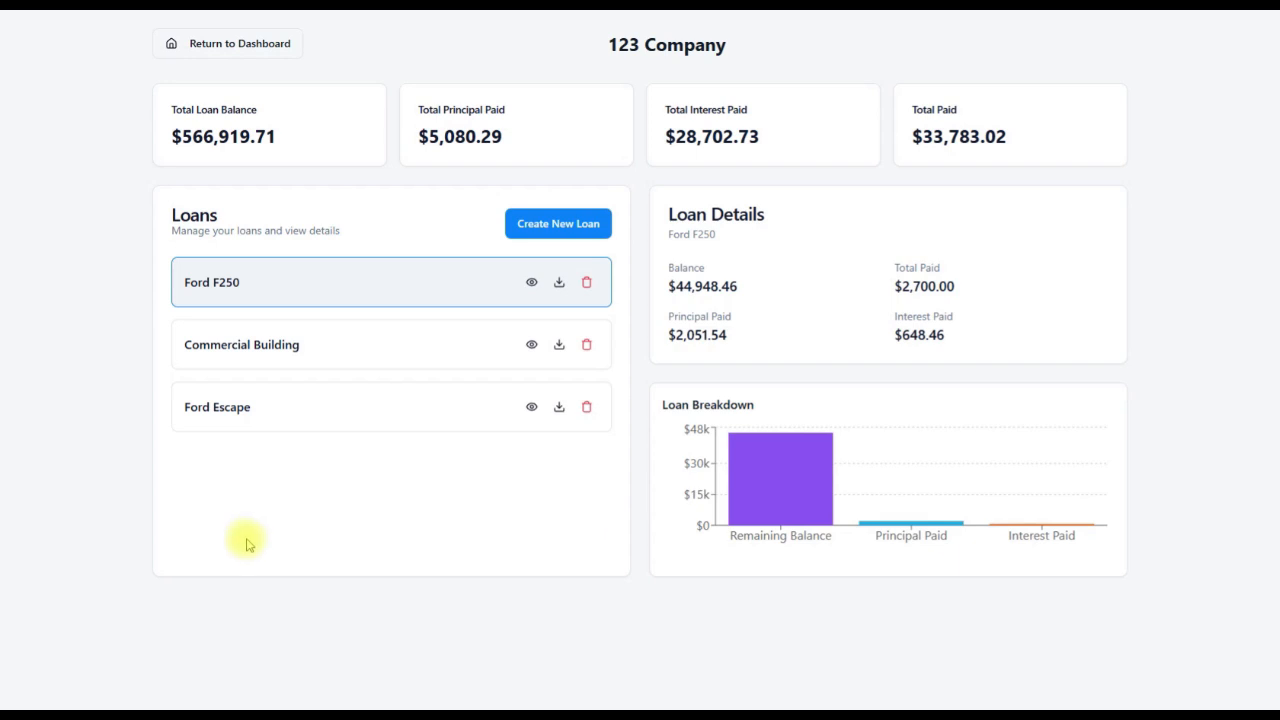
Start a new loan for 123 Company described as Ditch Witch/Trailer with Wells Fargo as the lender
left_click(553, 226)
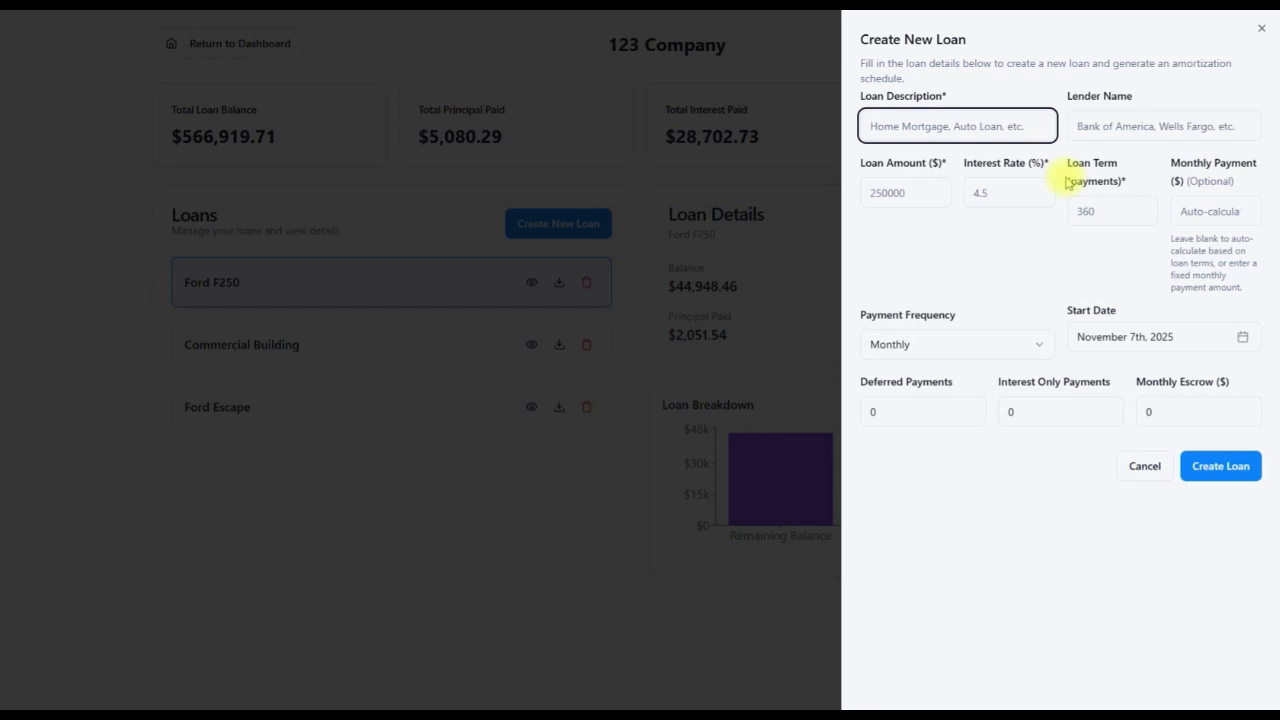
type("Ditch Witch")
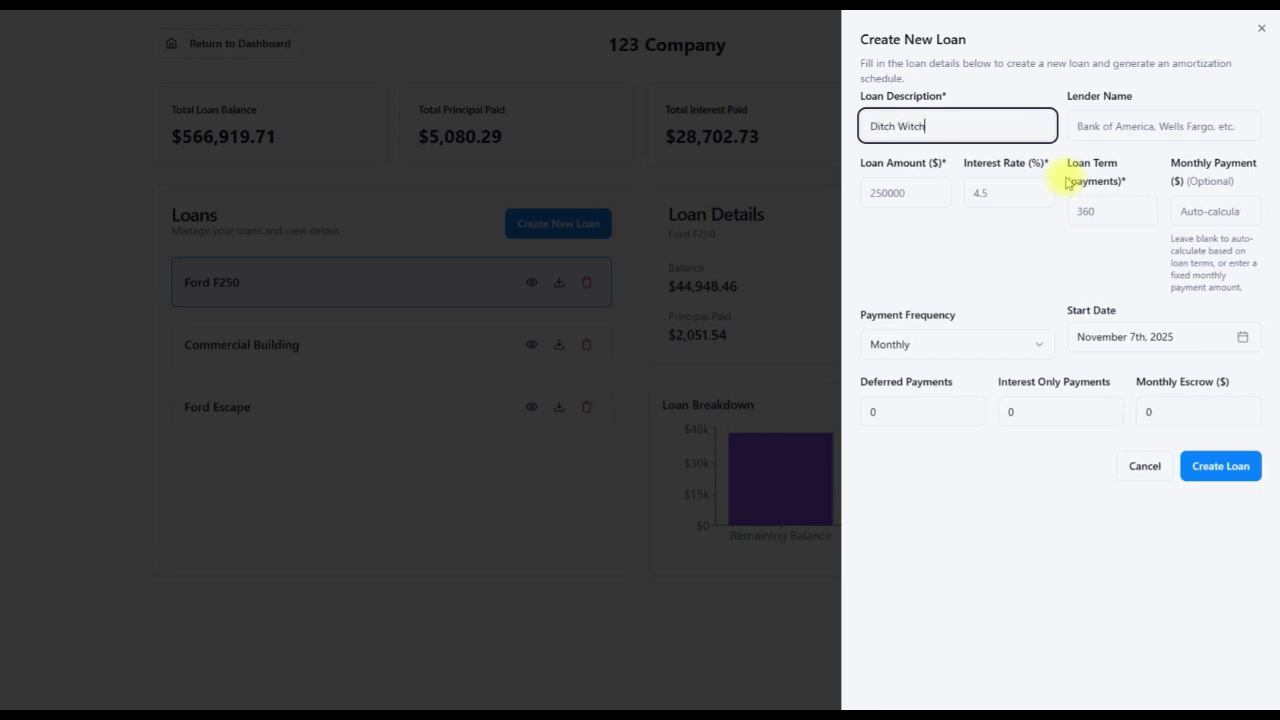
type("/Trailer")
key("Tab")
type("Wells Fargo")
key("Tab")
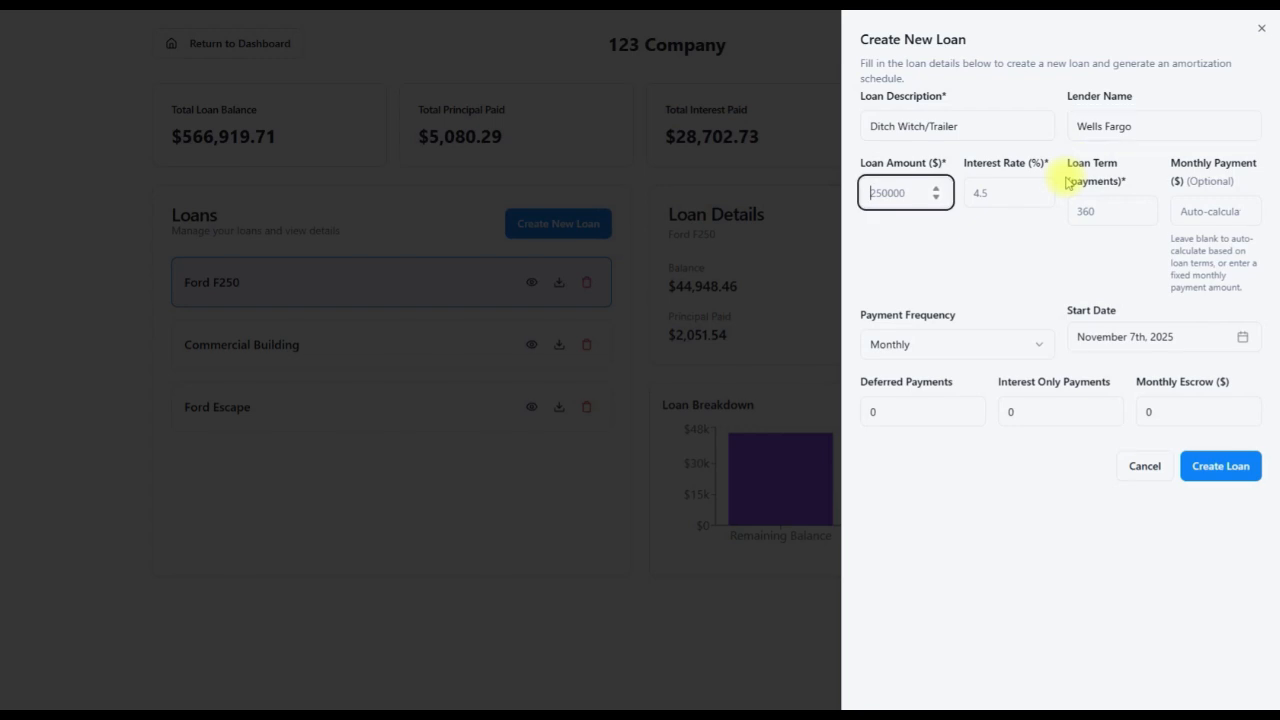
Enter a loan amount of 18000, an interest rate of 6.7%, a term of 72 payments and a monthly payment of 450
type("18000")
key("Tab")
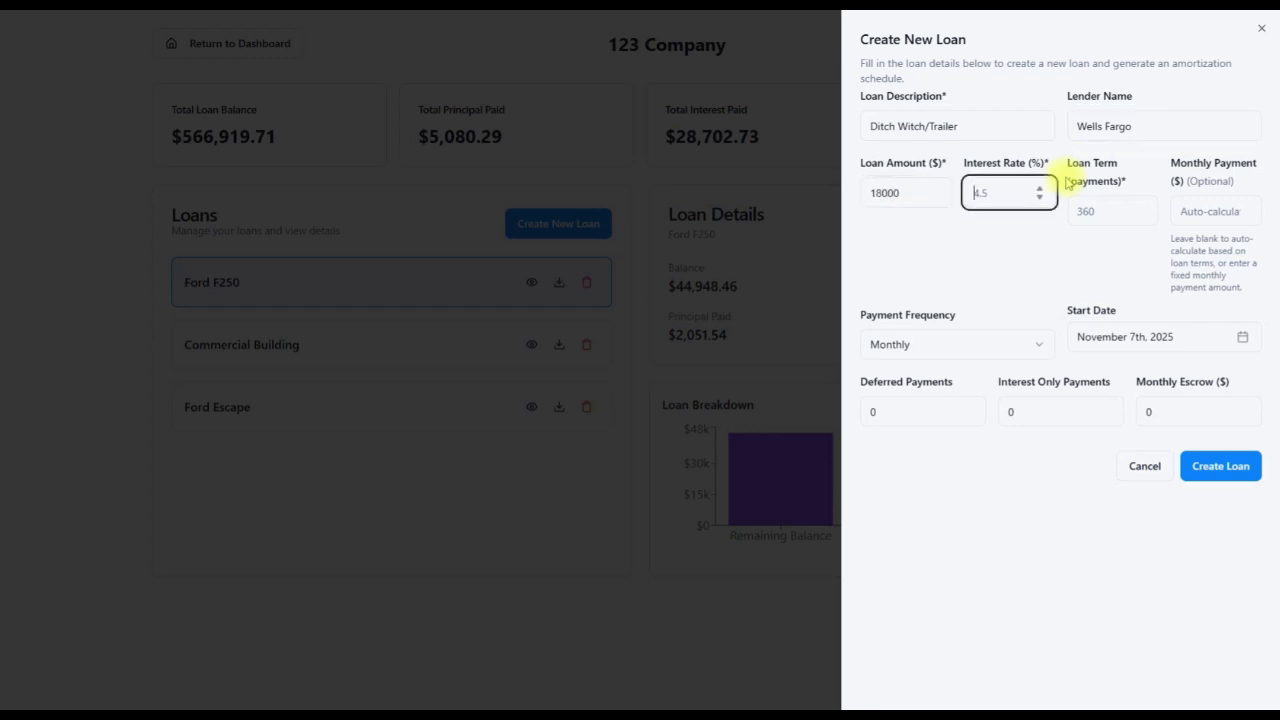
type("6.7")
key("Tab")
type("72")
key("Tab")
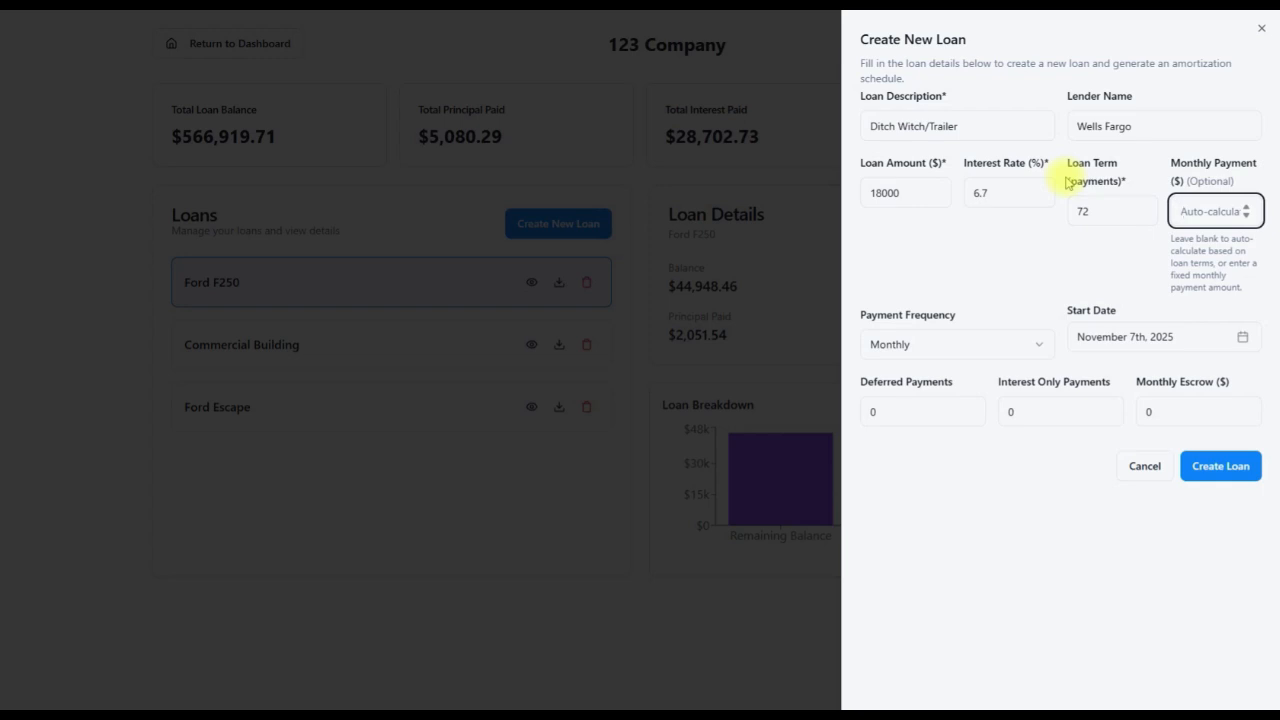
type("450")
left_click(1010, 279)
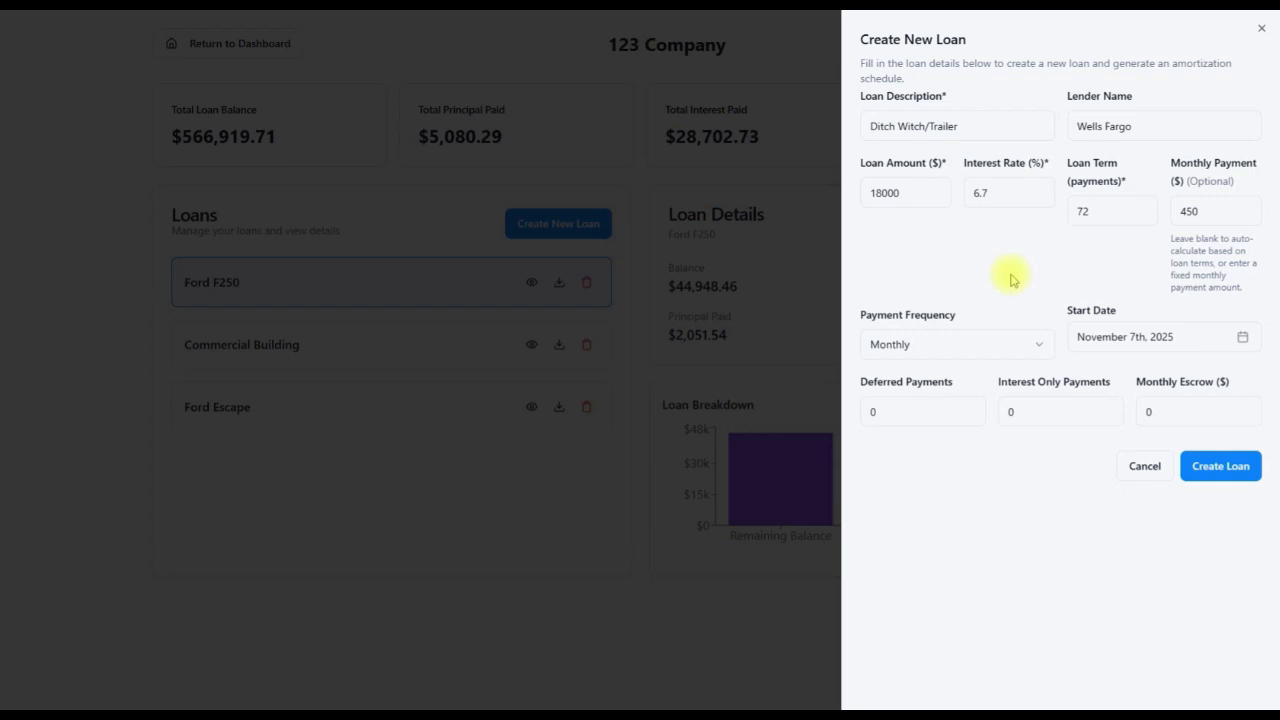
Keep the payment frequency at Monthly and set the loan's start date to August 7th, 2023
left_click(975, 346)
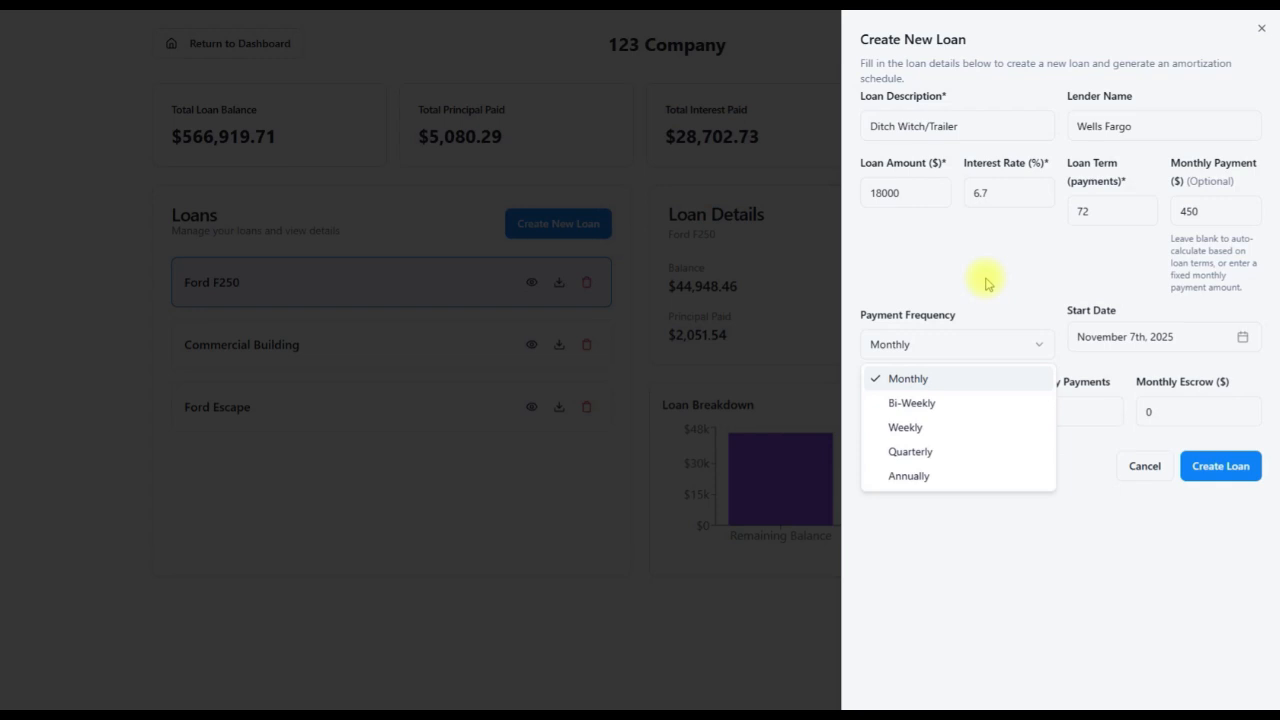
left_click(1014, 281)
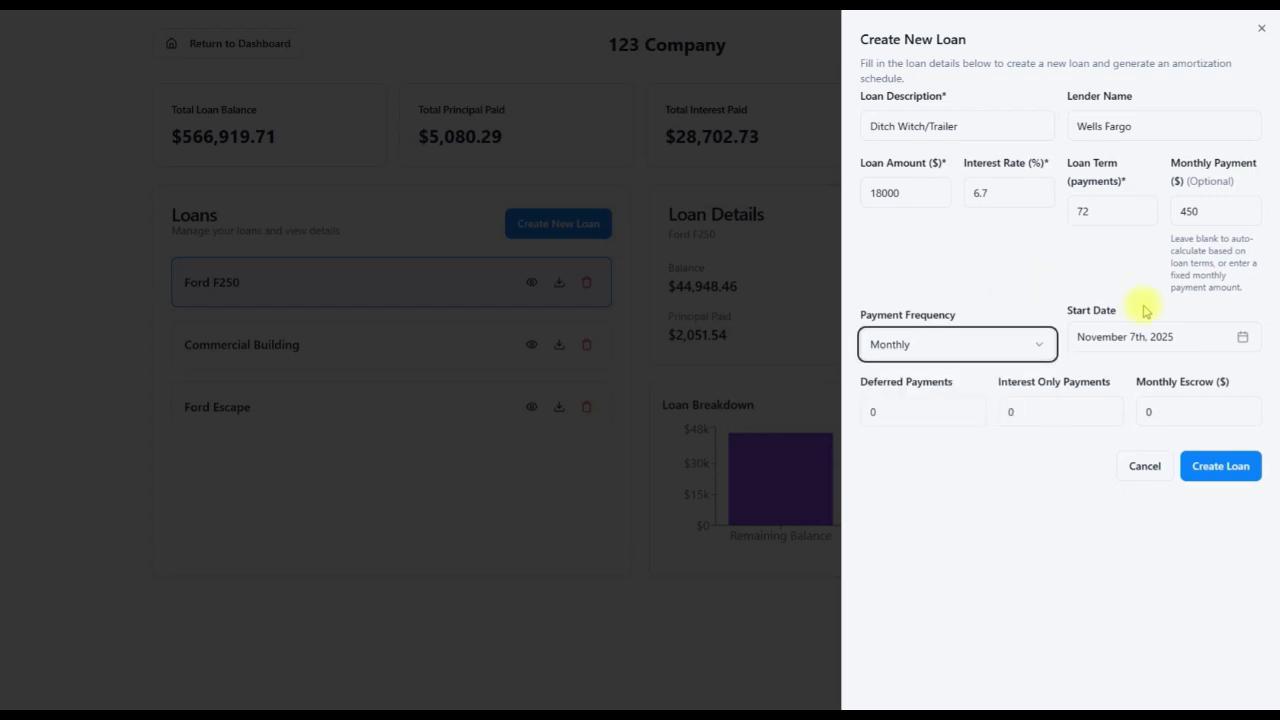
left_click(1240, 335)
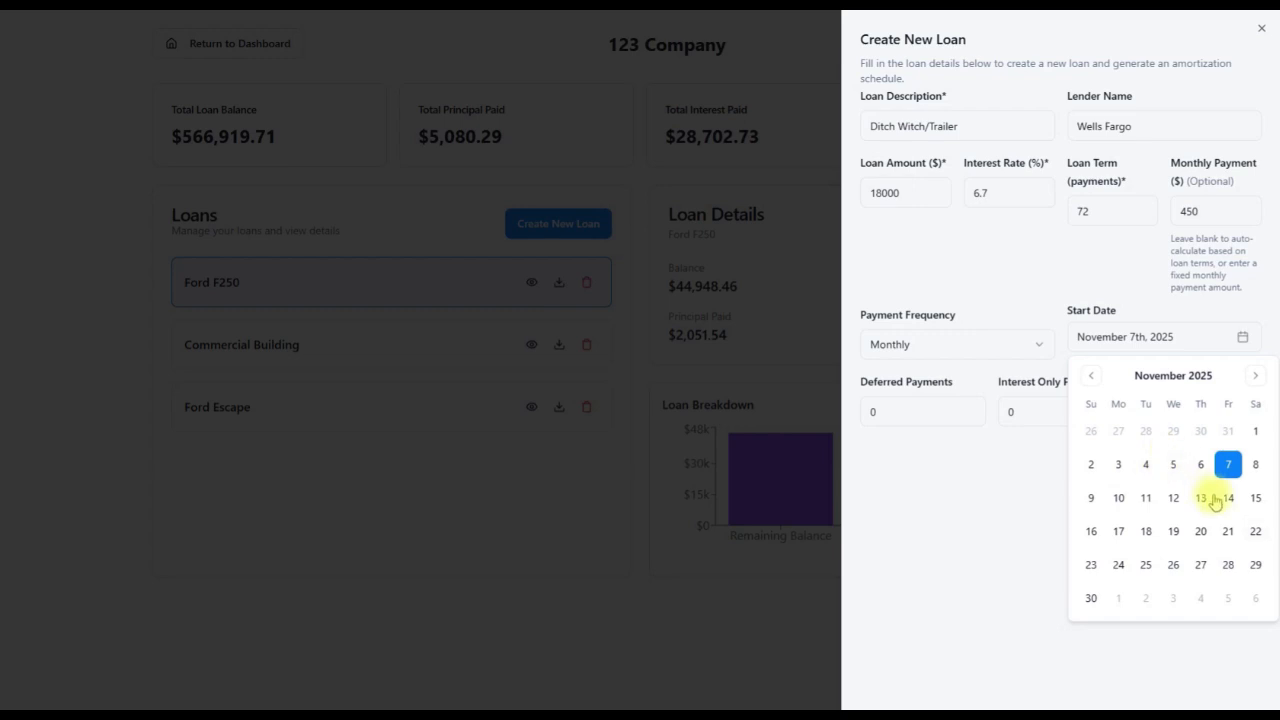
left_click(1084, 380)
left_click(1084, 380)
left_click(1084, 380)
left_click(1084, 380)
left_click(1084, 380)
left_click(1084, 380)
left_click(1084, 380)
left_click(1084, 380)
left_click(1084, 380)
left_click(1084, 380)
left_click(1084, 380)
left_click(1084, 380)
left_click(1084, 380)
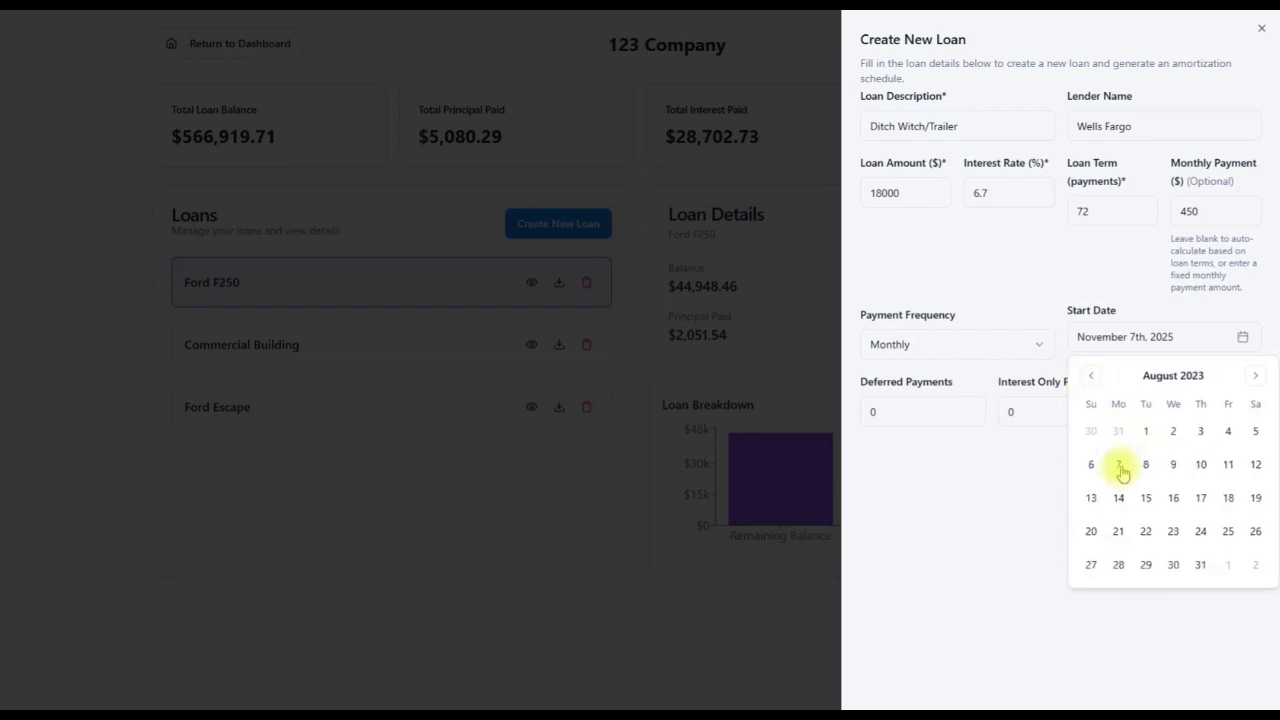
left_click(1120, 466)
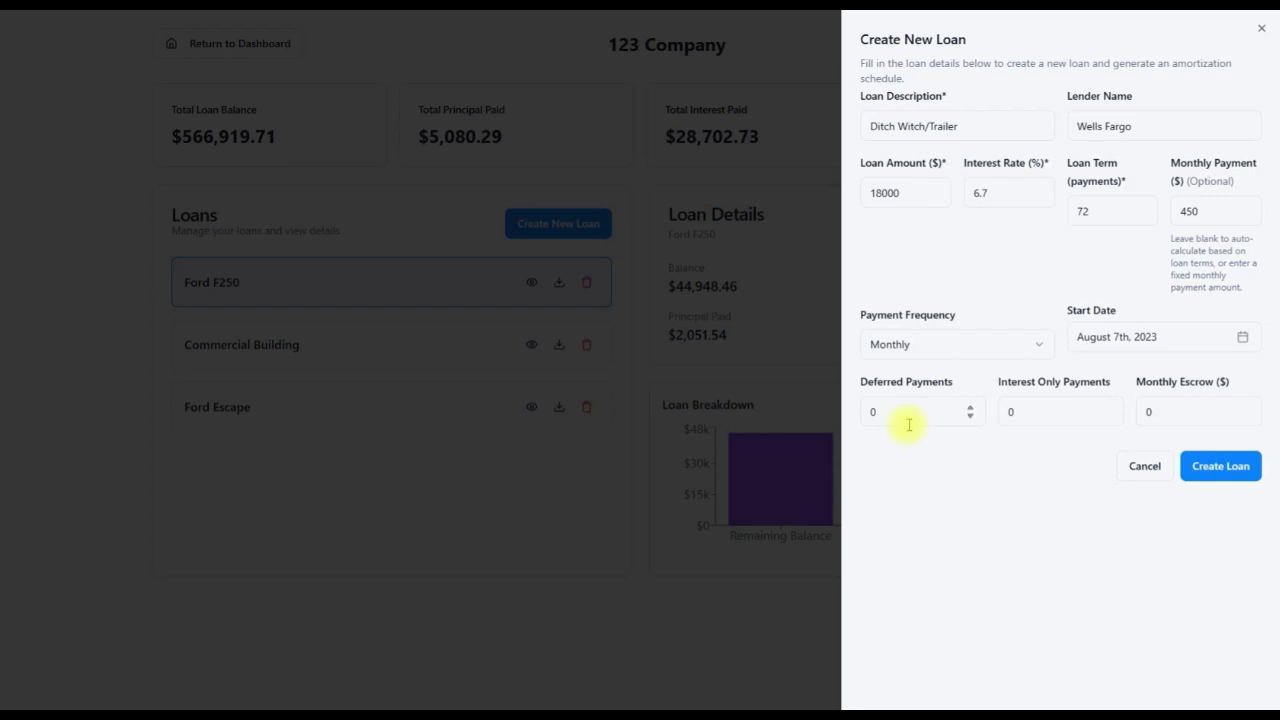
Try out deferred and interest-only payment counts on the new loan and return both to 0
left_click(970, 410)
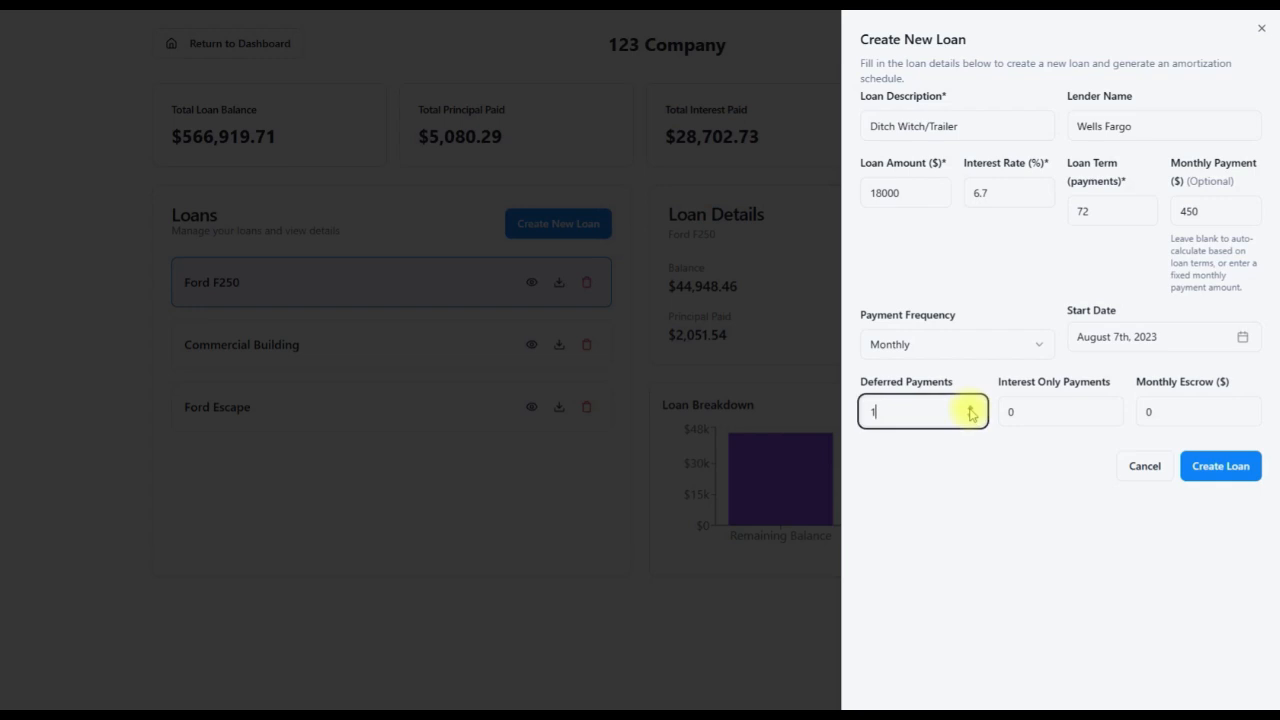
left_click(970, 418)
triple_click(971, 418)
left_click(971, 418)
left_click(1054, 406)
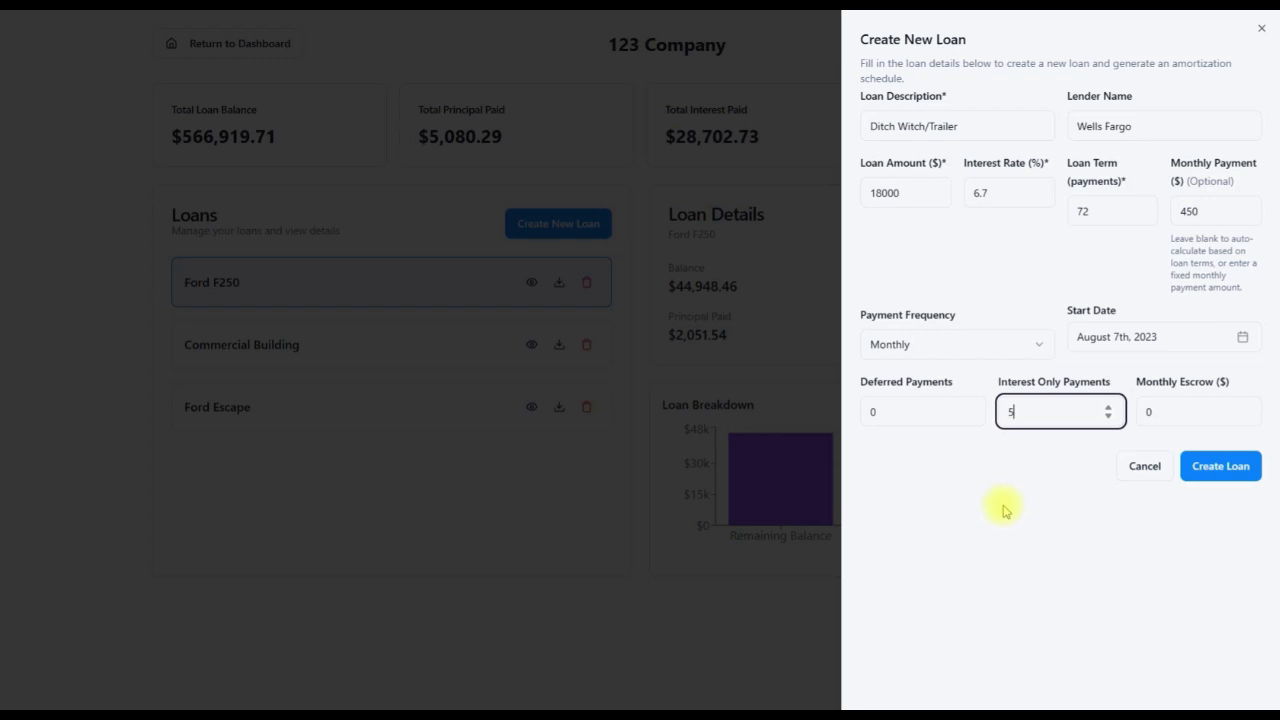
left_click(1109, 419)
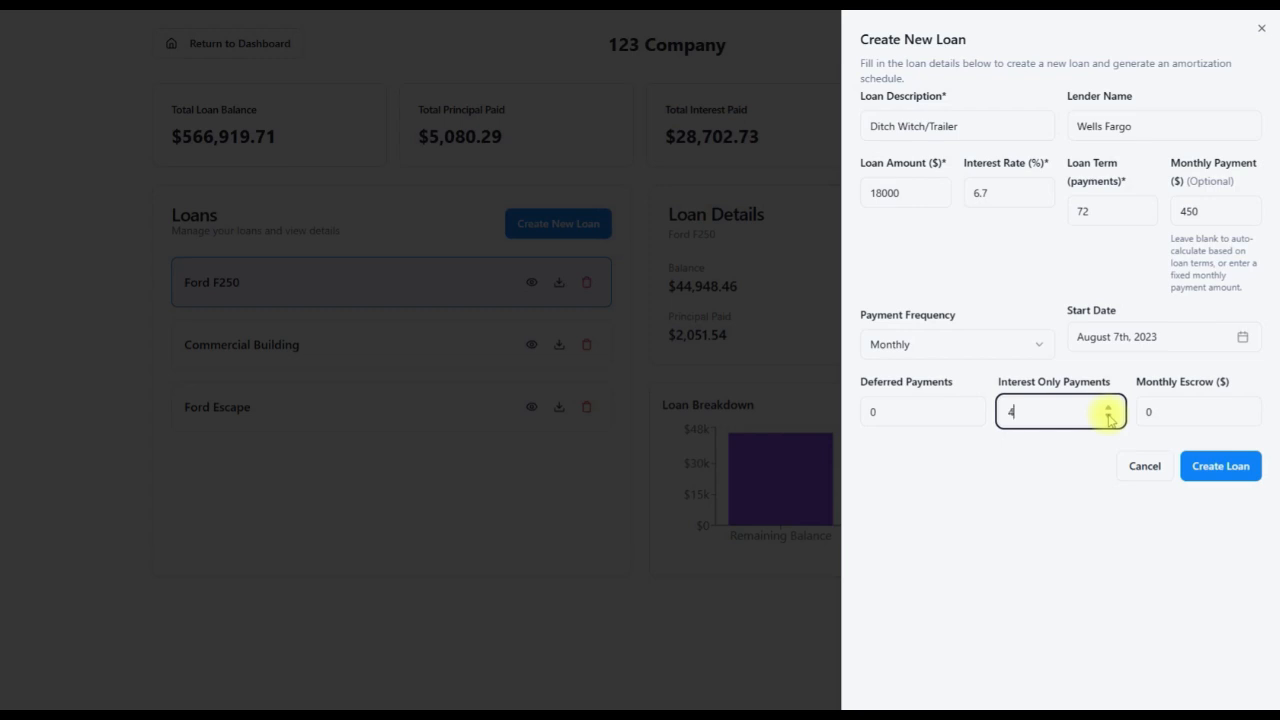
left_click(1174, 409)
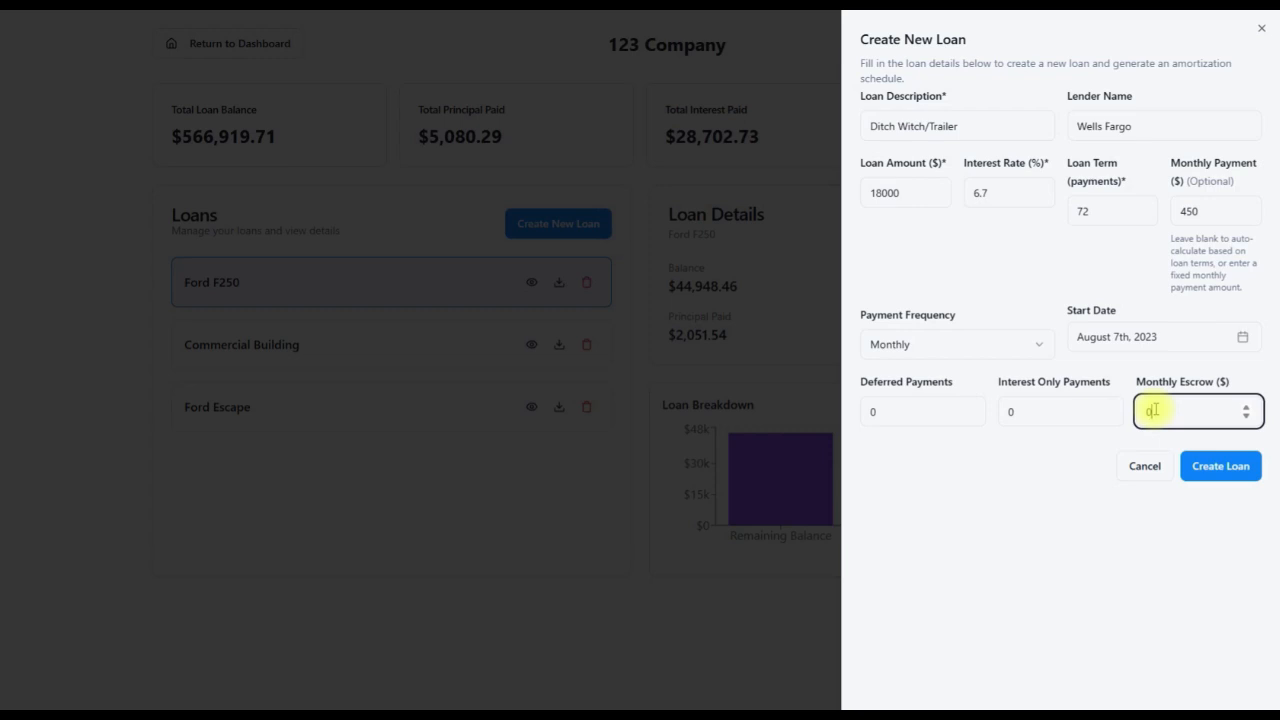
Create the Ditch Witch/Trailer loan, review its amortization schedule preview down to the last payment, and save it
left_click(1203, 478)
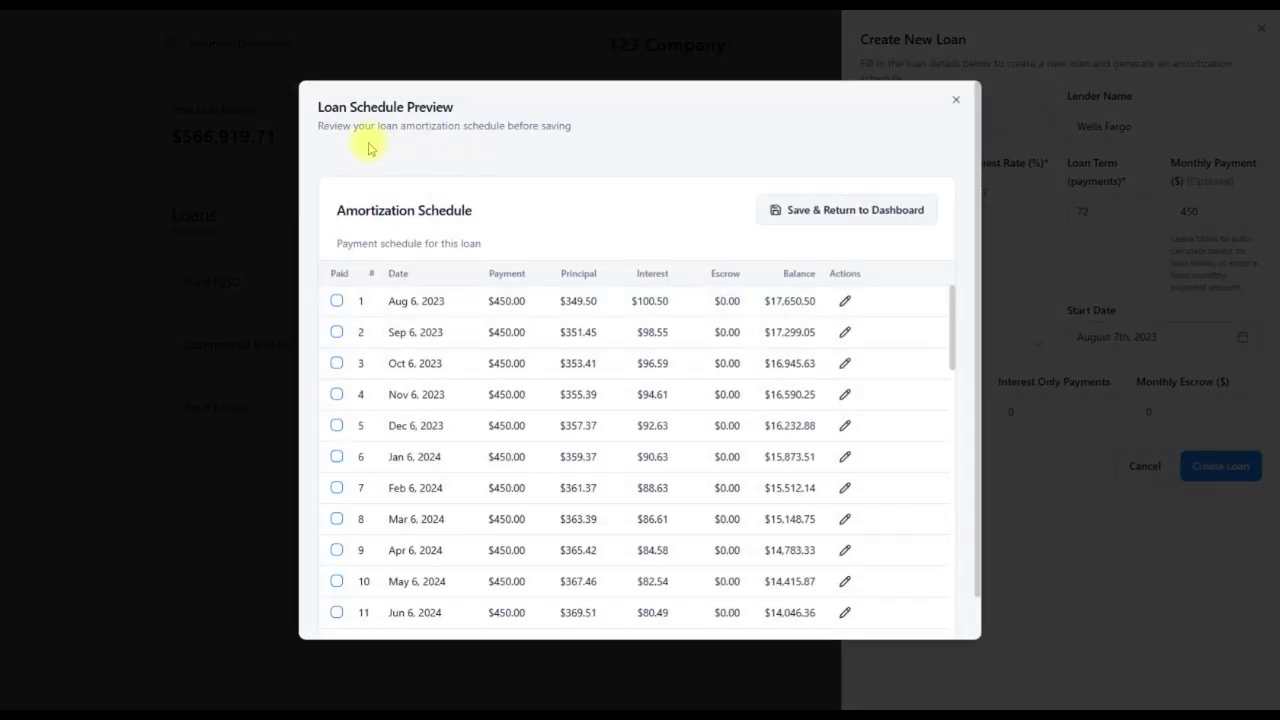
scroll(623, 366, "down", 10)
scroll(660, 362, "down", 2)
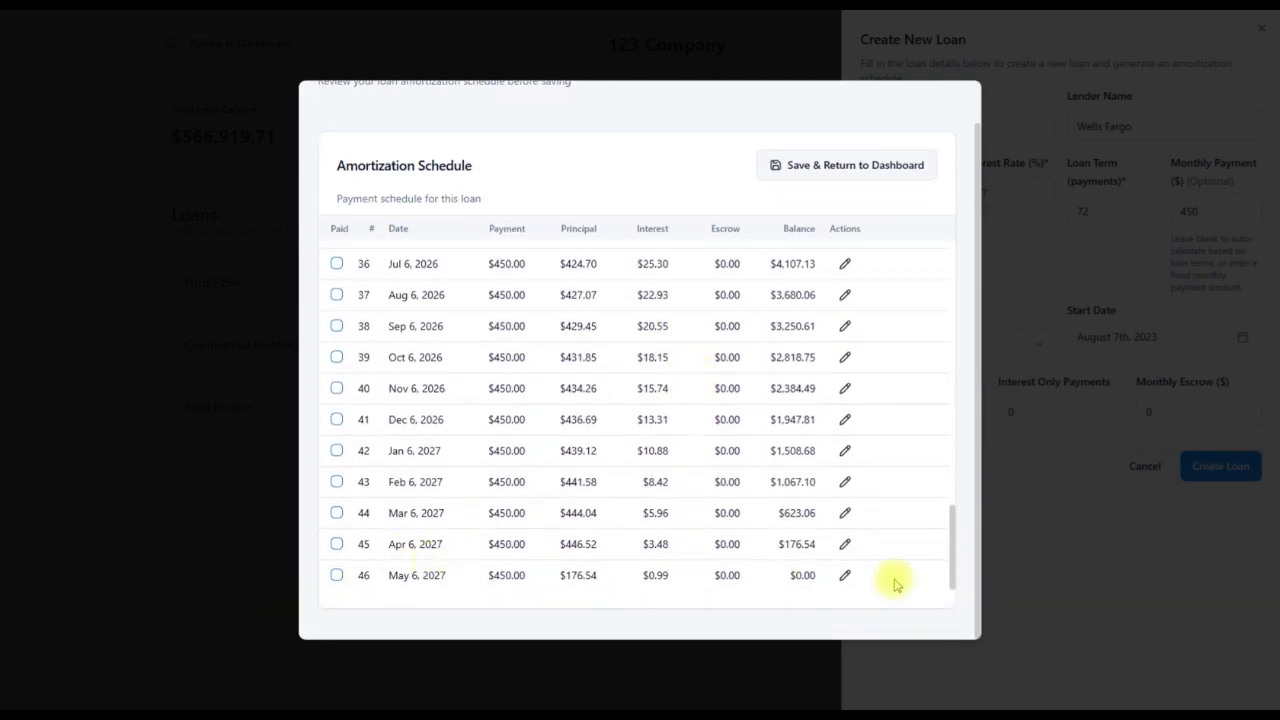
scroll(618, 405, "up", 12)
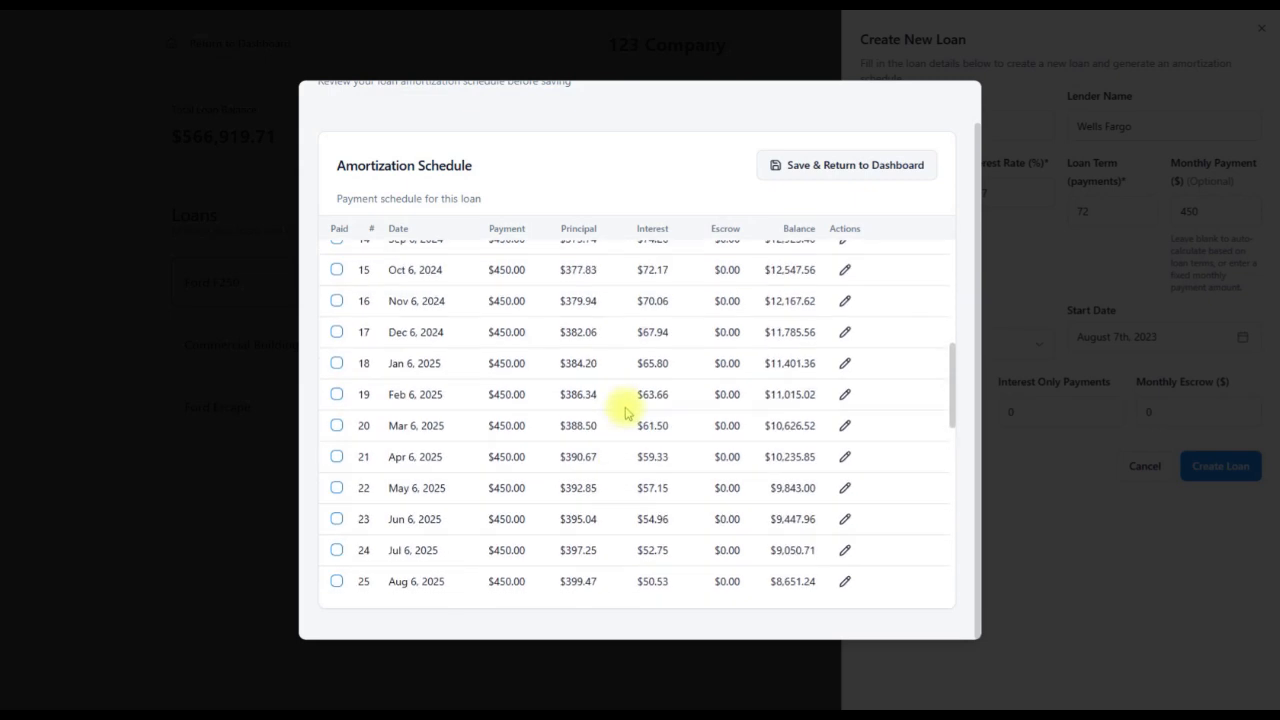
left_click(818, 172)
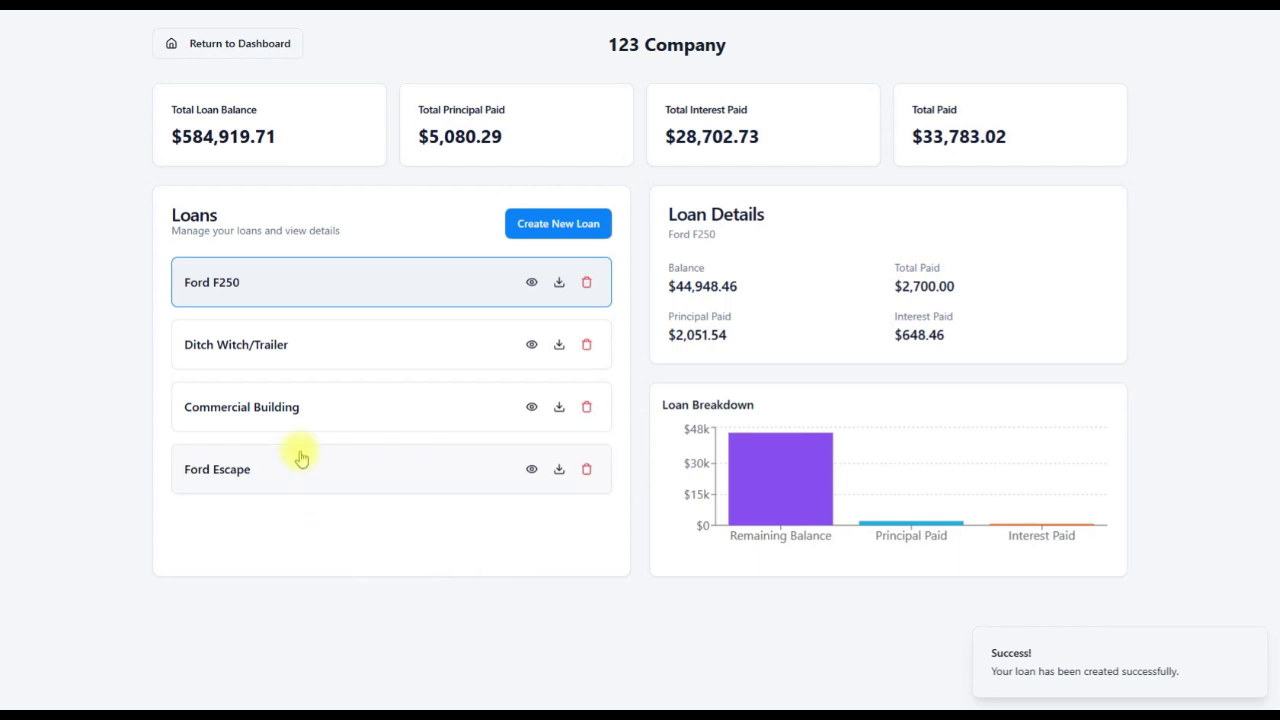
Mark payments 1 to 16 as paid in the Ditch Witch/Trailer loan's amortization schedule and save the schedule
left_click(313, 341)
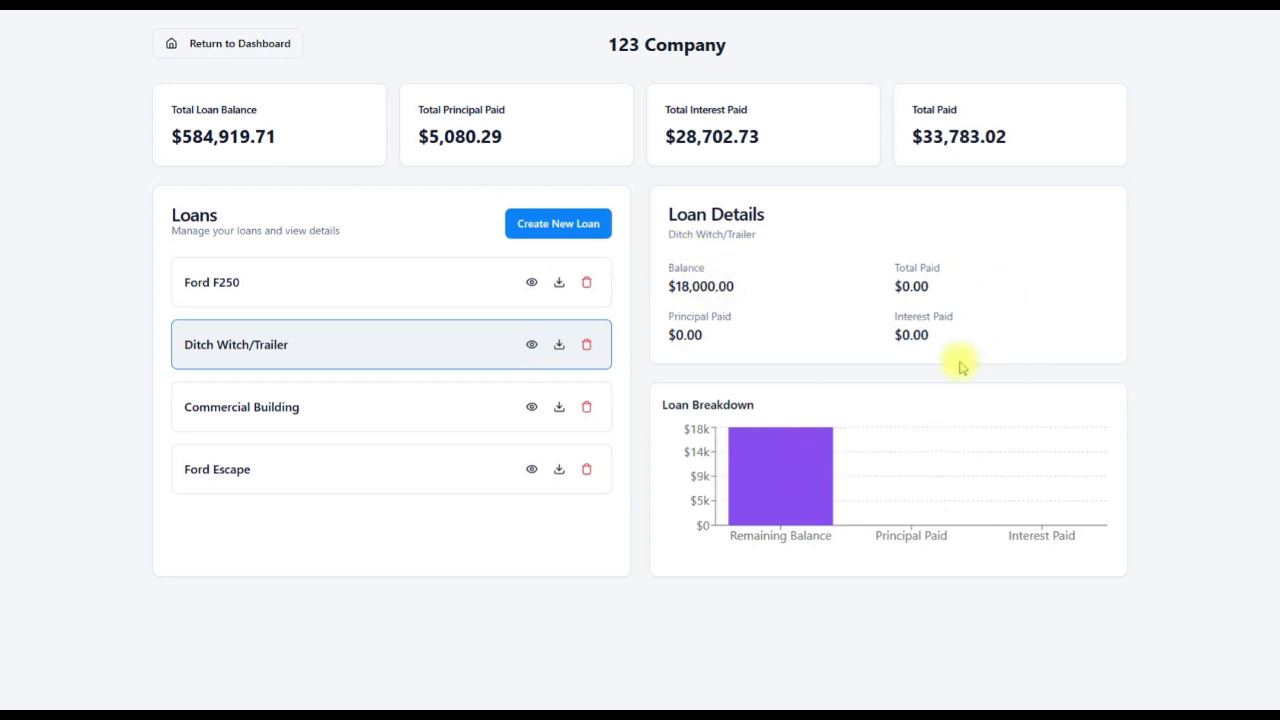
left_click(531, 344)
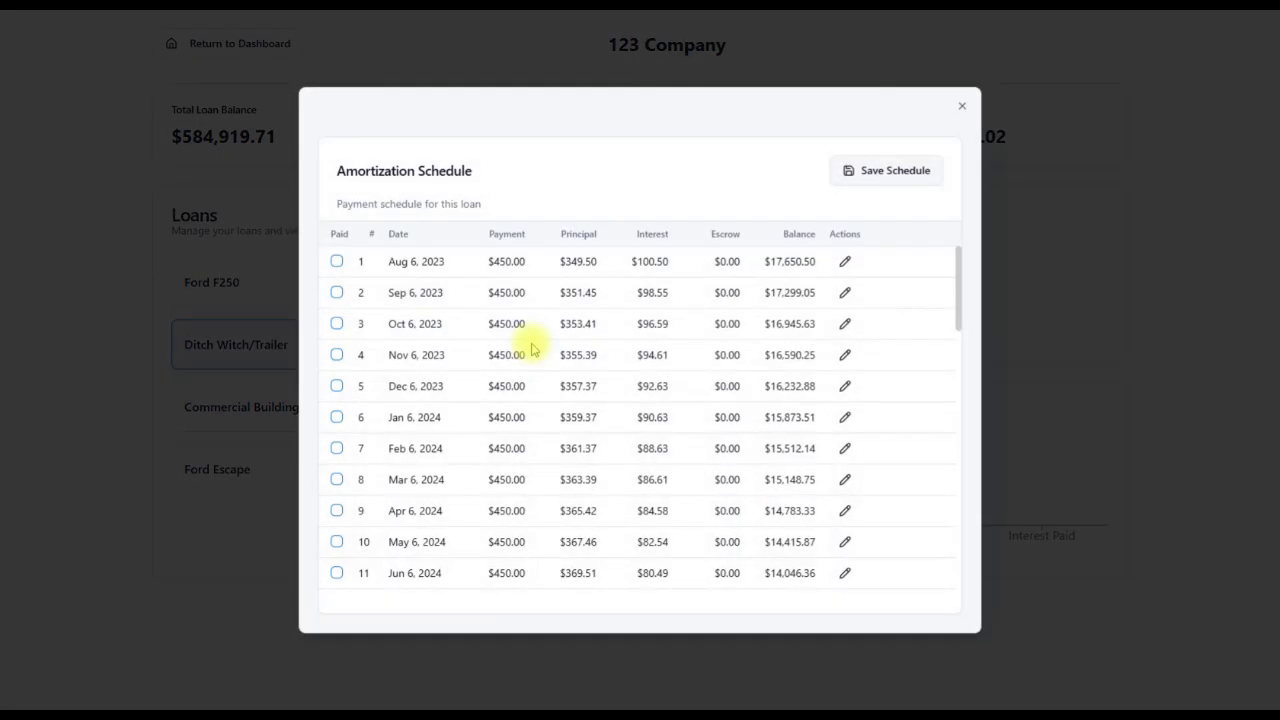
left_click(336, 263)
left_click(336, 292)
left_click(336, 323)
left_click(336, 354)
left_click(336, 385)
left_click(338, 418)
left_click(336, 448)
left_click(336, 479)
left_click(337, 511)
left_click(337, 542)
scroll(371, 449, "down", 3)
left_click(337, 269)
left_click(337, 300)
left_click(337, 331)
left_click(337, 362)
left_click(337, 393)
left_click(337, 424)
left_click(889, 172)
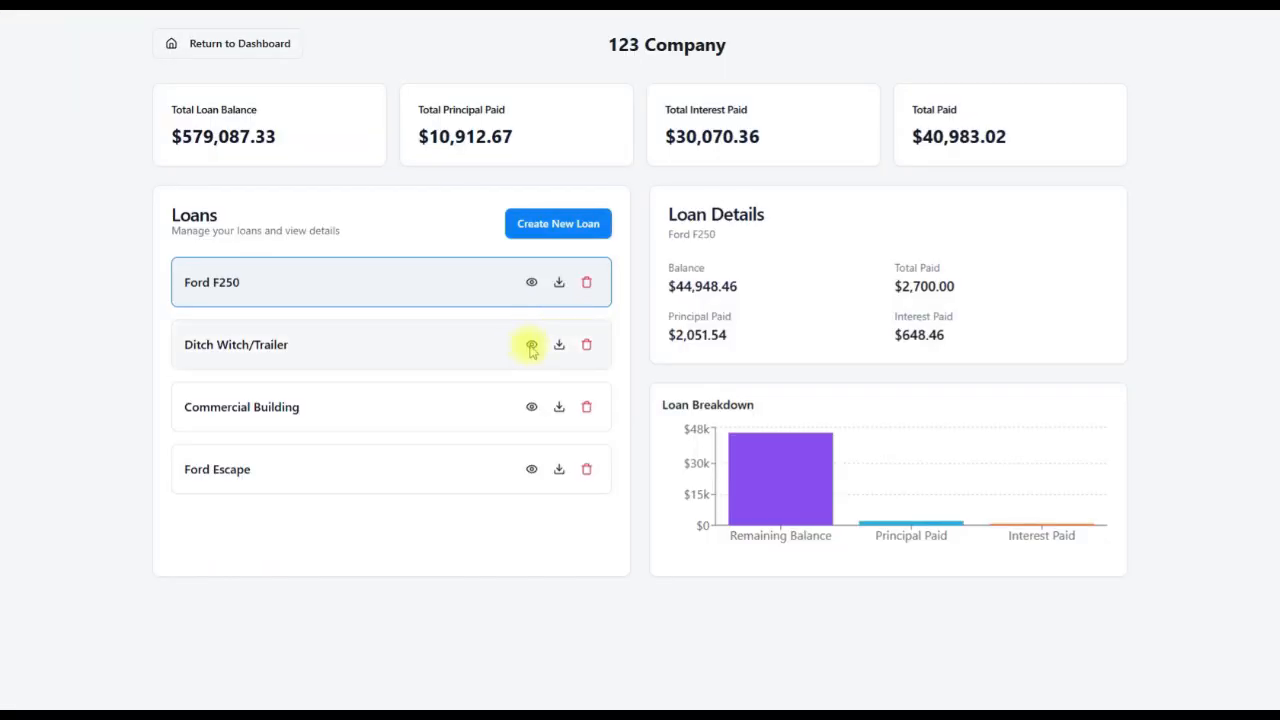
Check the saved paid marks in the Ditch Witch/Trailer amortization schedule and close it
left_click(530, 345)
scroll(400, 297, "down", 4)
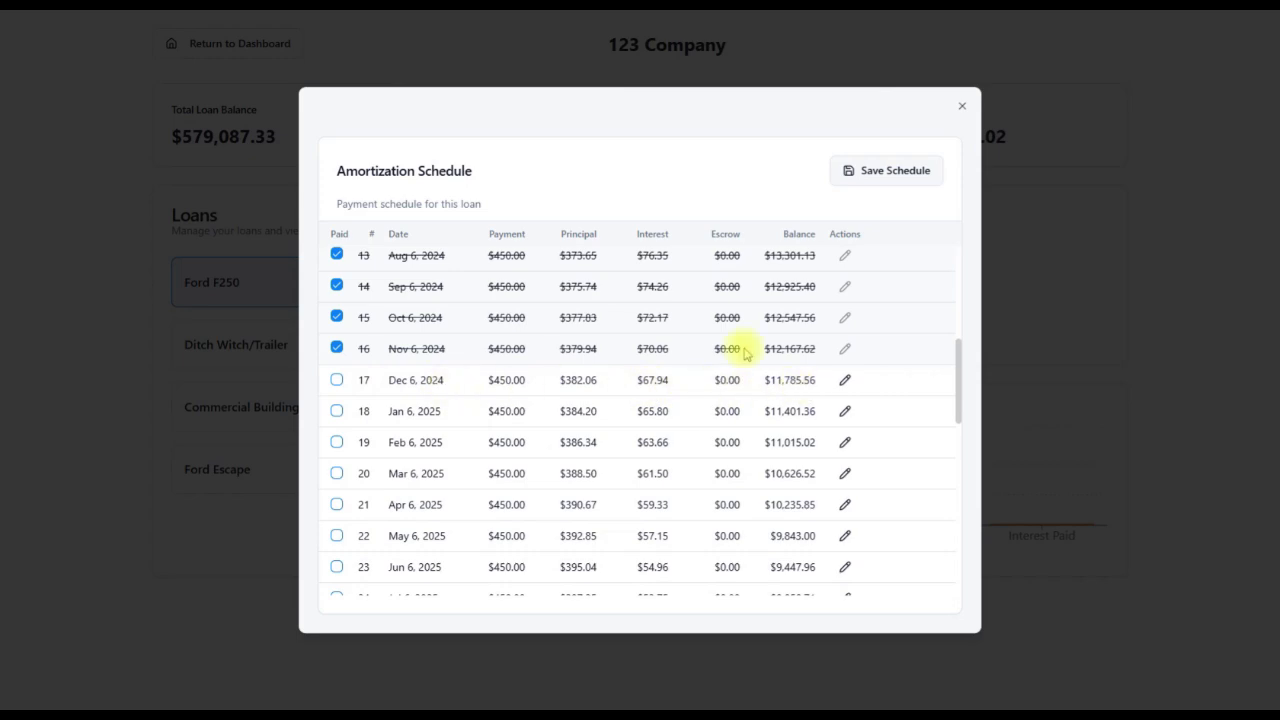
left_click(962, 106)
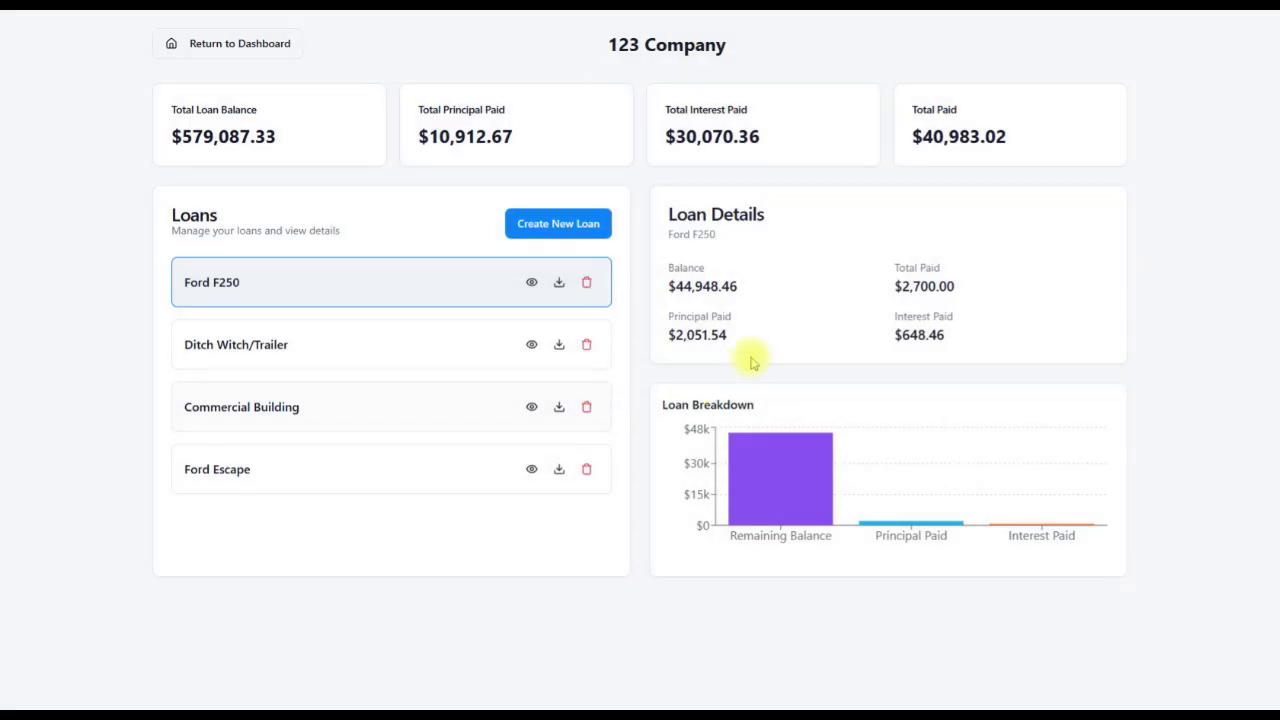
Review the Ditch Witch/Trailer loan's details and its loan breakdown chart
left_click(334, 352)
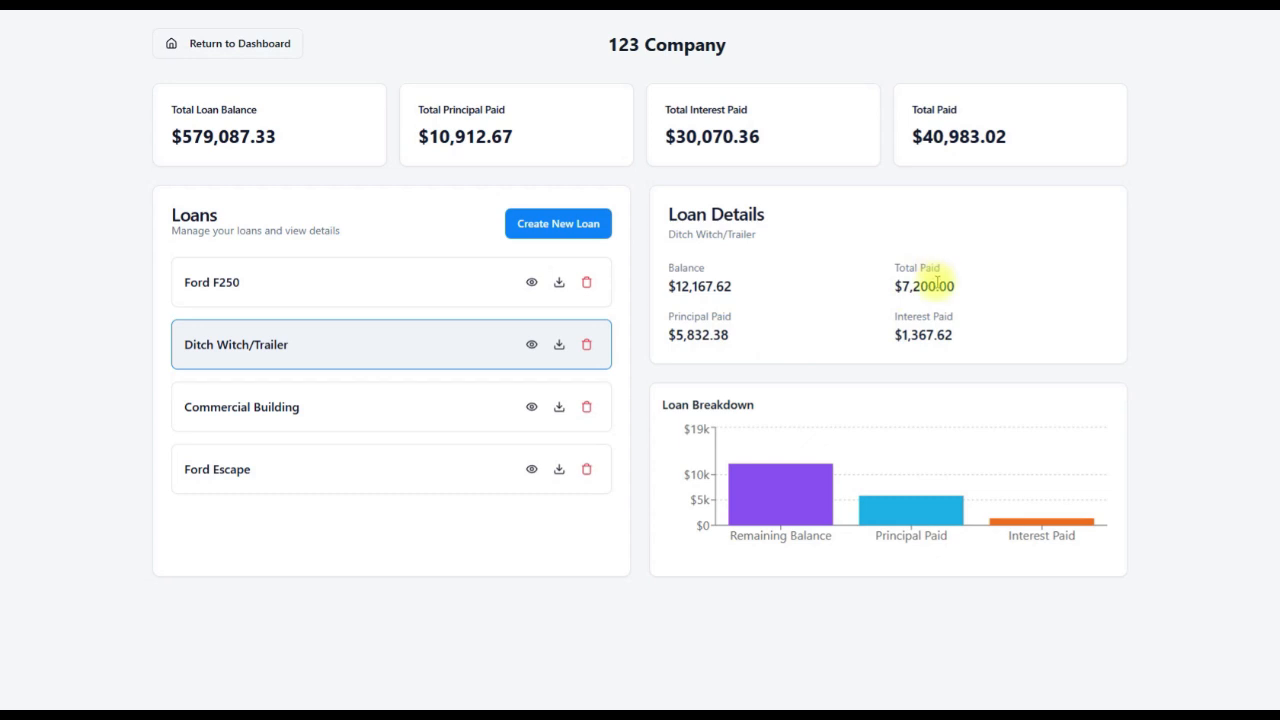
mouse_move(1018, 530)
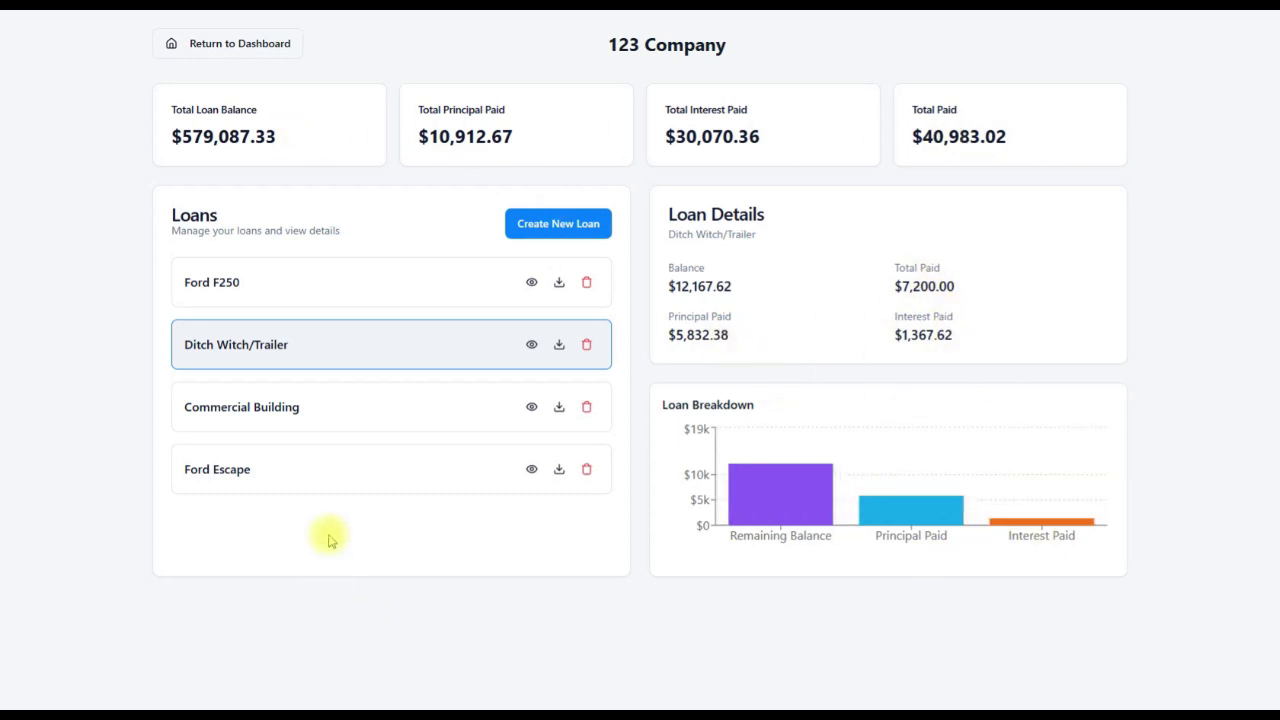
Start a new loan described as Rental home with lender Bank of America and a loan amount of 350000
left_click(561, 225)
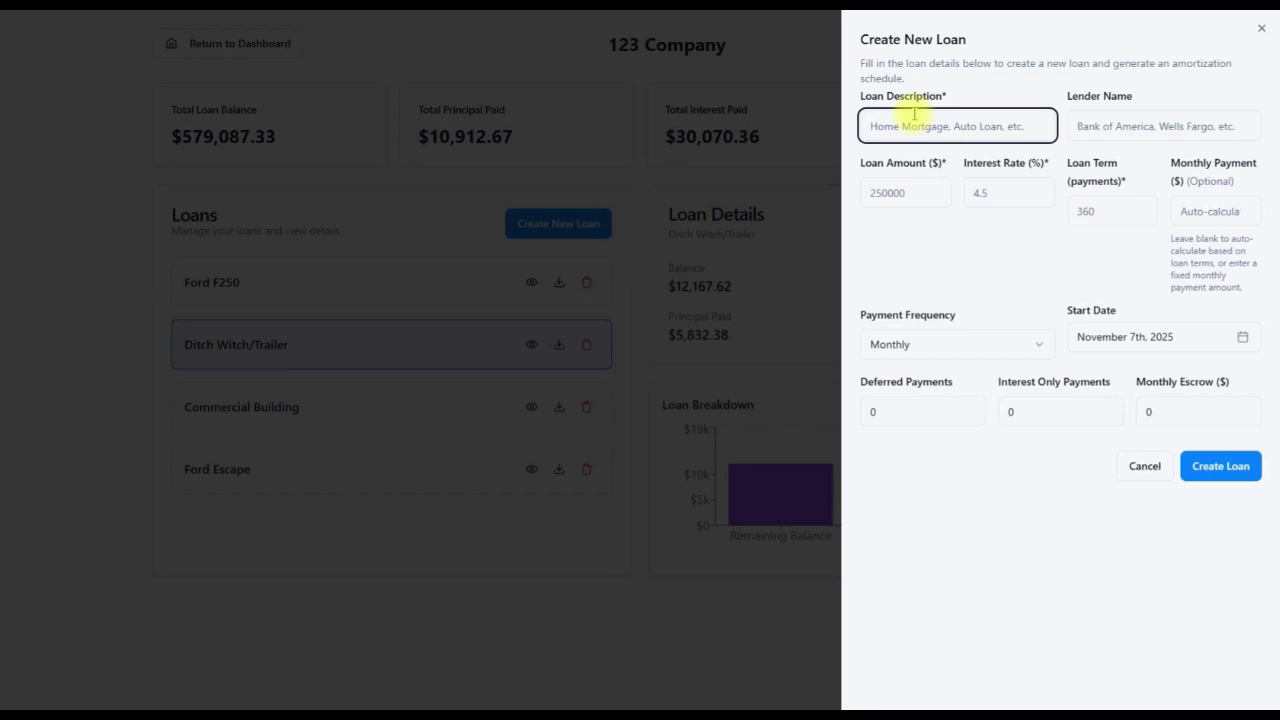
type("Rental home")
key("Tab")
type("Bank of Amer")
key("Tab")
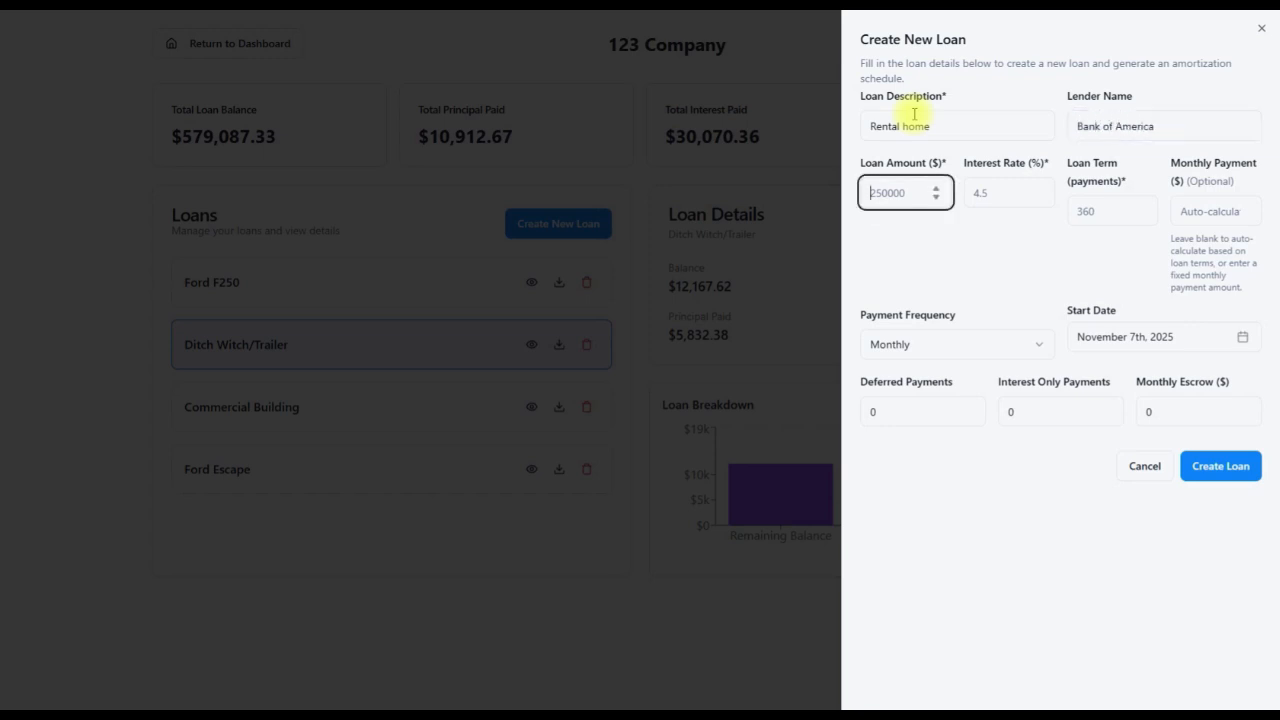
type("350000")
key("Tab")
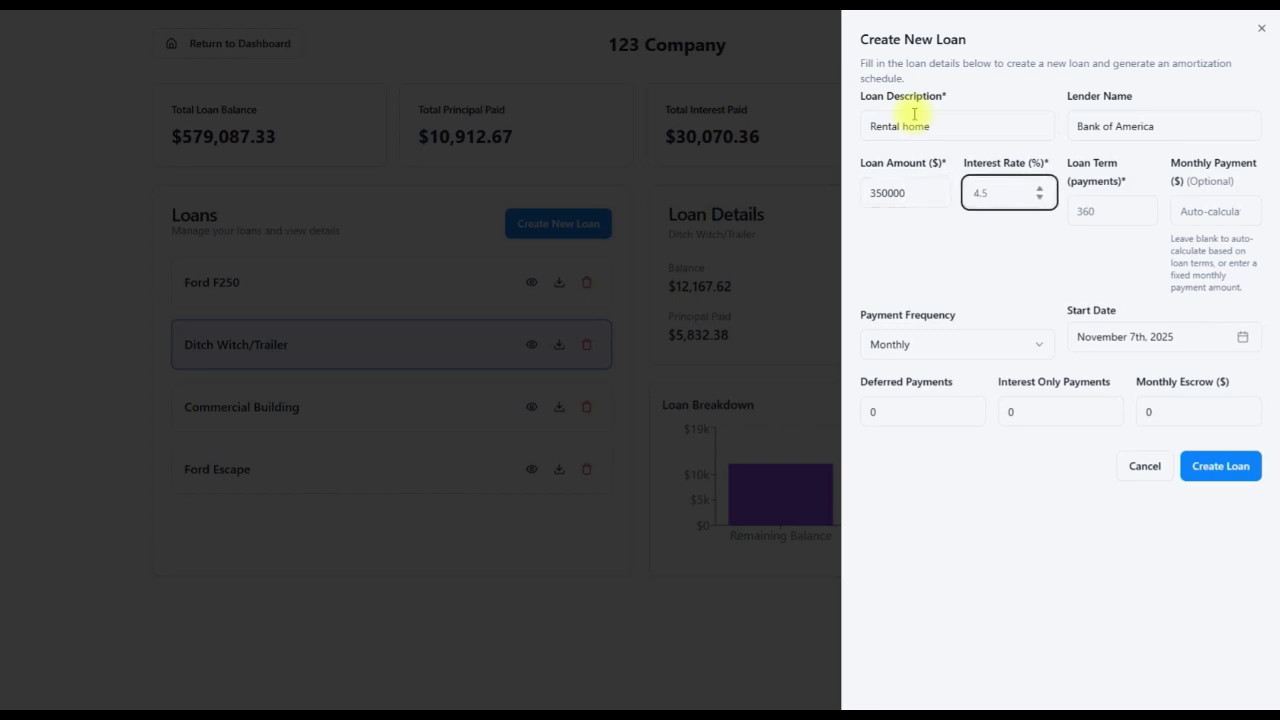
Set the Rental home loan's interest rate to 2.5%, its term to 360 payments and its monthly payment to 3500
type("2.5")
key("Tab")
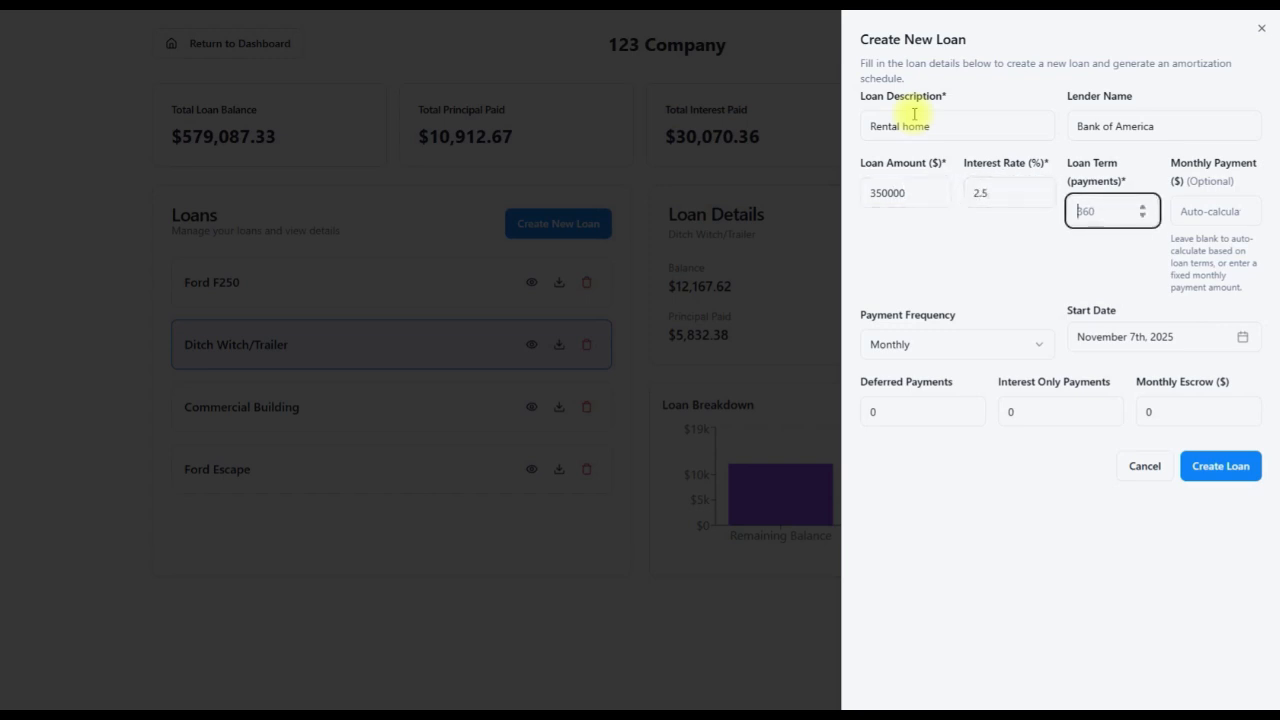
type("360")
key("Tab")
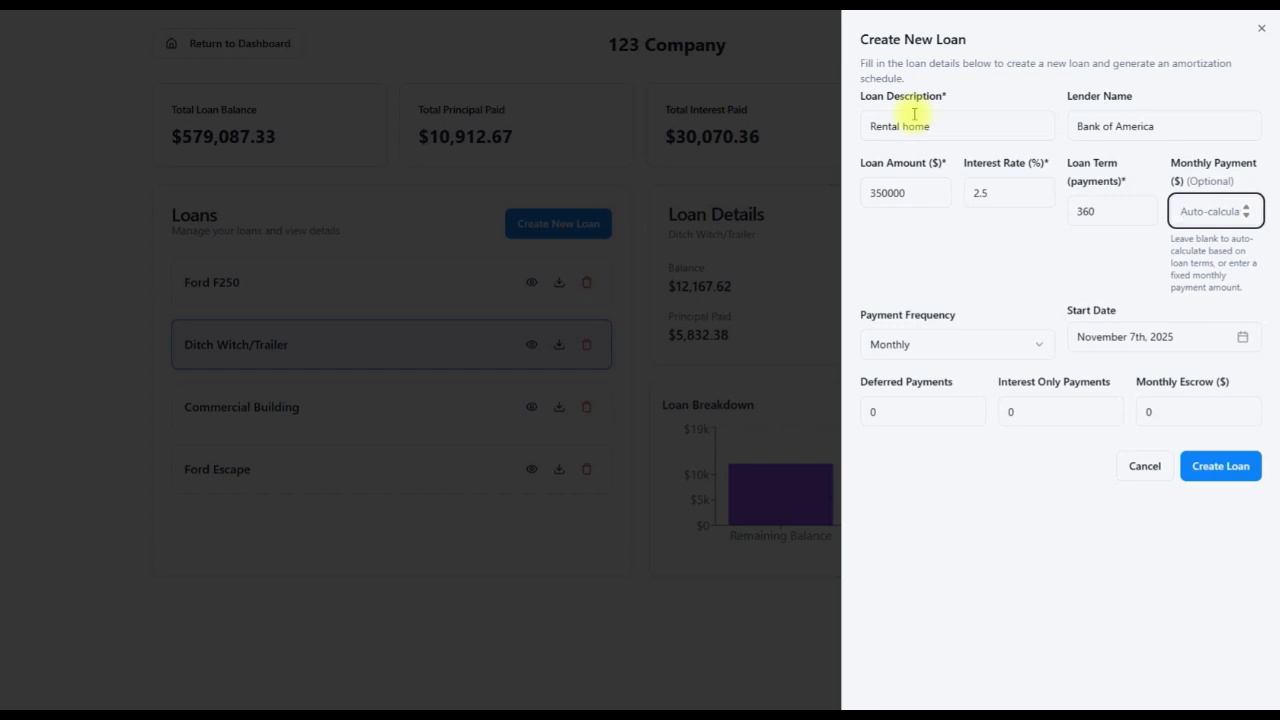
type("3500")
left_click(1030, 253)
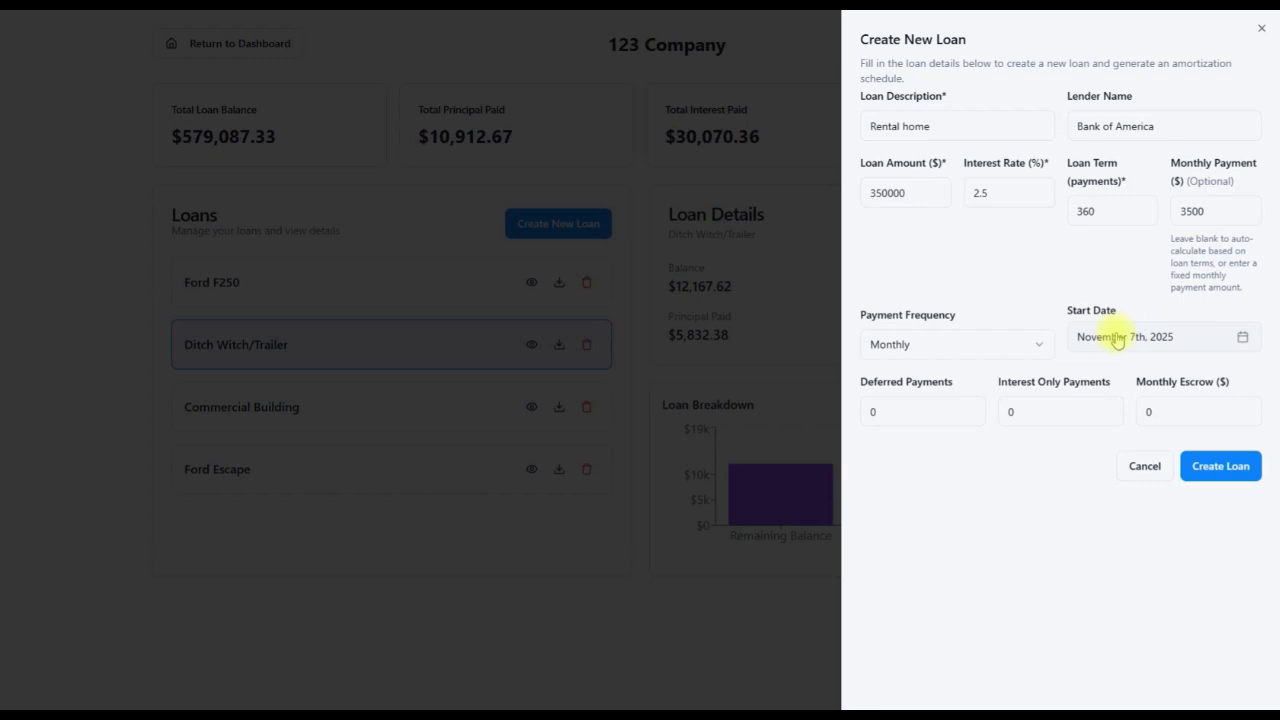
Set the monthly escrow to 275, create the Rental home loan, review its schedule preview, and save it
left_click(1179, 420)
double_click(1148, 412)
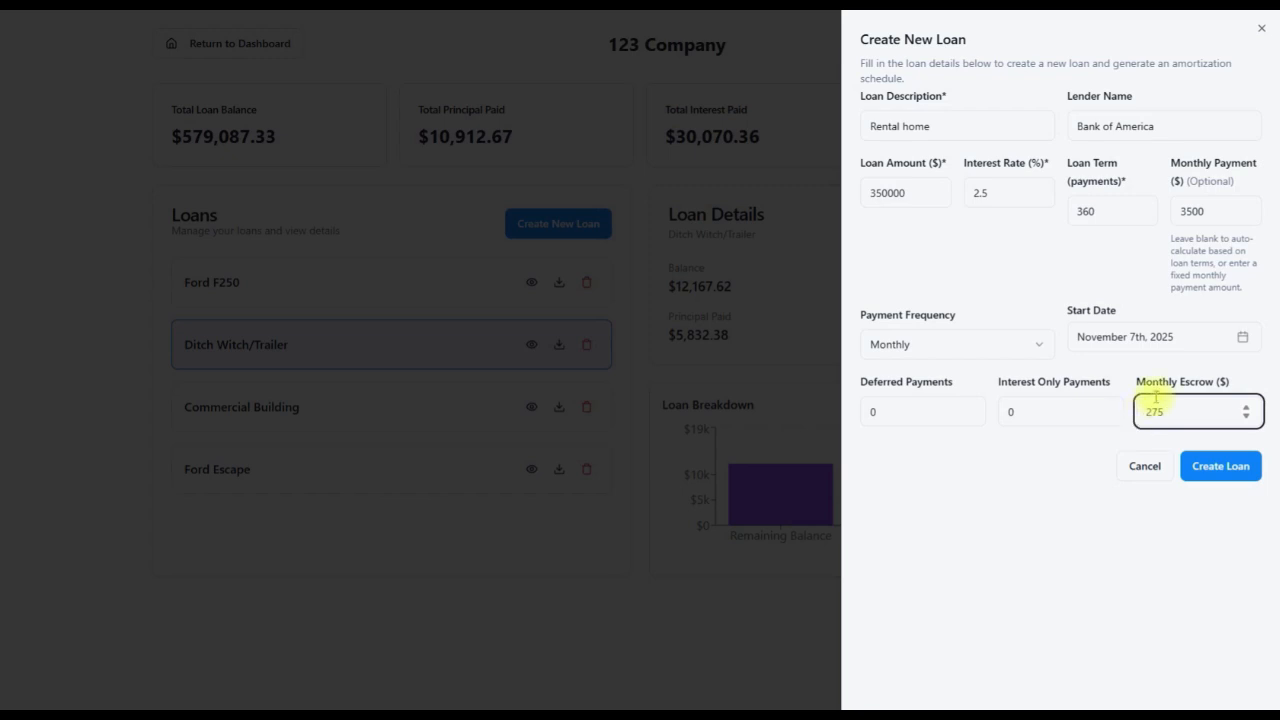
left_click(1241, 469)
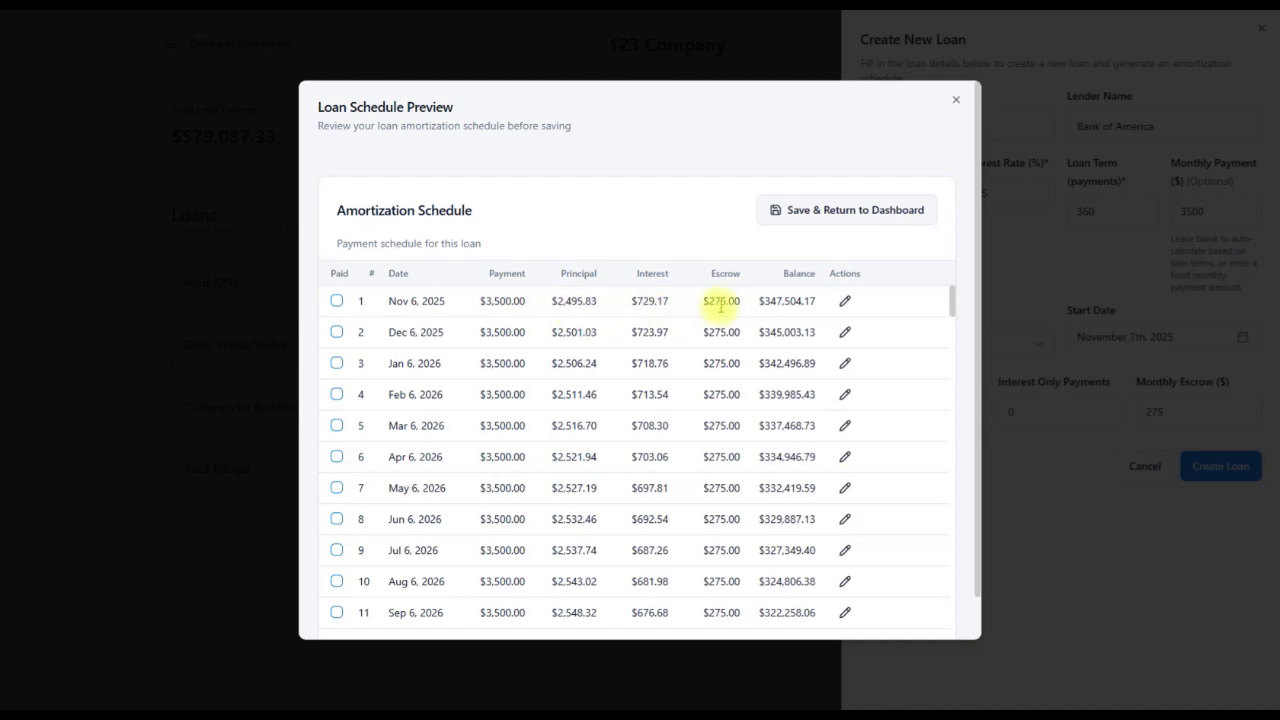
scroll(723, 331, "down", 10)
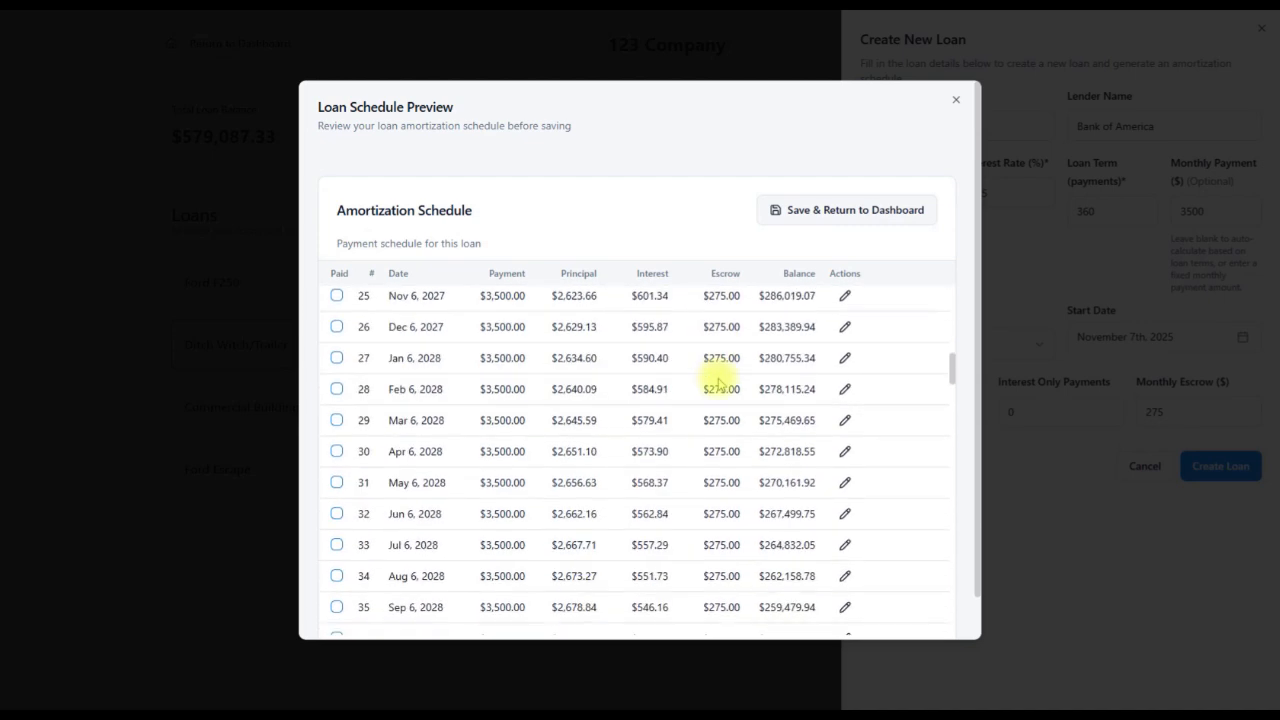
scroll(723, 421, "up", 10)
left_click(855, 216)
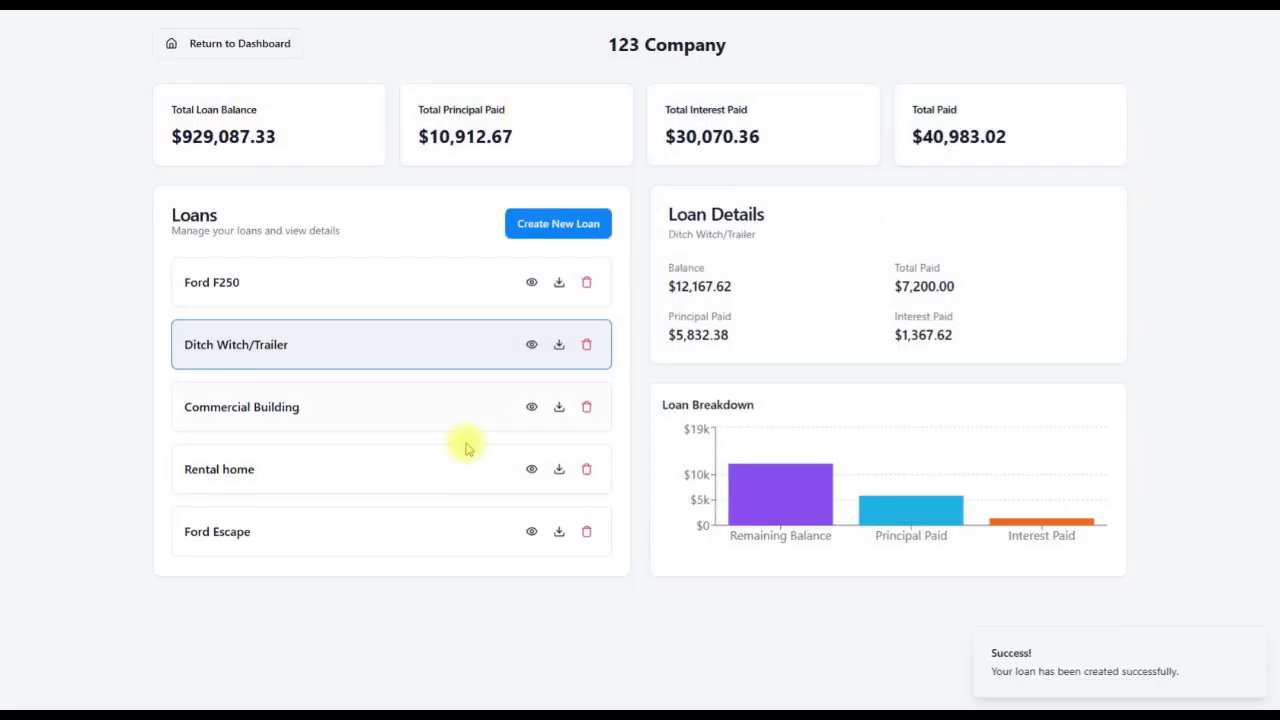
Mark payment 1 as paid in the Rental home loan's amortization schedule, save the schedule and close it
left_click(320, 481)
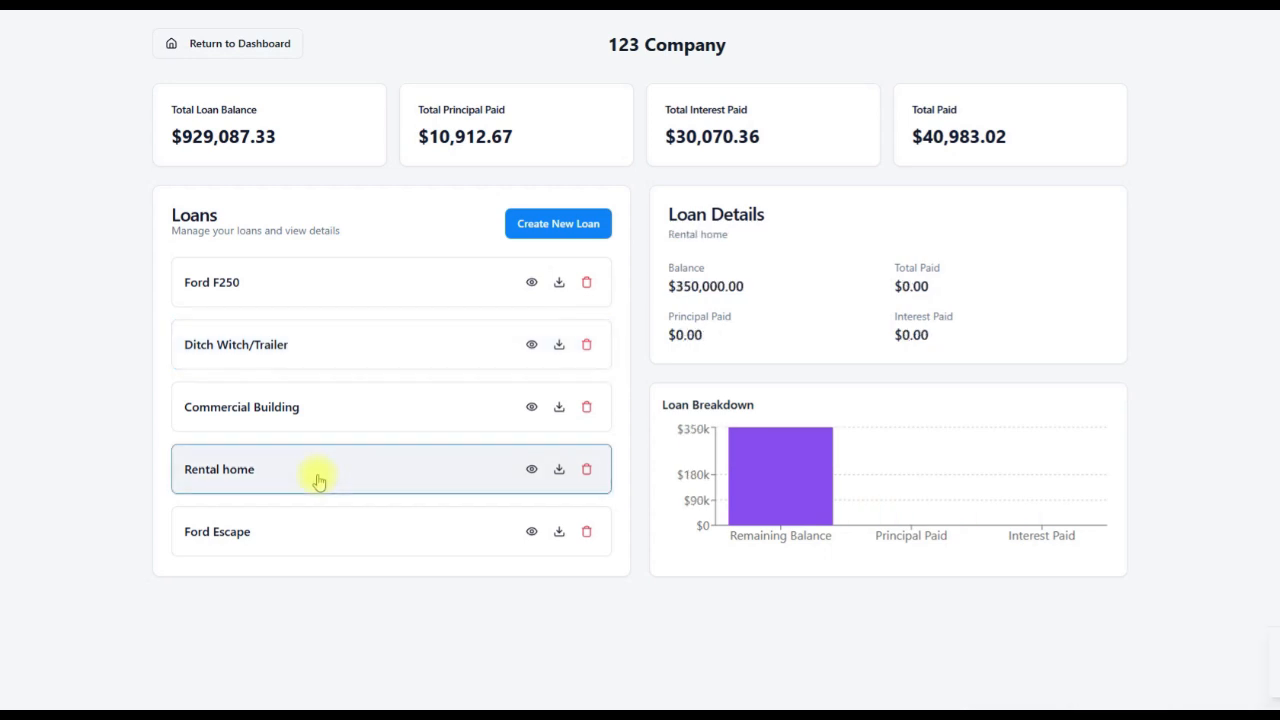
left_click(530, 470)
left_click(336, 261)
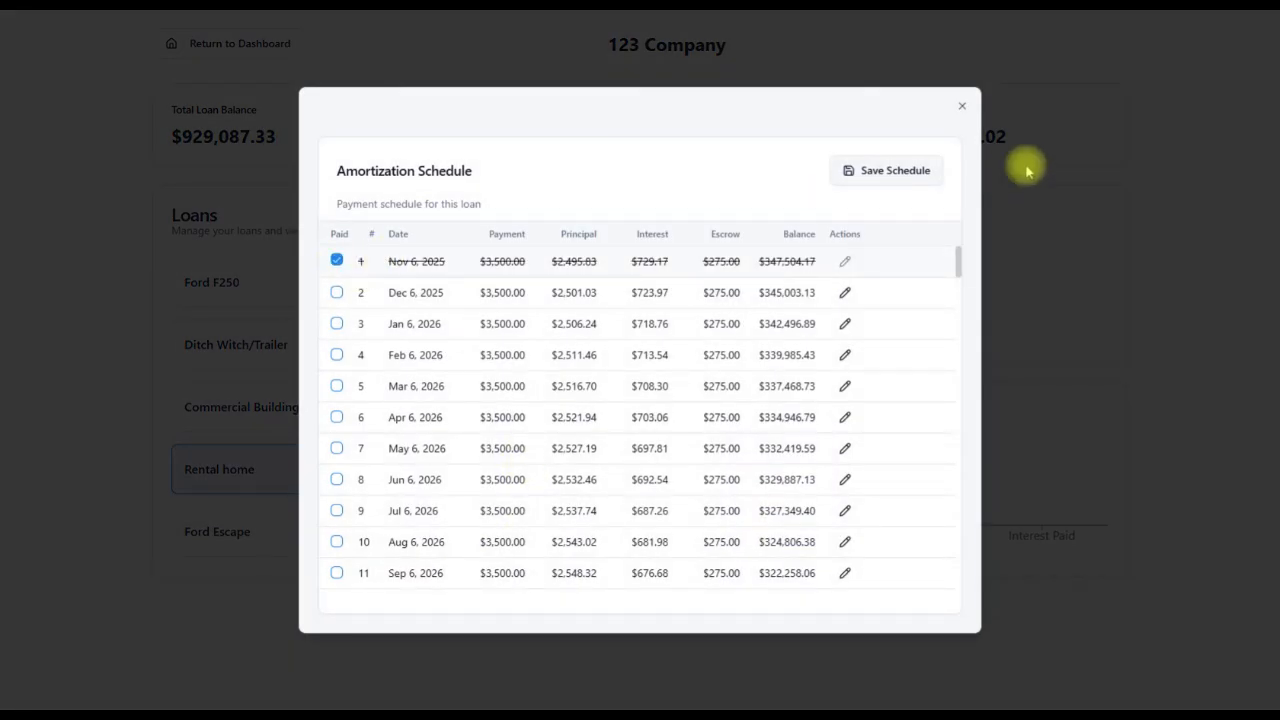
left_click(928, 169)
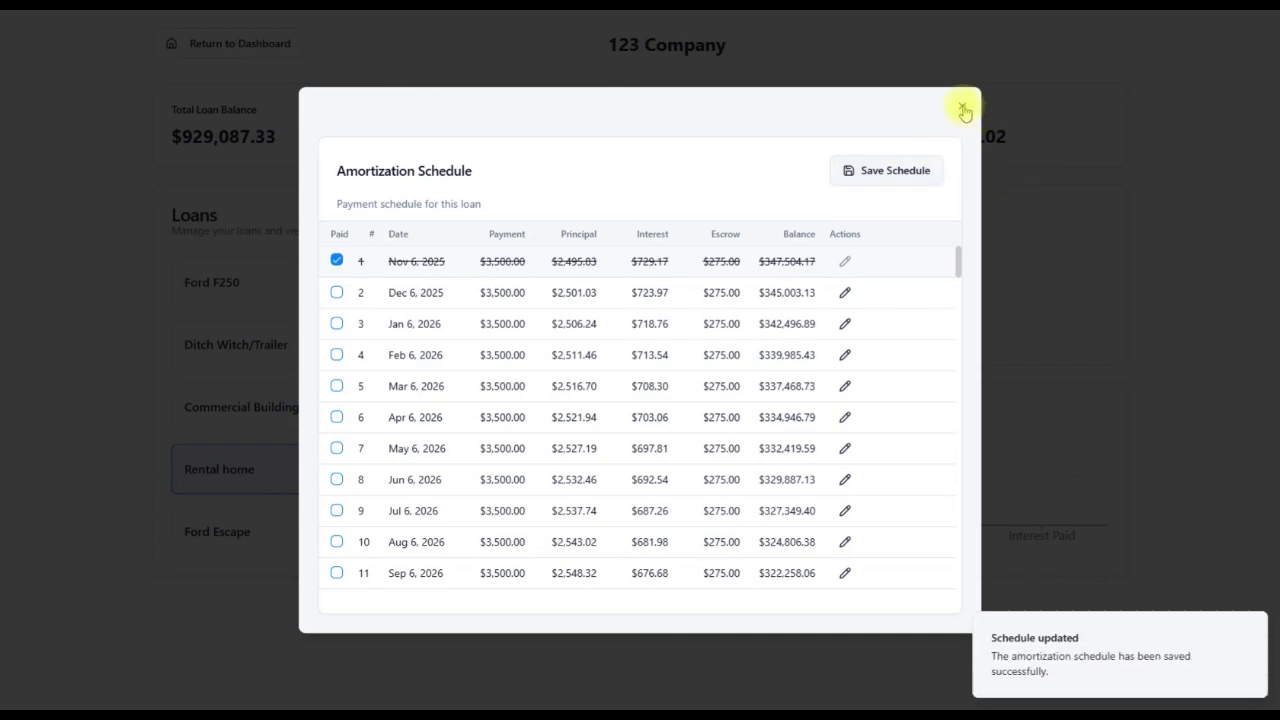
left_click(963, 110)
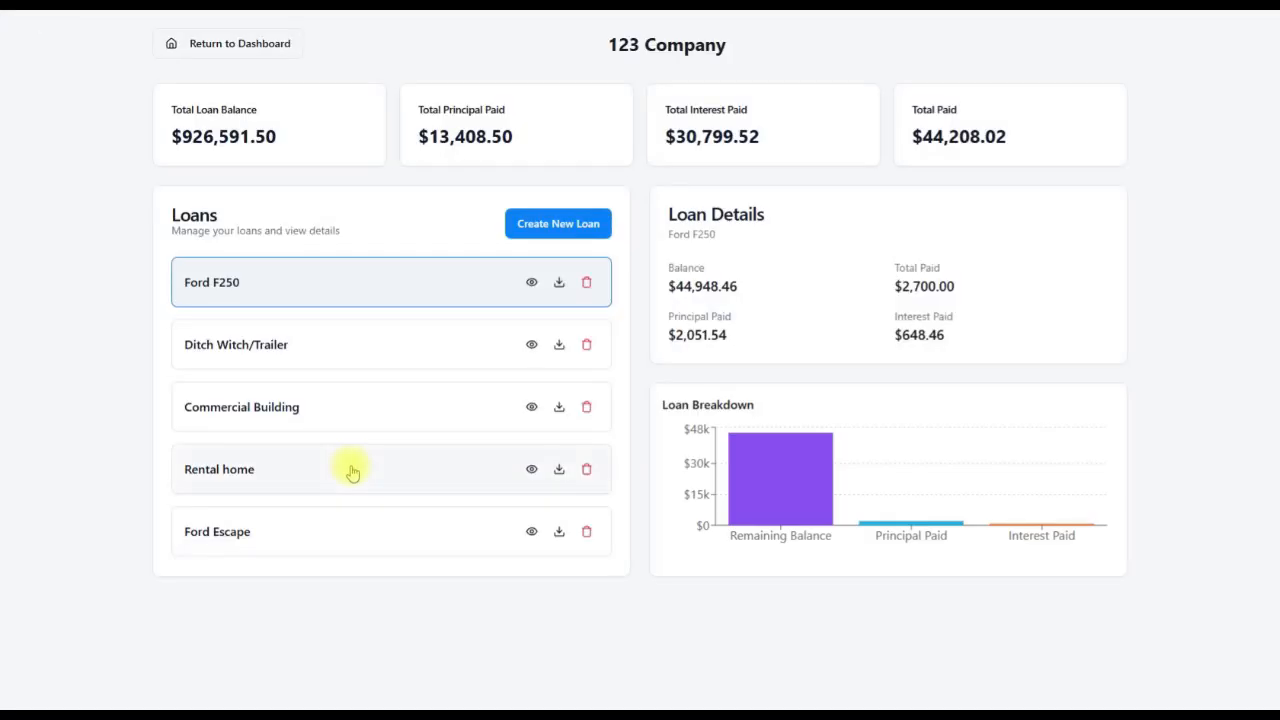
Check the saved paid mark in the Rental home amortization schedule and close it
left_click(531, 469)
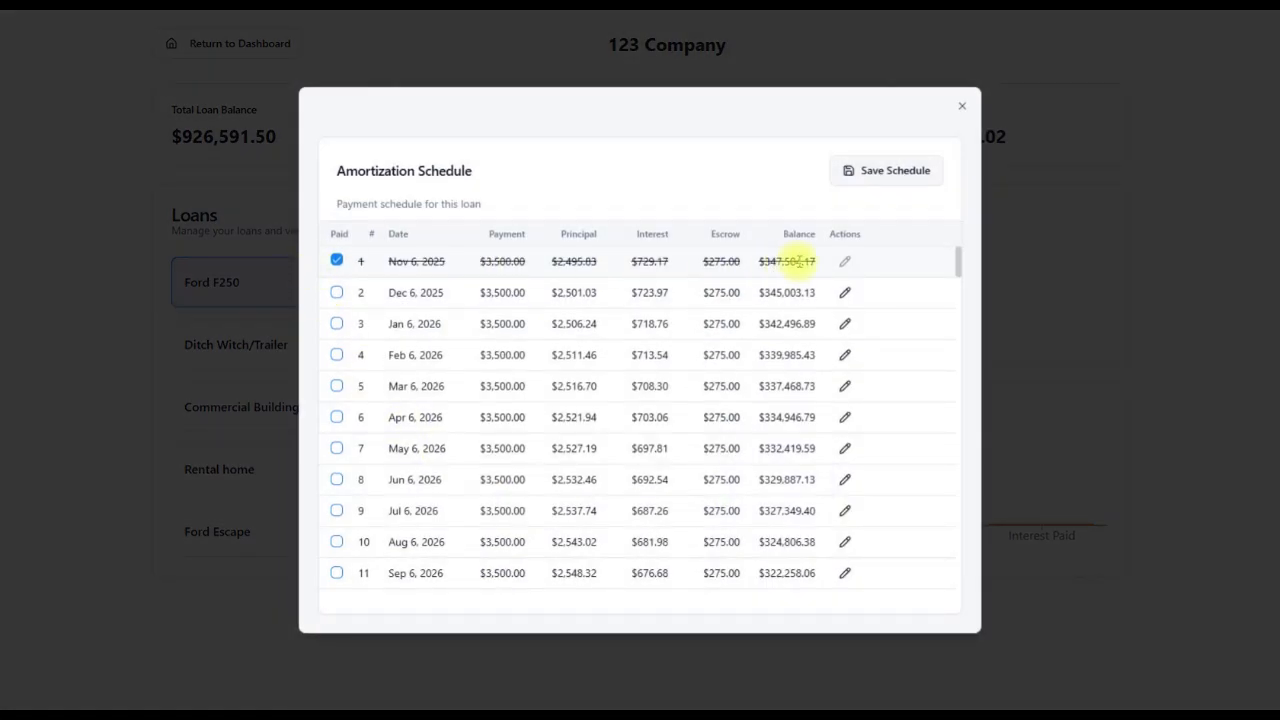
left_click(962, 106)
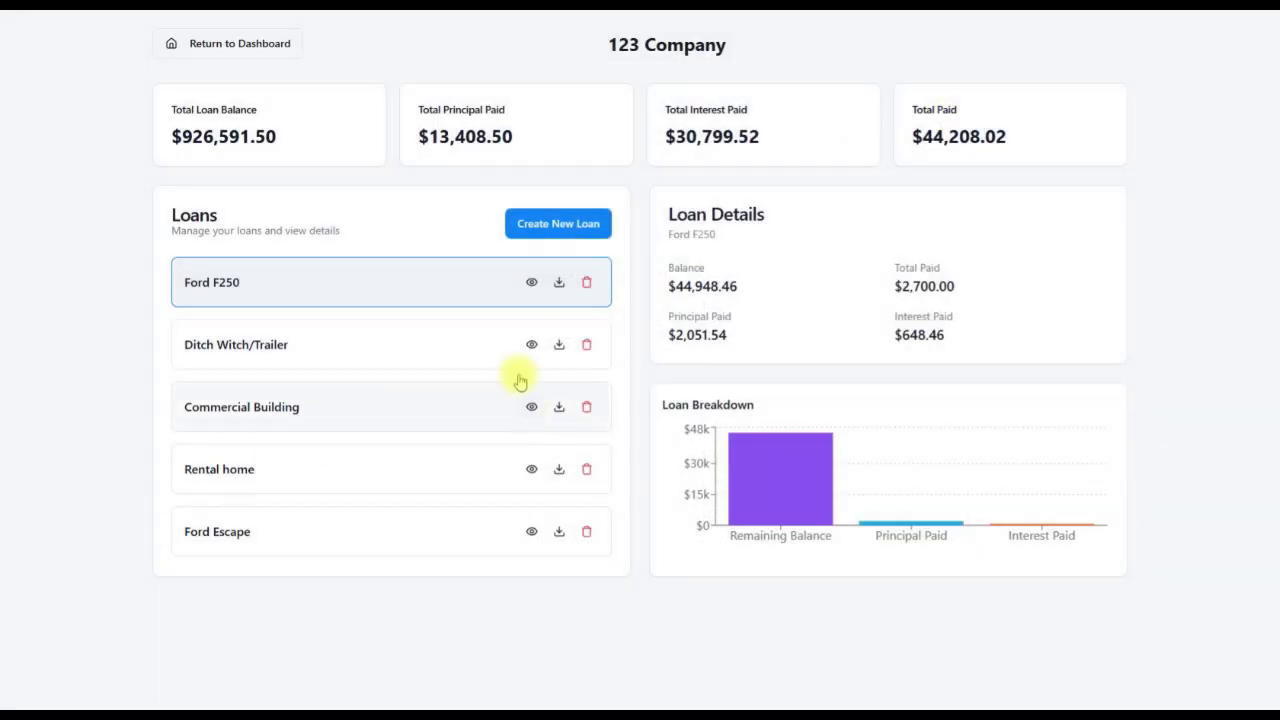
Start a new loan described as SBA Loan with lender SBA and a loan amount of 500000
left_click(558, 230)
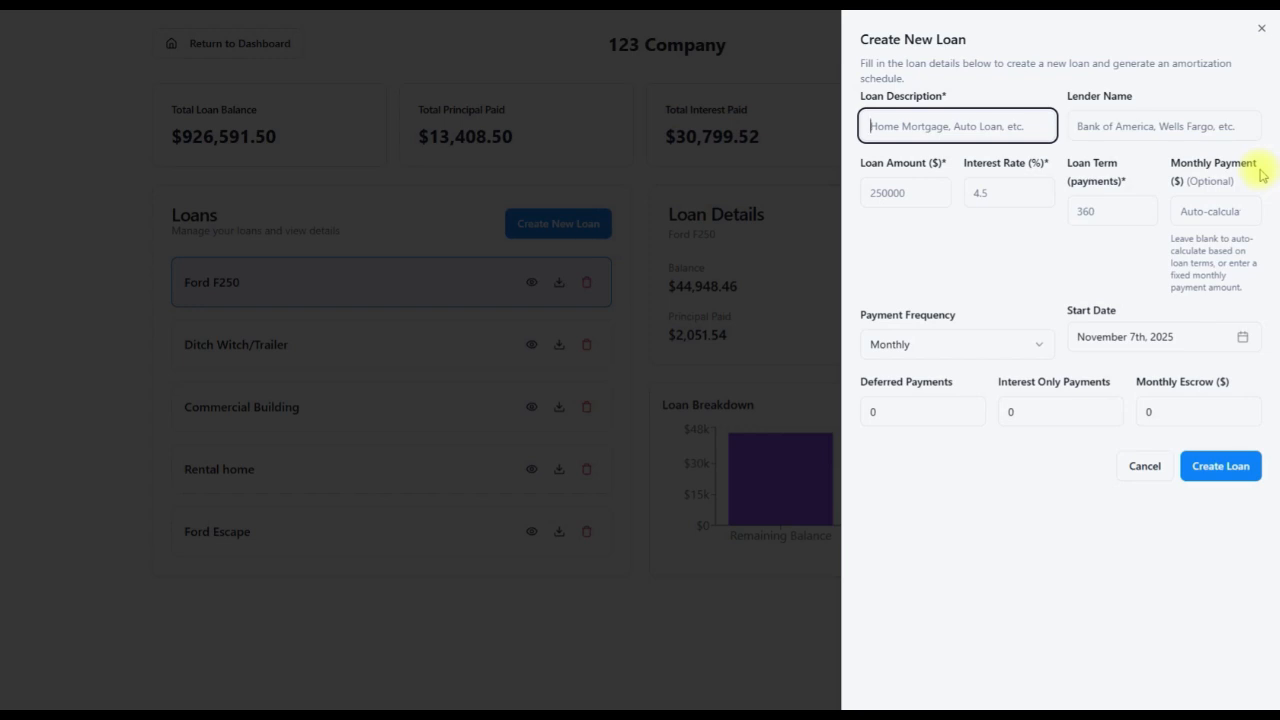
type("SBA Loan")
key("Tab")
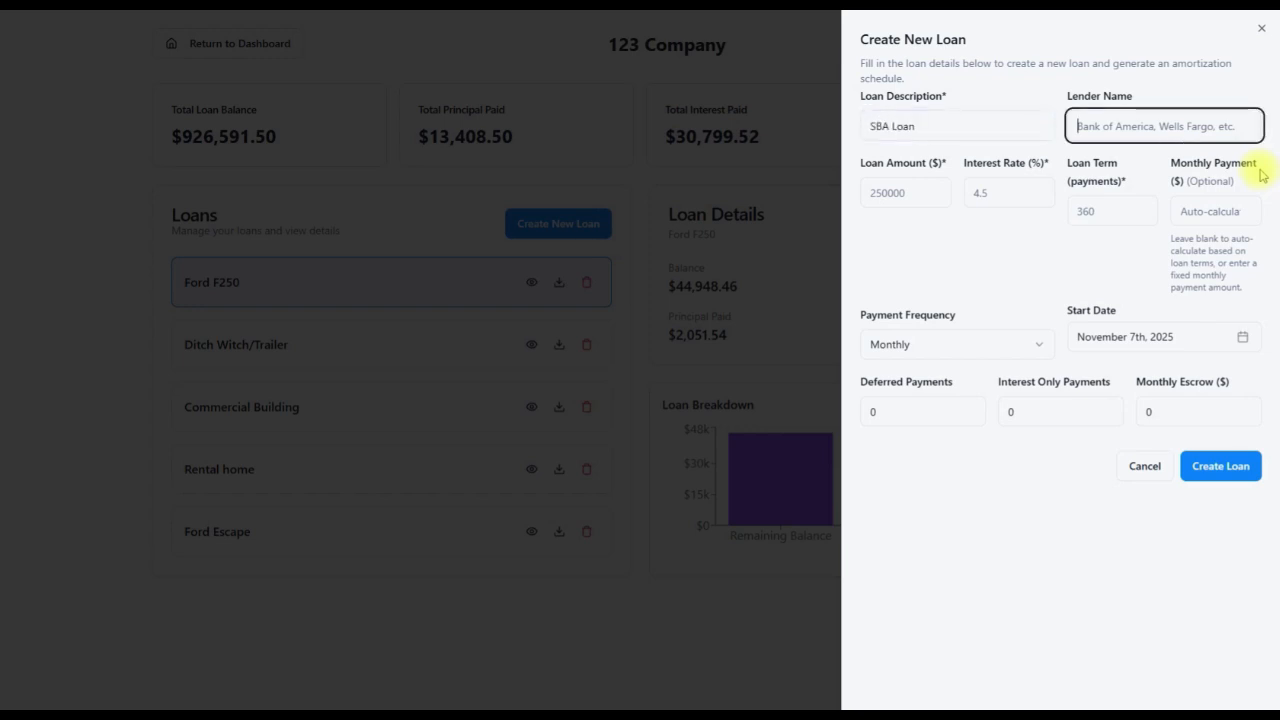
type("SBA")
key("Tab")
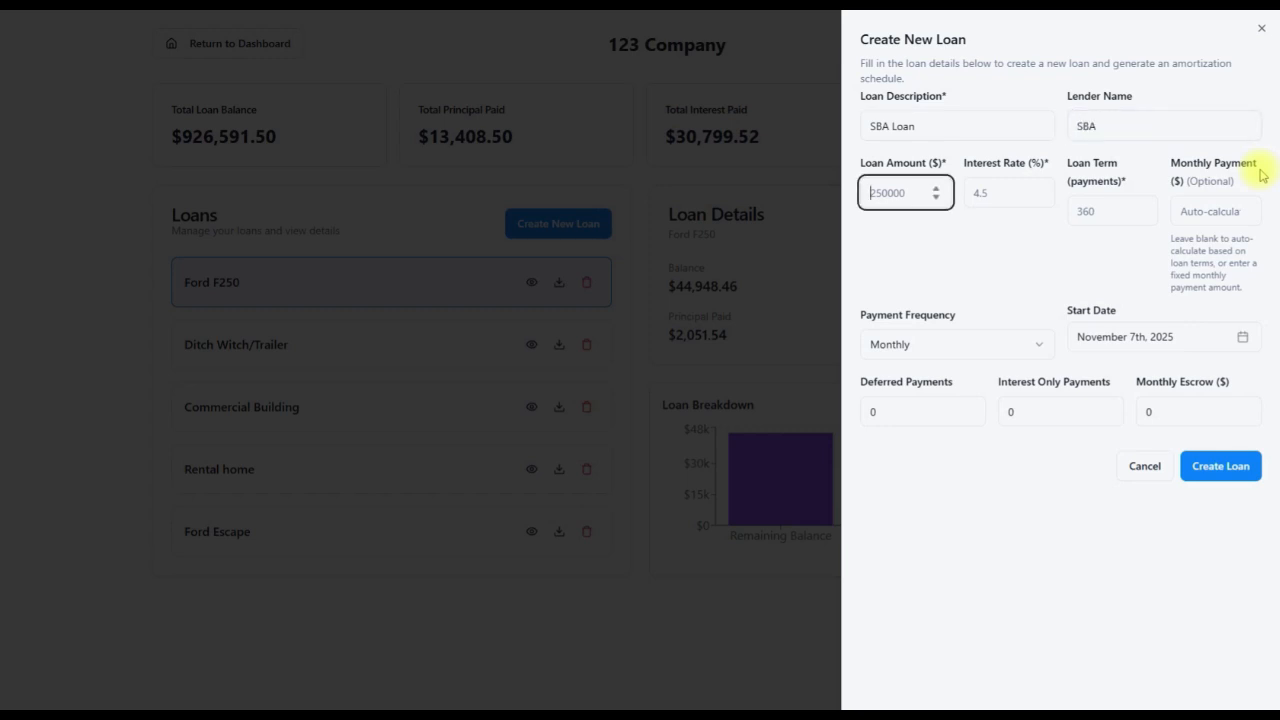
type("500000")
key("Tab")
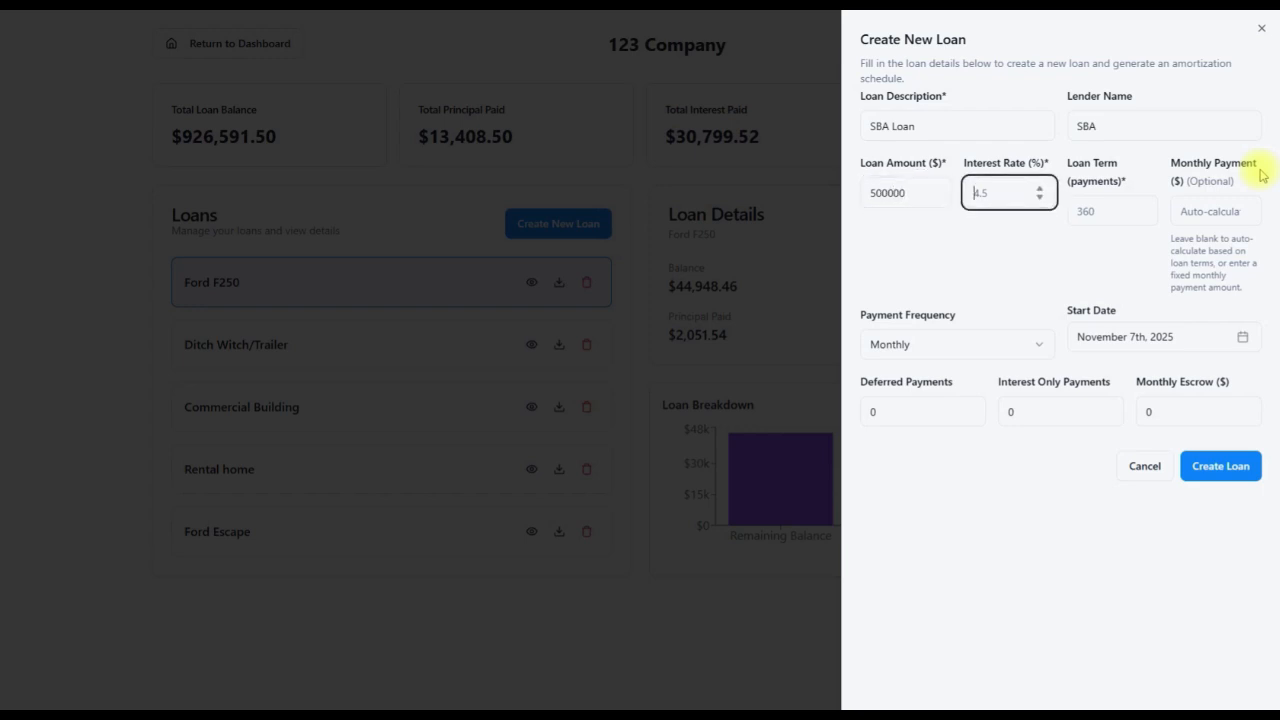
Set the SBA Loan's interest rate to 4%, its term to 15 payments and its monthly payment to 5000
type("4")
key("Tab")
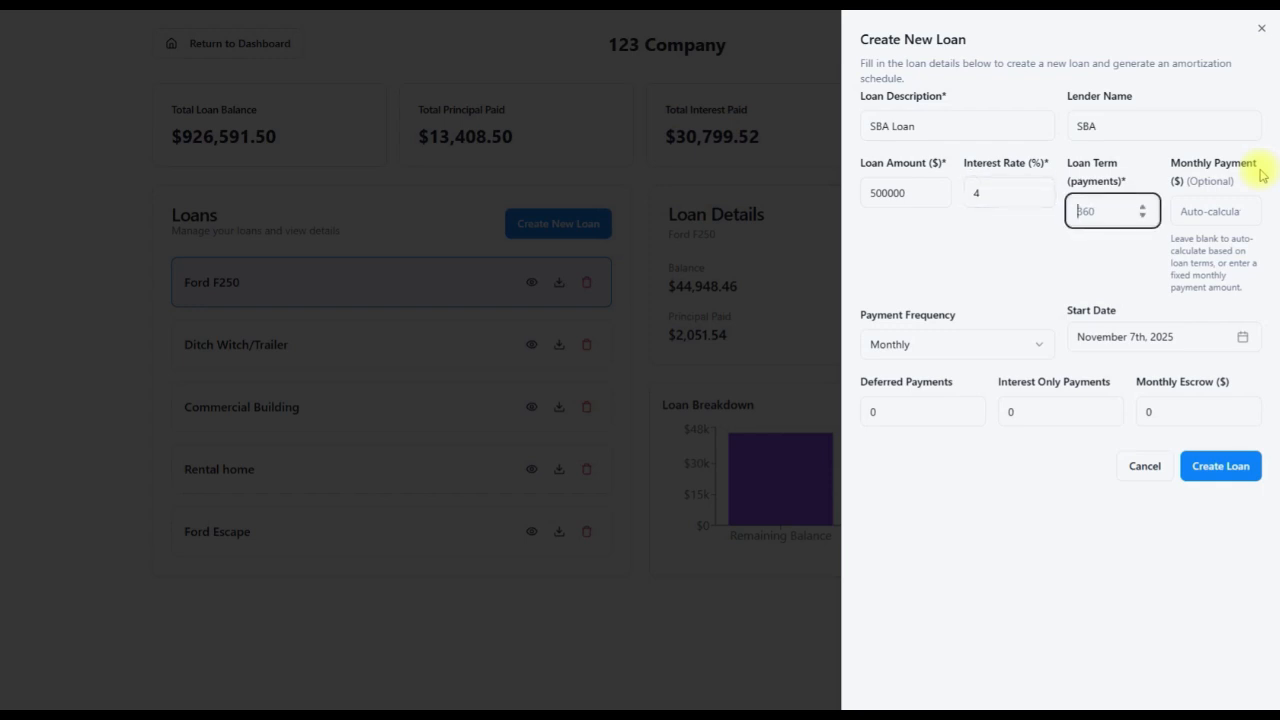
key("Tab")
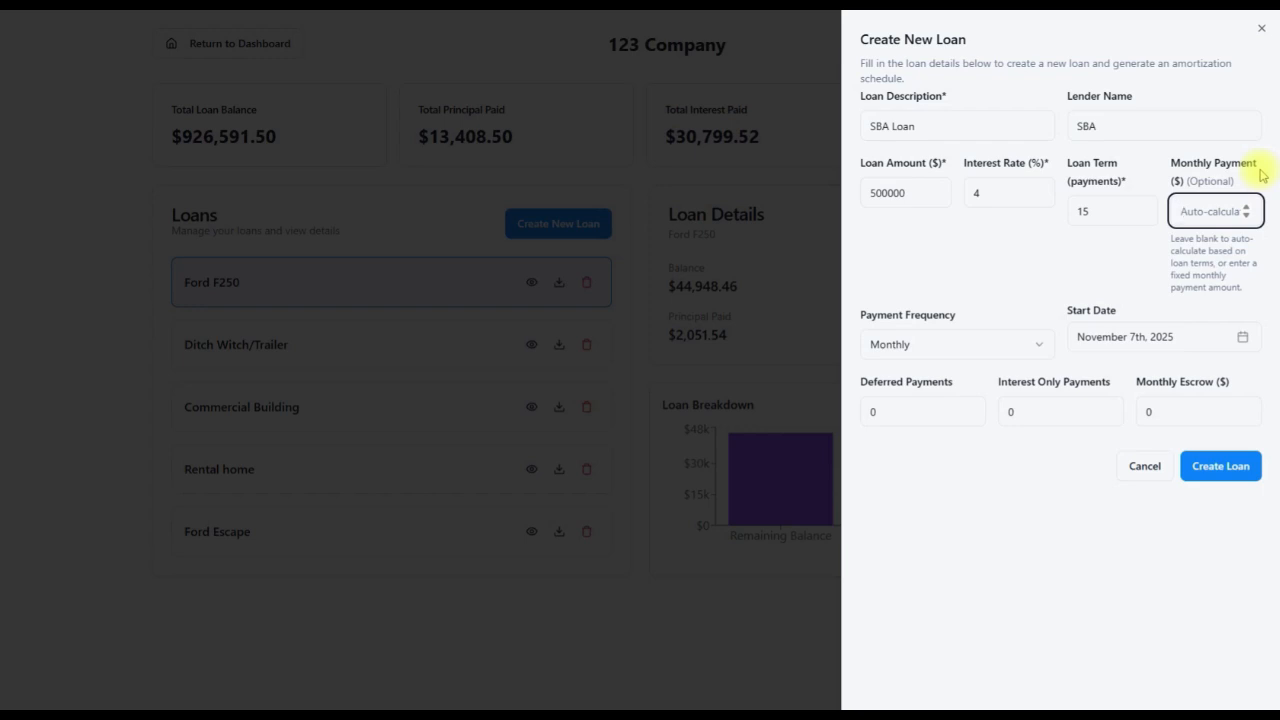
type("5000")
left_click(1000, 265)
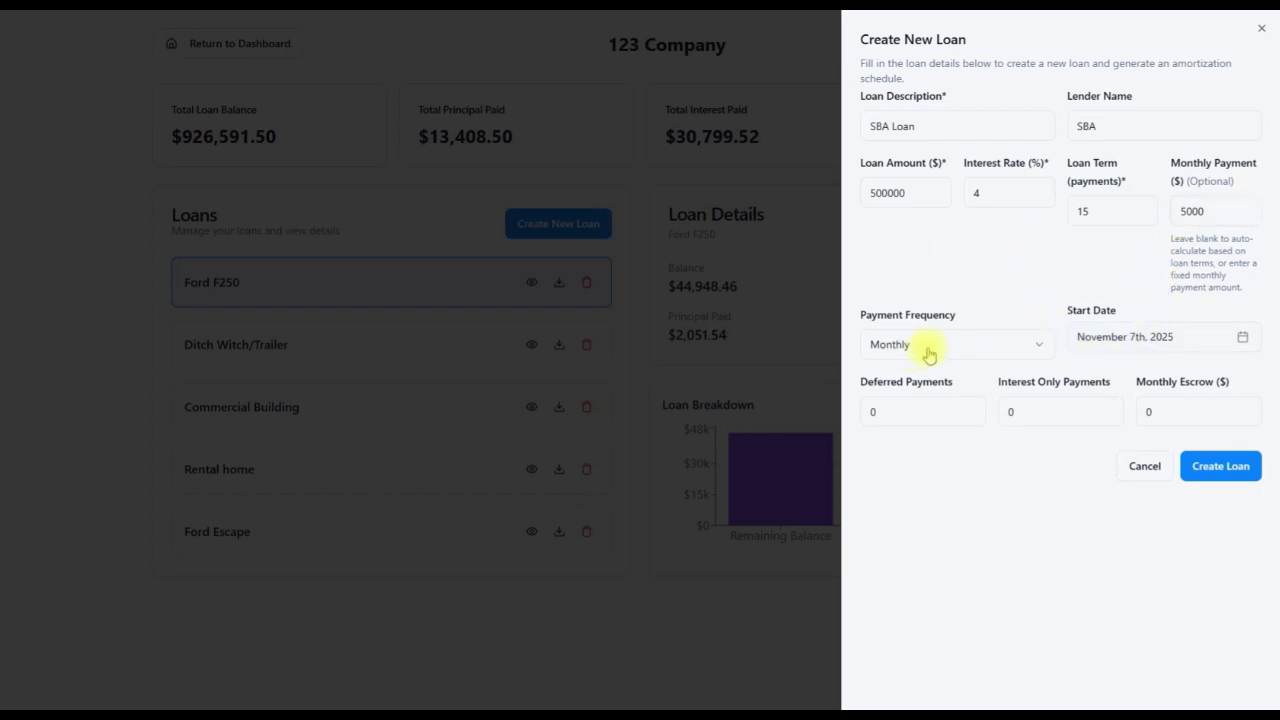
Set the deferred payments to 2, create the SBA Loan, and save its previewed amortization schedule
left_click(970, 408)
left_click(970, 408)
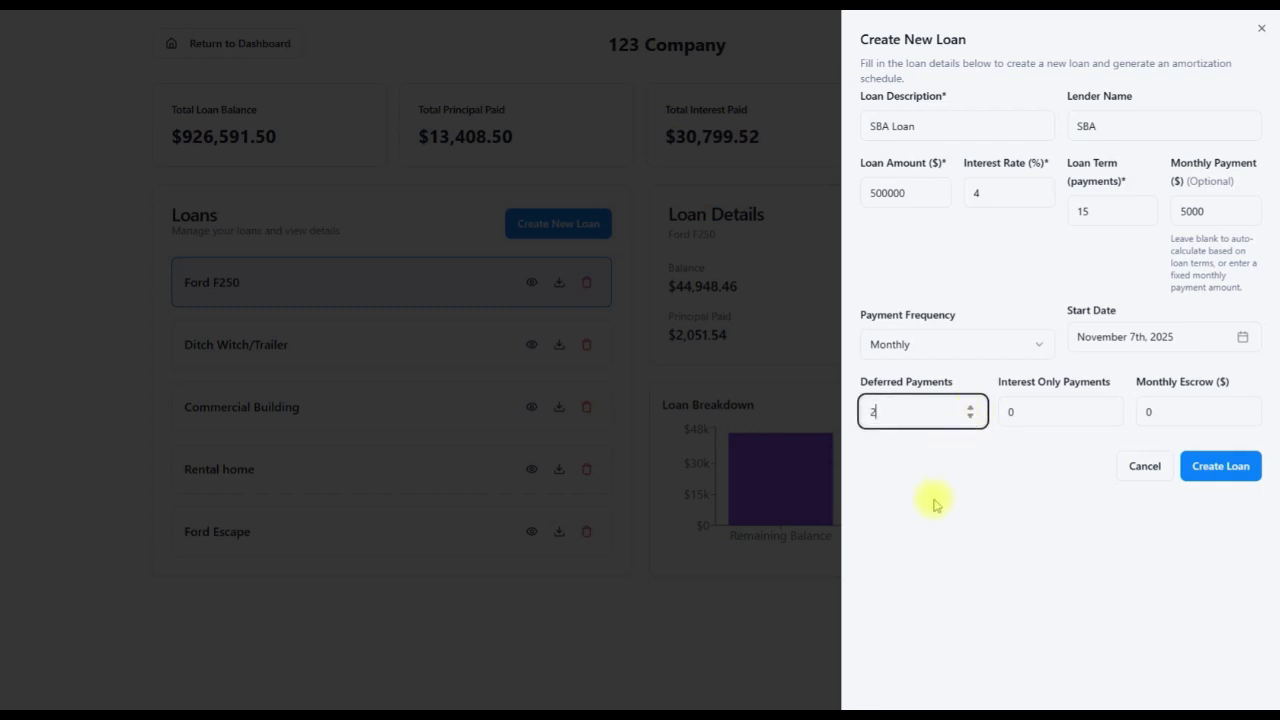
left_click(1224, 467)
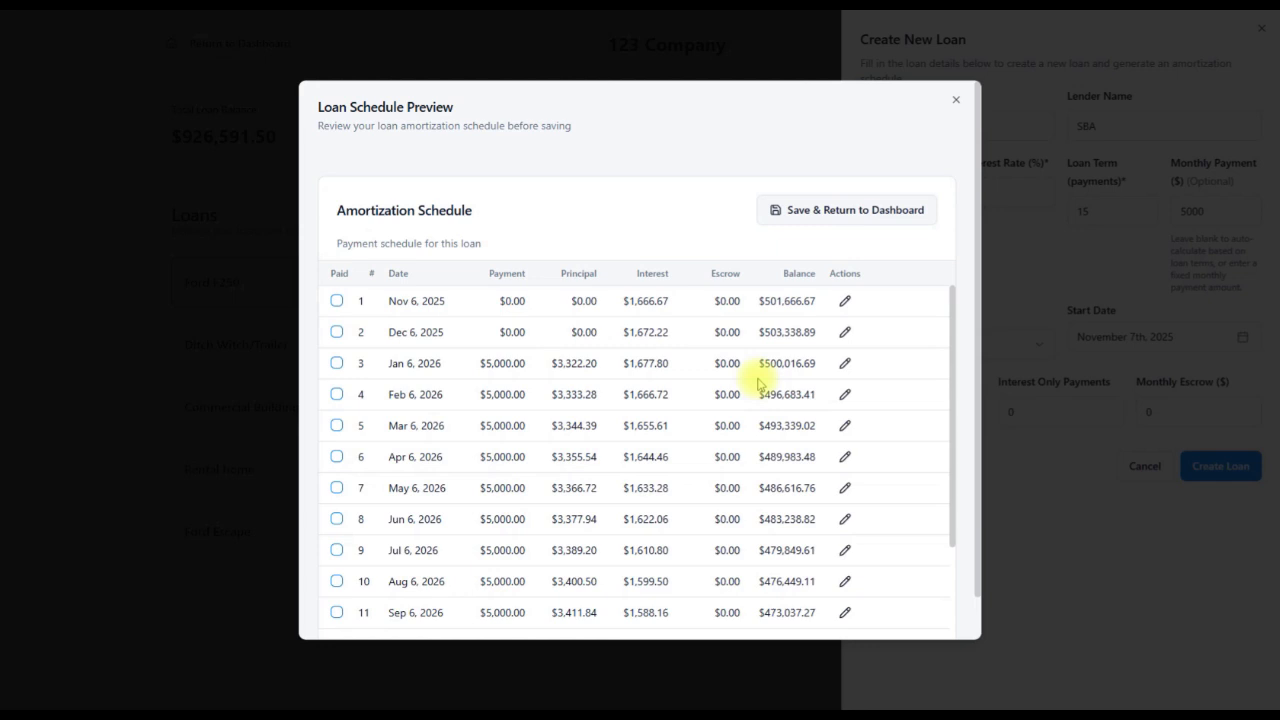
left_click(831, 200)
View the SBA Loan's amortization schedule, open payment 1 for editing, and close the schedule without saving
left_click(440, 598)
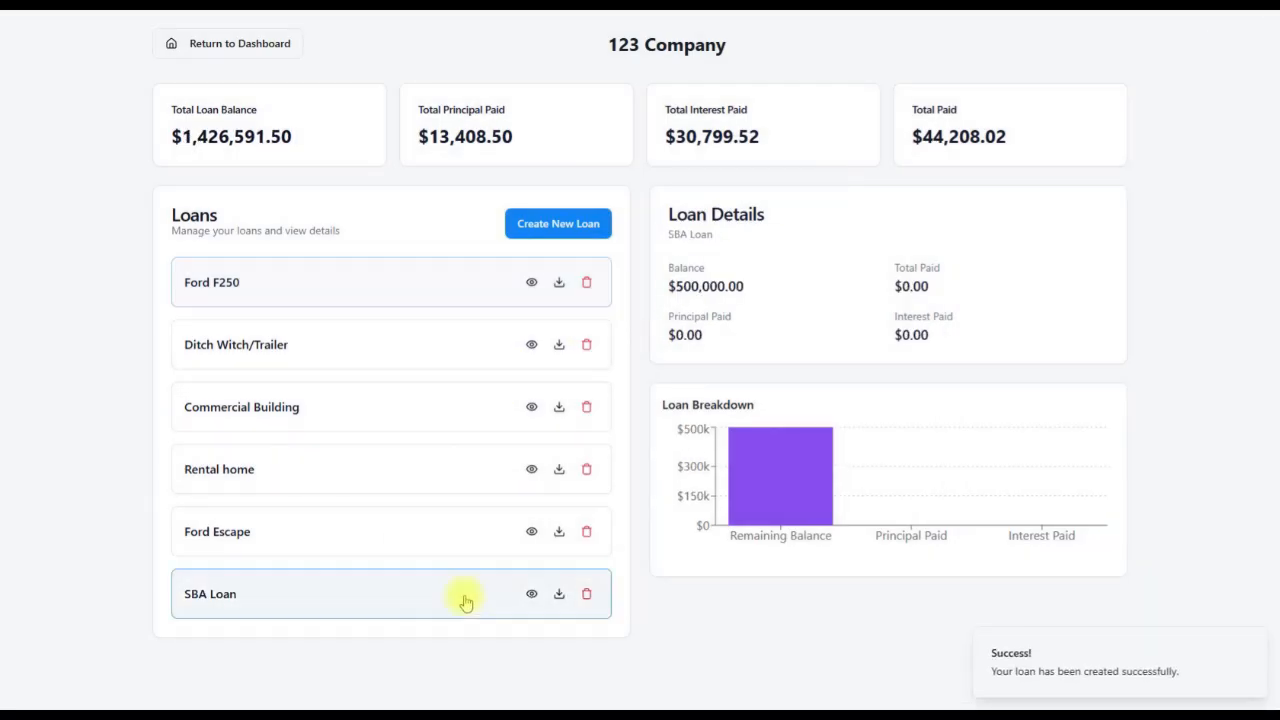
left_click(531, 594)
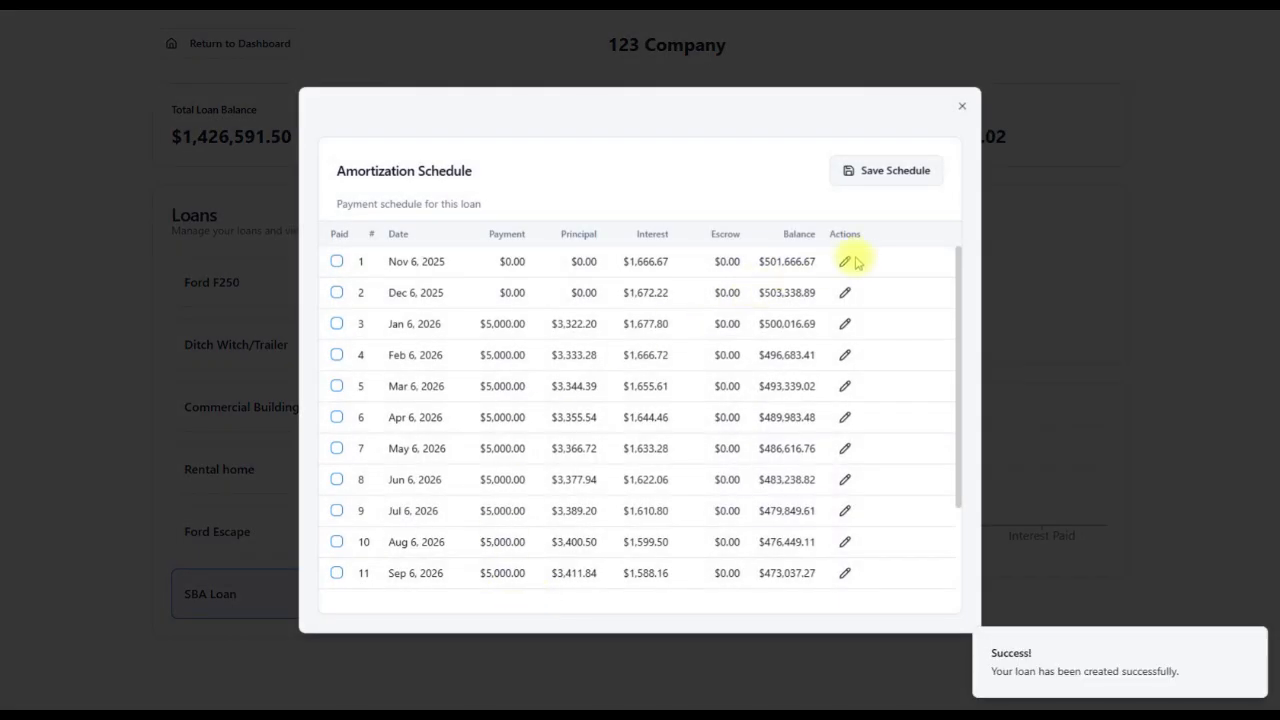
left_click(845, 261)
double_click(632, 269)
left_click(962, 106)
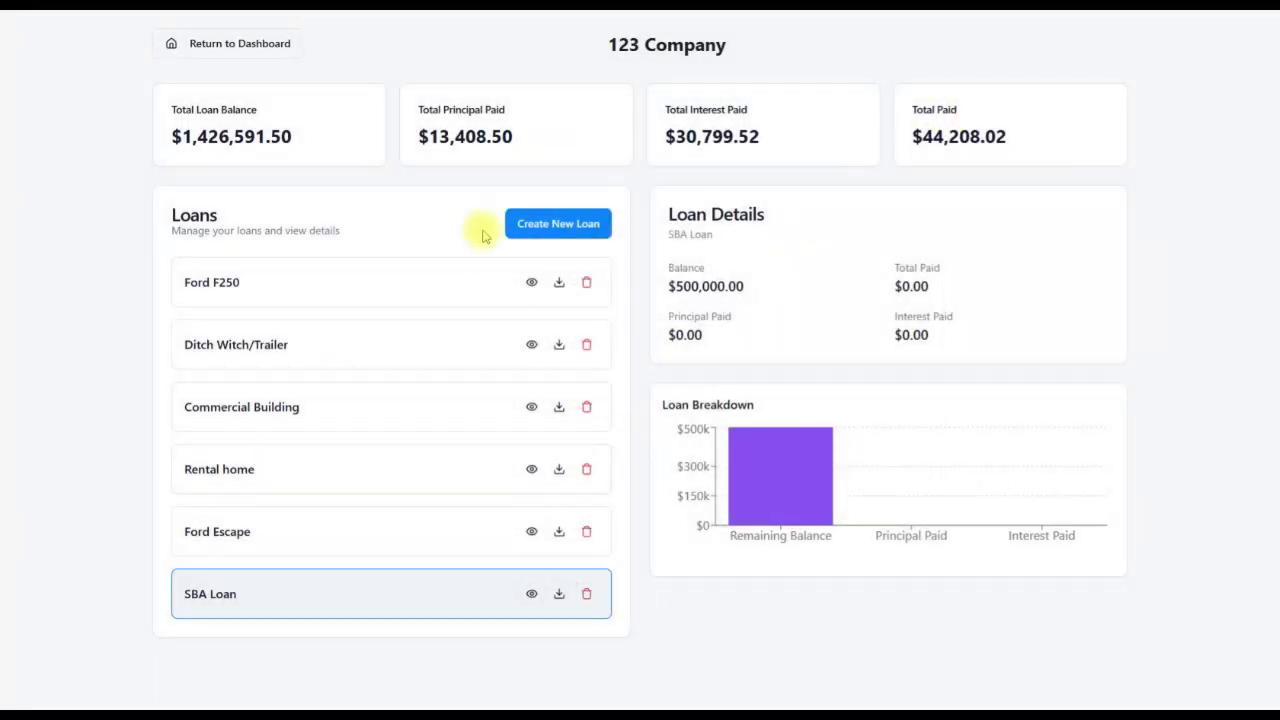
Start another new loan with description SBA, lender SBA and a loan amount of 250000
left_click(533, 225)
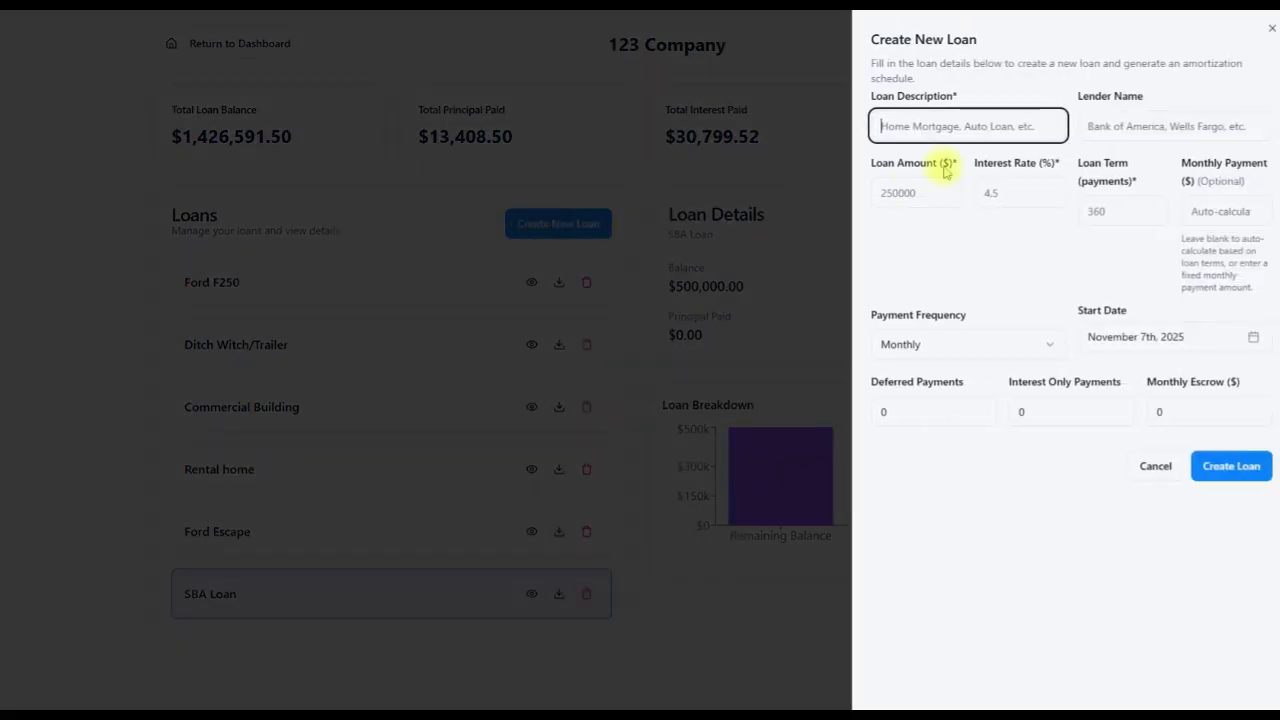
type("ABA")
key("BackSpace")
key("BackSpace")
key("BackSpace")
type("SBA")
key("Tab")
type("SBA")
key("Tab")
type("2")
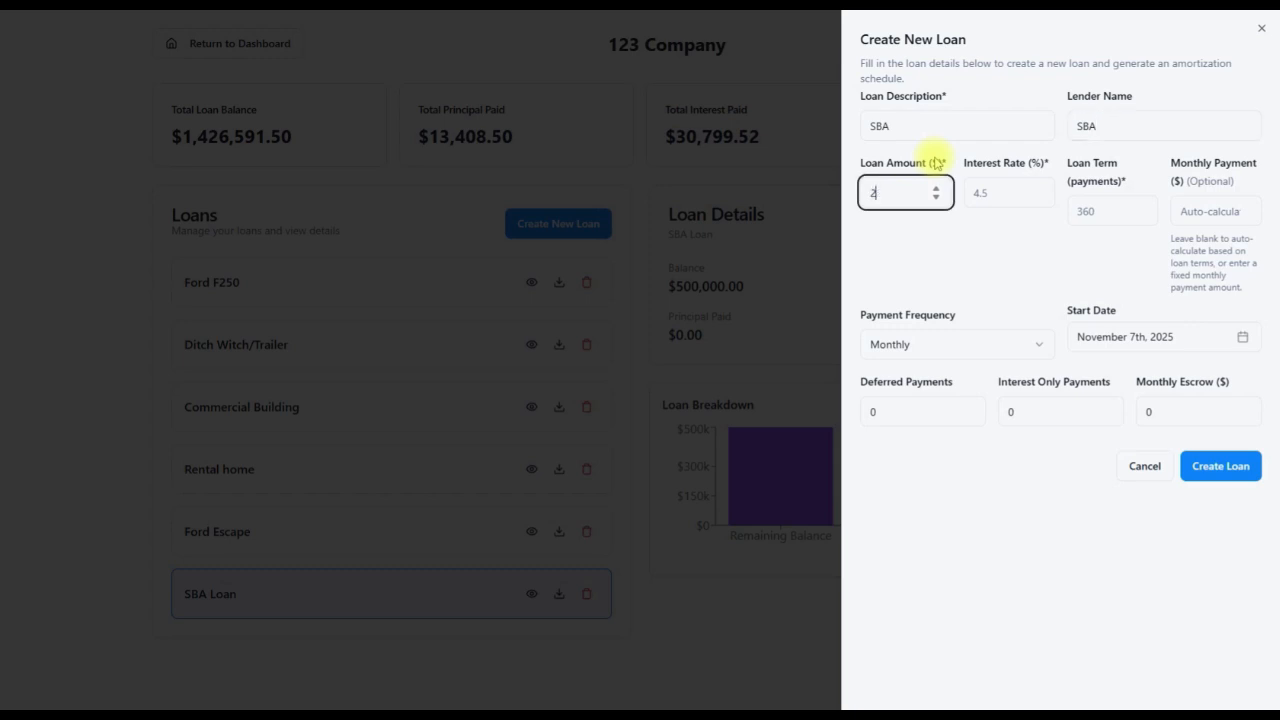
type("50000")
key("Tab")
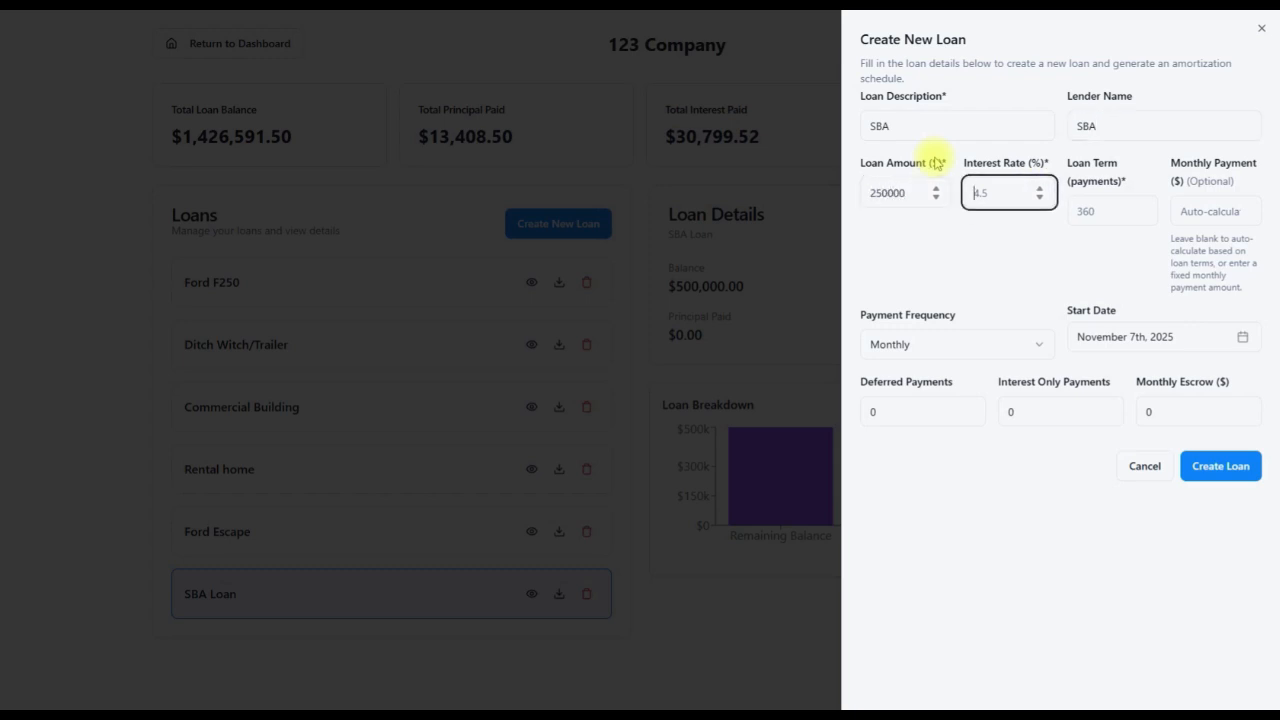
Set the new SBA loan's interest rate to 5% and its term to 6 payments
type("5")
key("Tab")
type("3")
key("BackSpace")
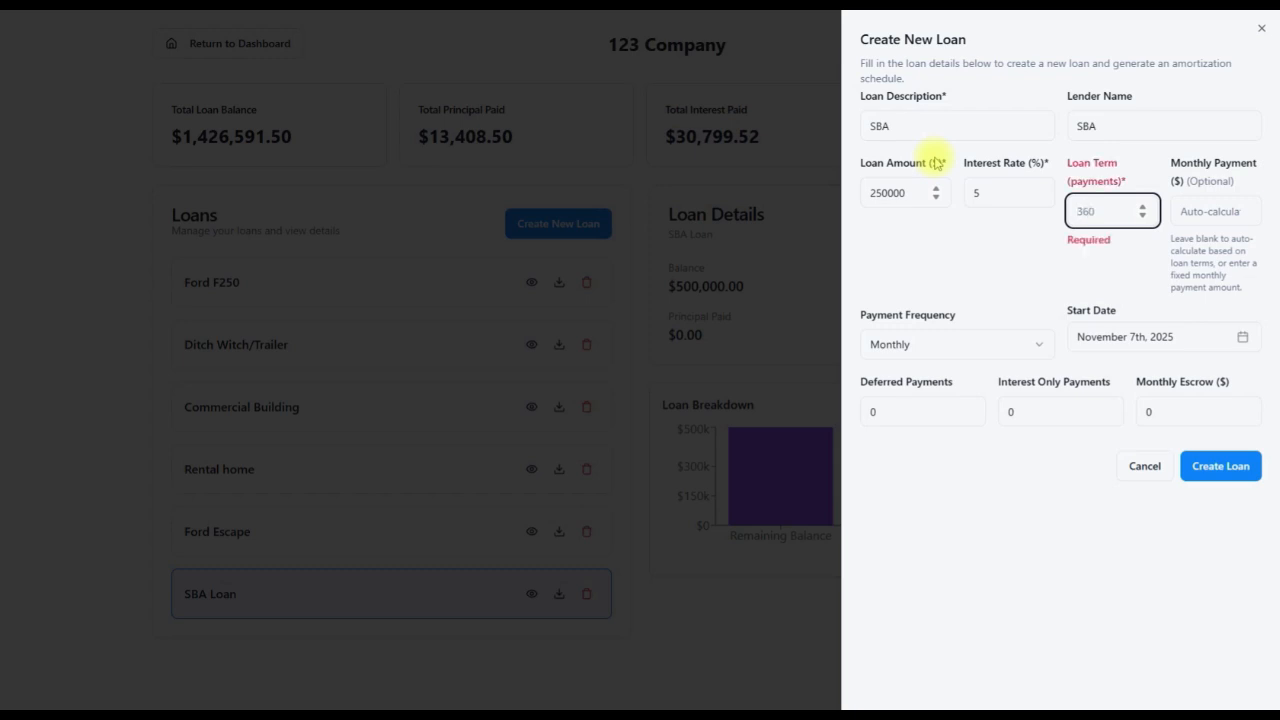
type("6")
key("Tab")
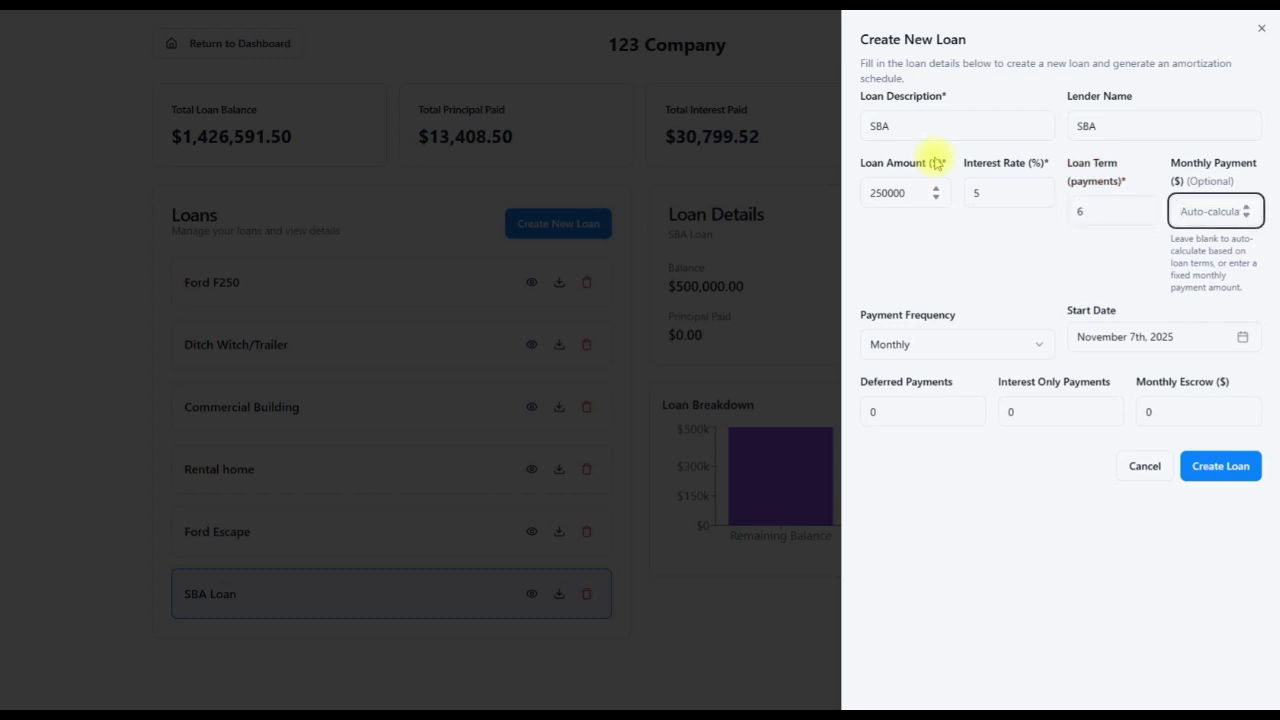
Set the new SBA loan's term to 72 payments and its monthly payment to 3000
key("shift+Tab")
type("72")
key("Tab")
type("3000")
key("Tab")
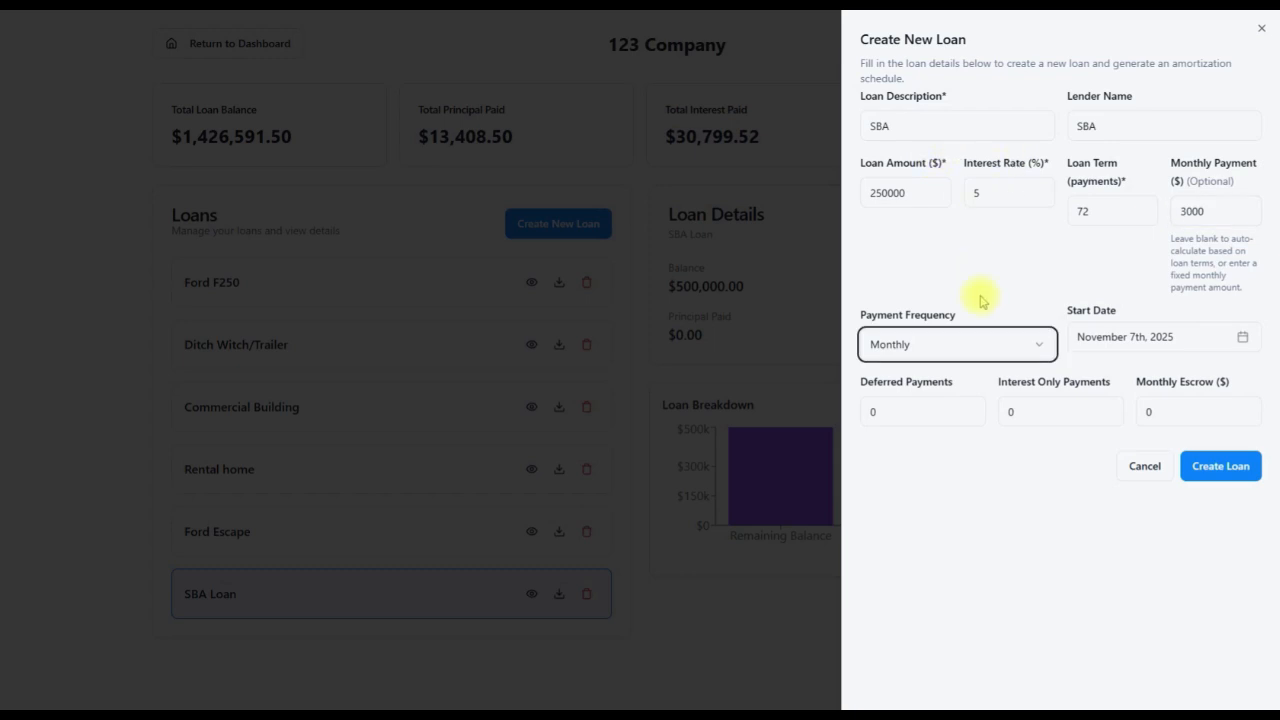
Set the interest-only payments to 4, create the SBA loan, and save its previewed amortization schedule
left_click(1112, 412)
type("3")
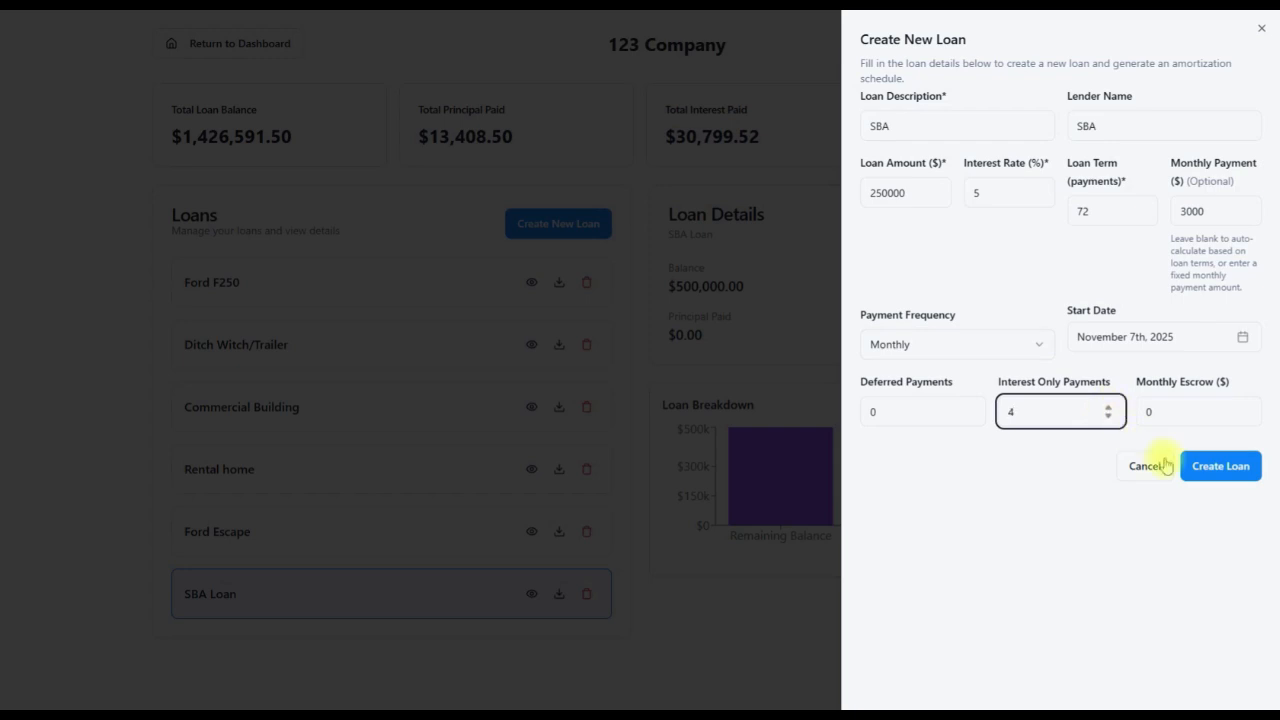
left_click(1228, 470)
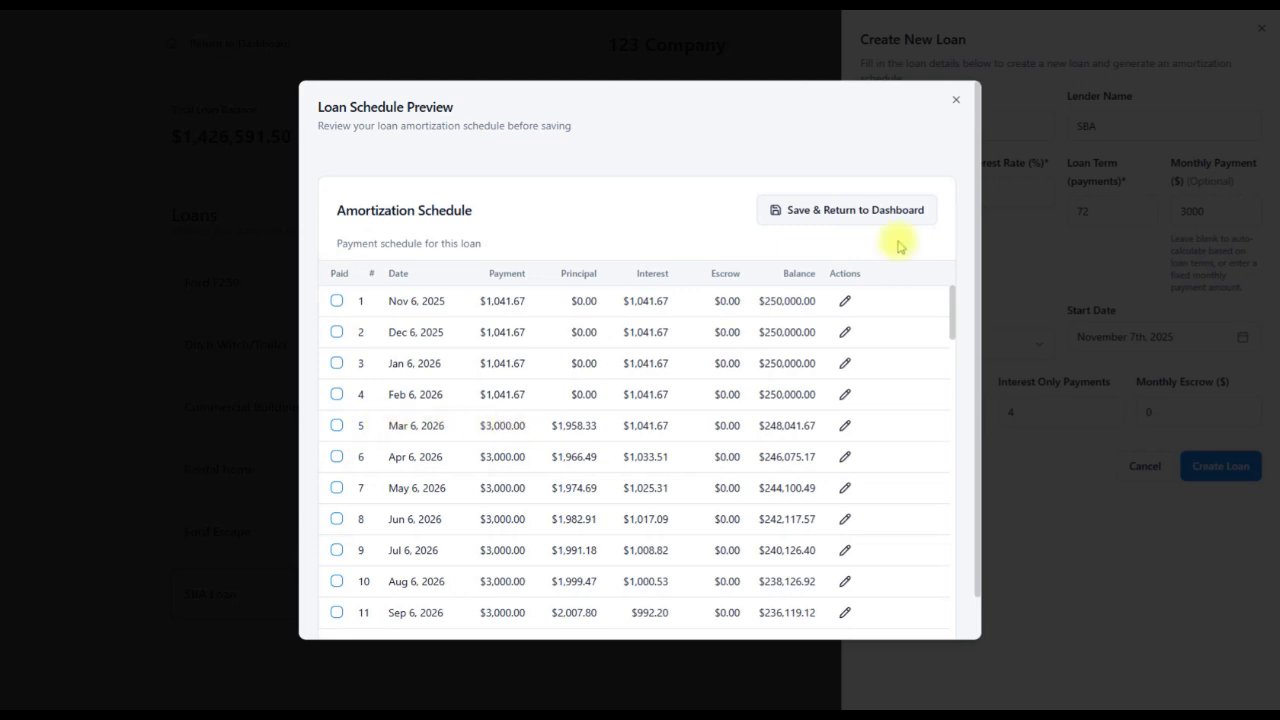
left_click(855, 212)
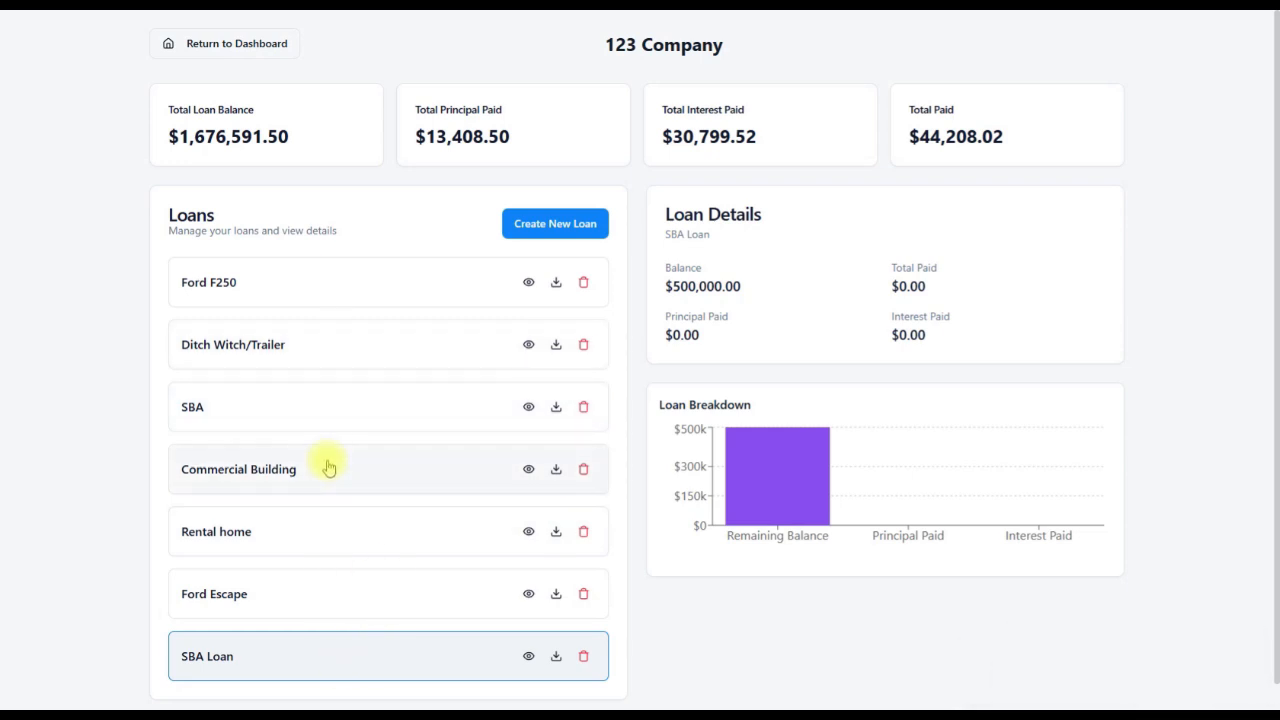
In the Rental home loan's amortization schedule, set the escrow of payment 2 to 325
left_click(390, 543)
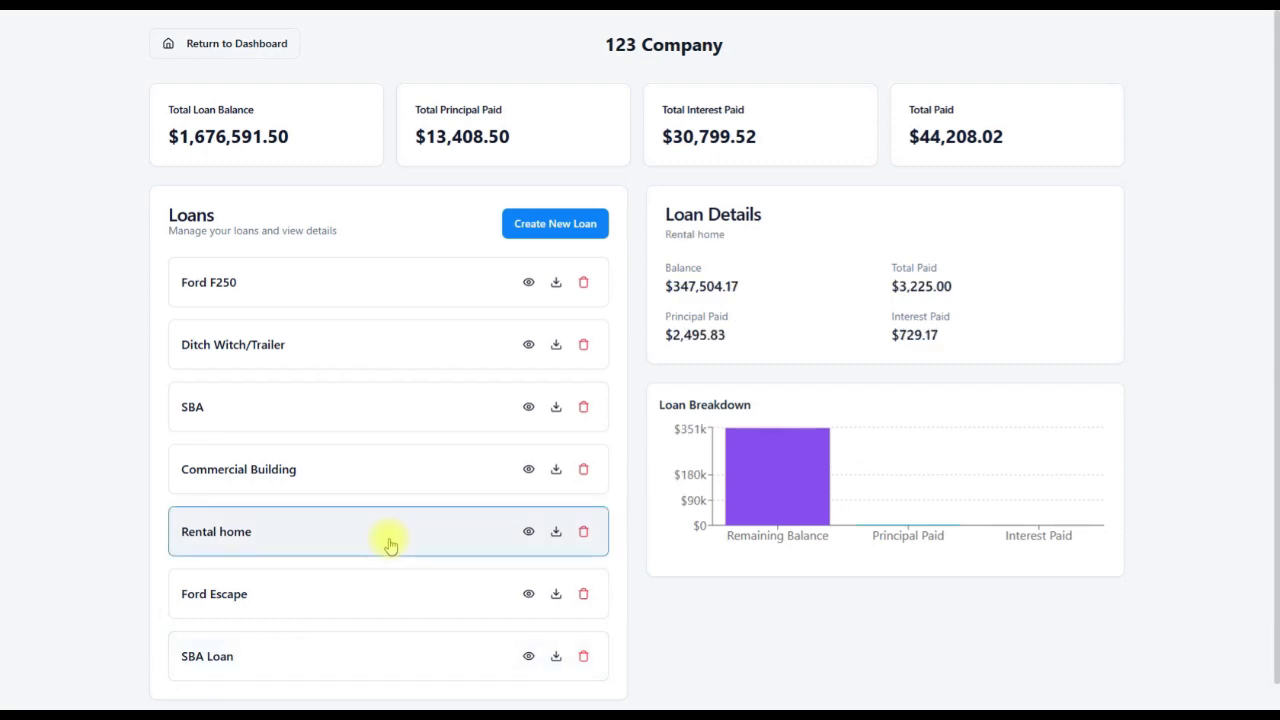
left_click(528, 531)
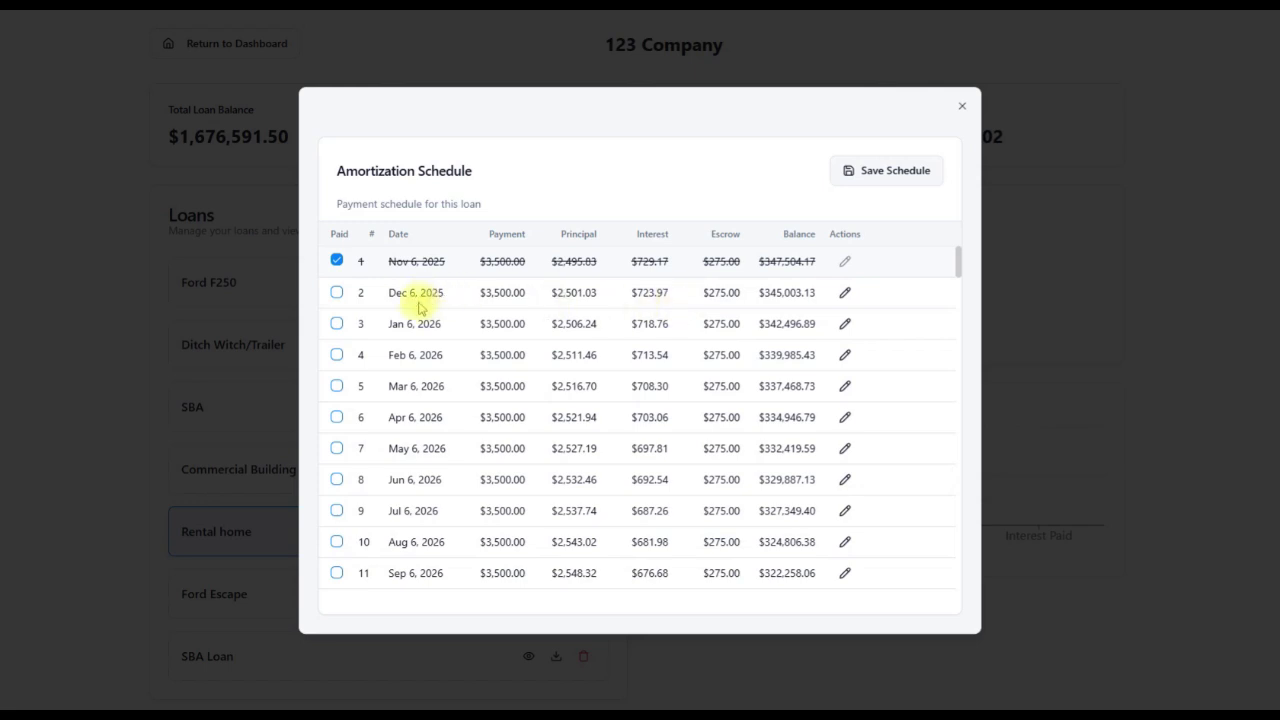
left_click(846, 296)
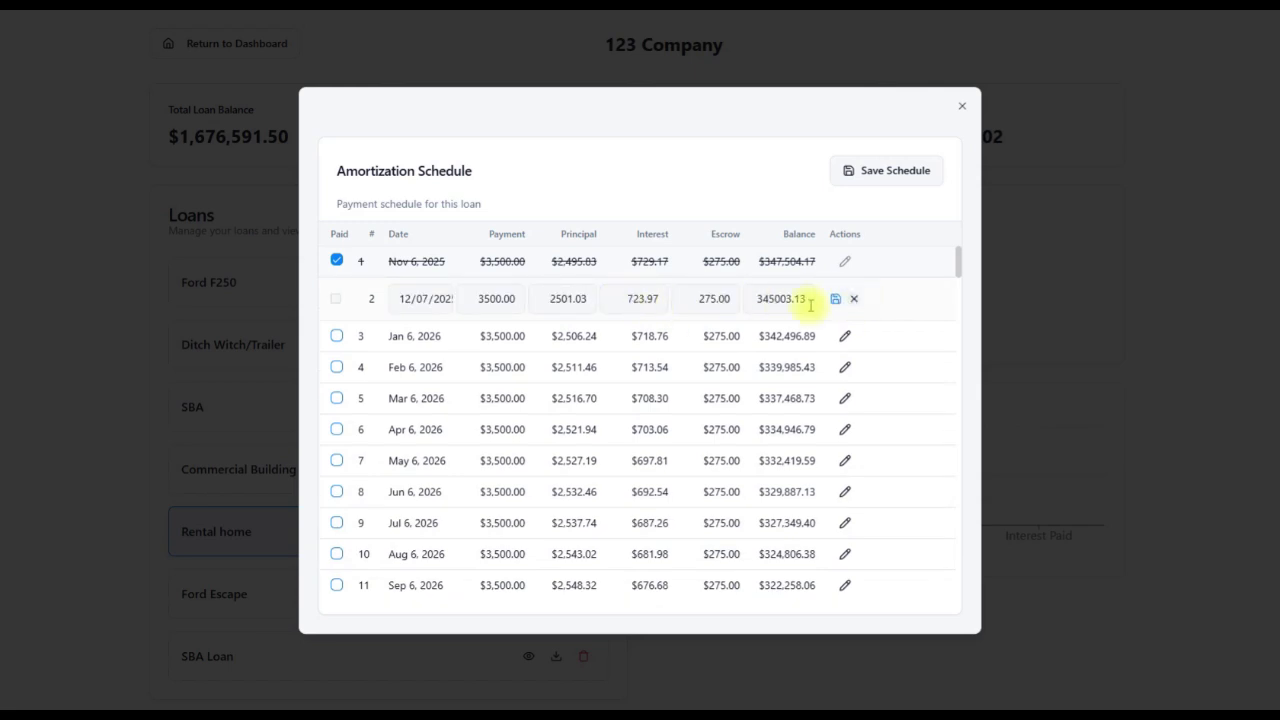
double_click(706, 298)
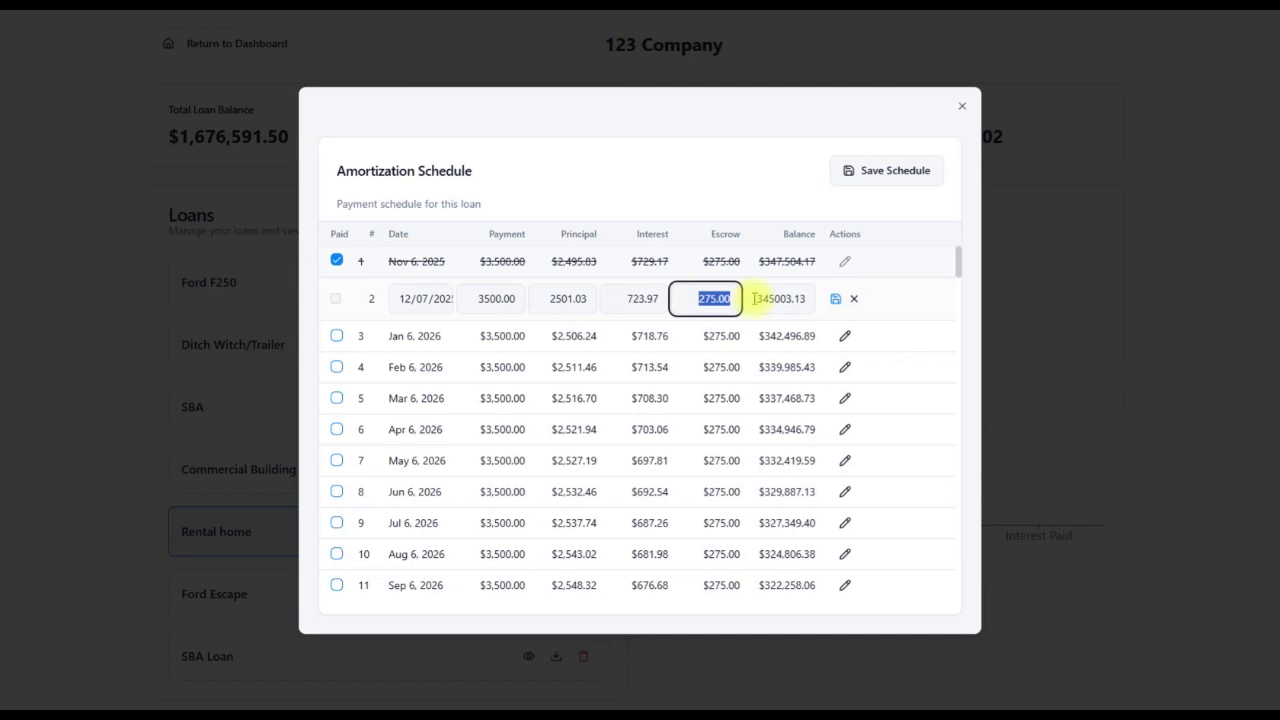
type("325")
left_click(838, 298)
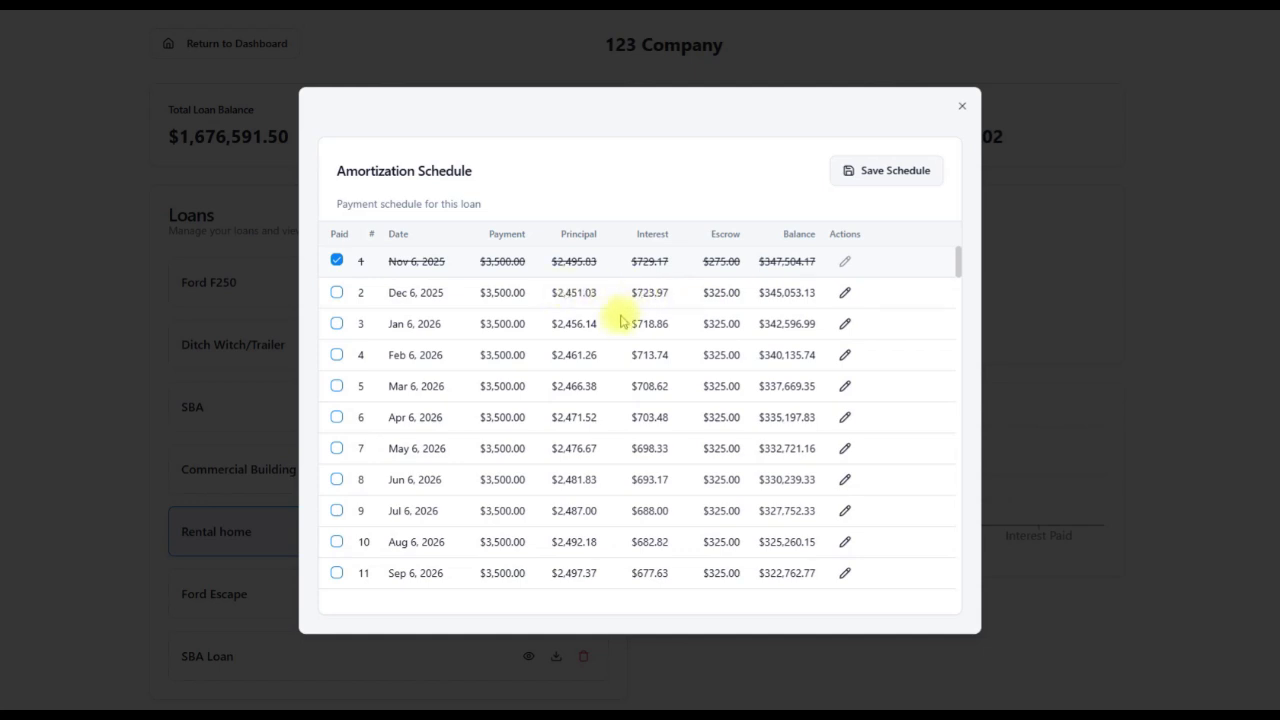
Mark payment 2 of the Rental home loan as paid, then save and close the schedule
left_click(337, 292)
left_click(884, 175)
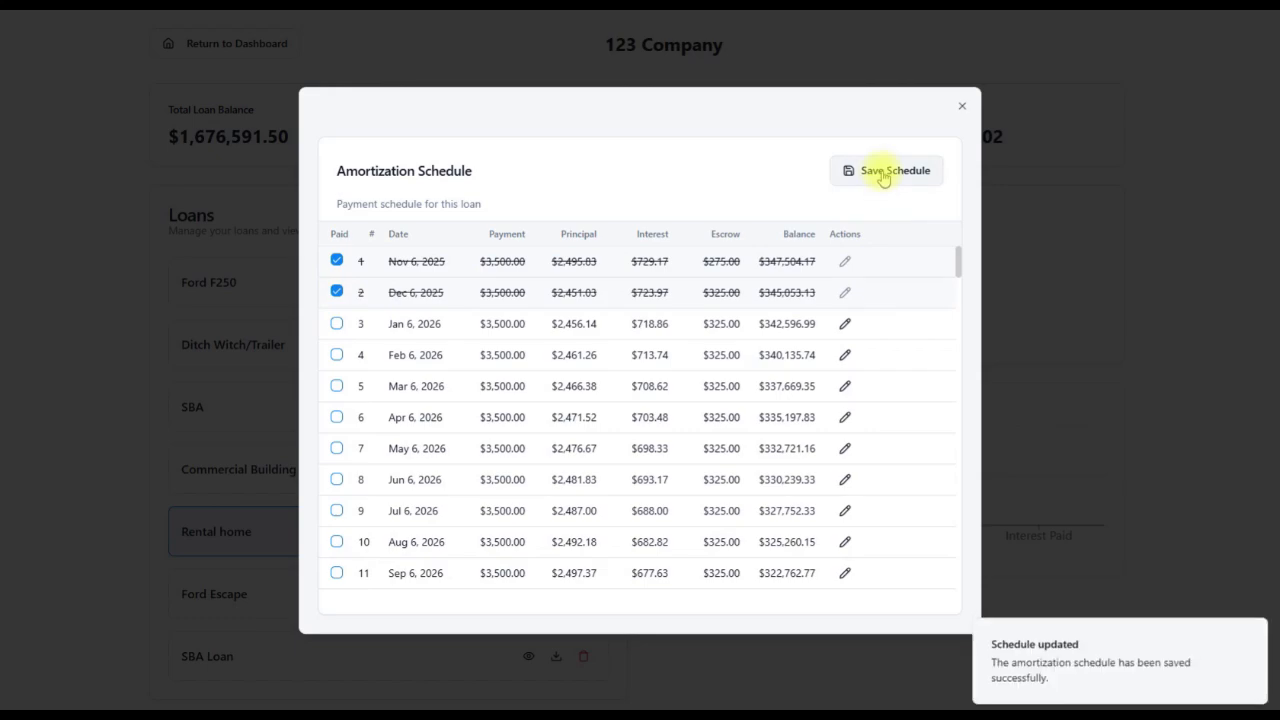
left_click(962, 106)
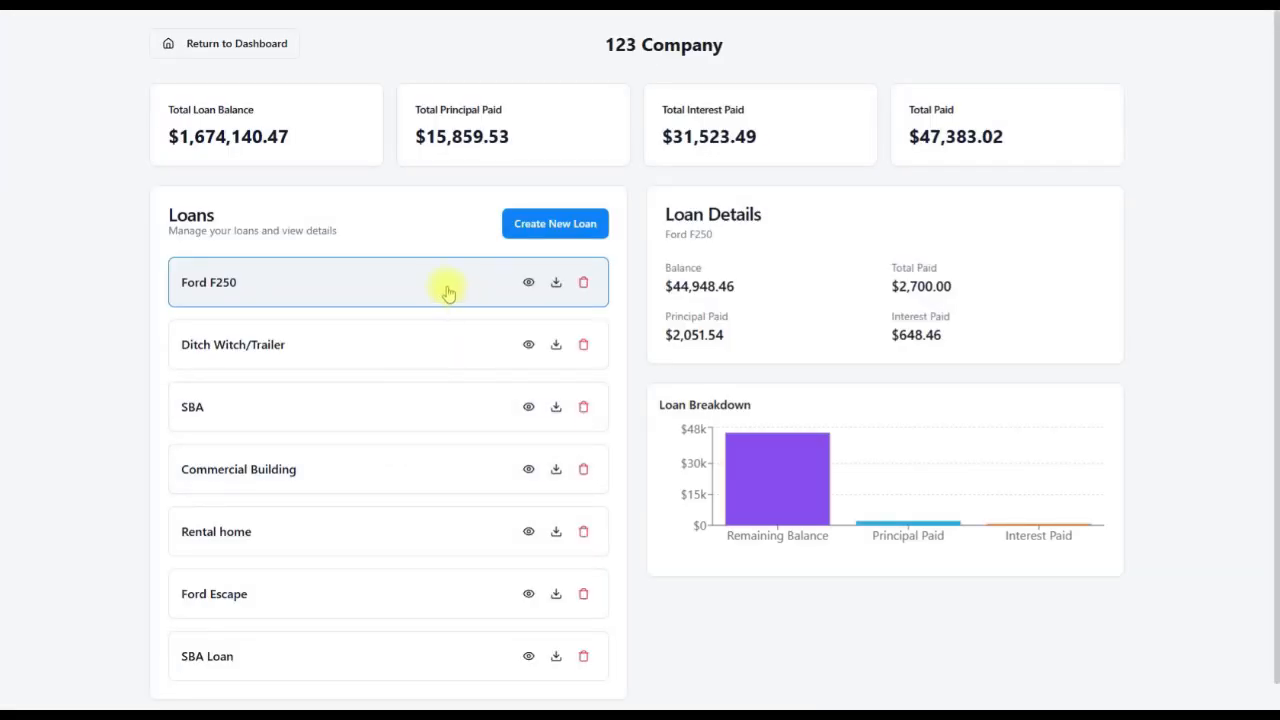
In the Ditch Witch/Trailer loan's amortization schedule, set the payment amount of payment 17 to 500
left_click(524, 347)
scroll(548, 368, "down", 4)
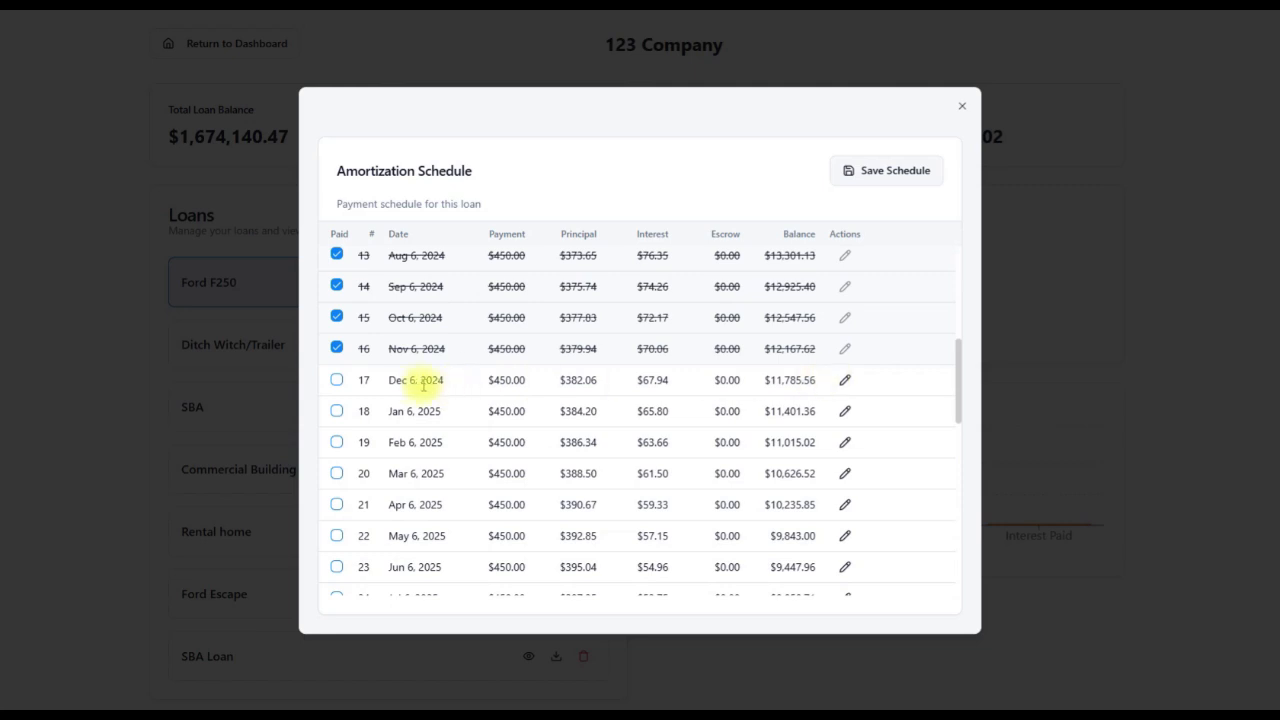
left_click(845, 384)
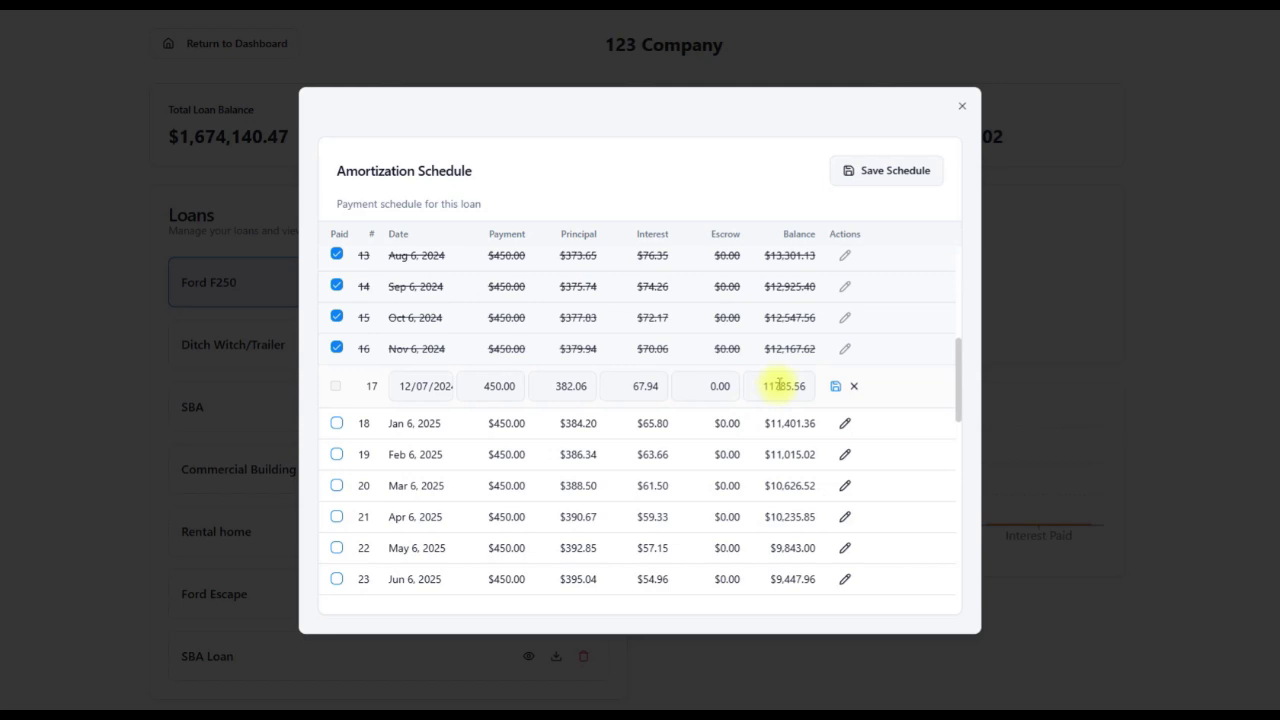
left_click(422, 387)
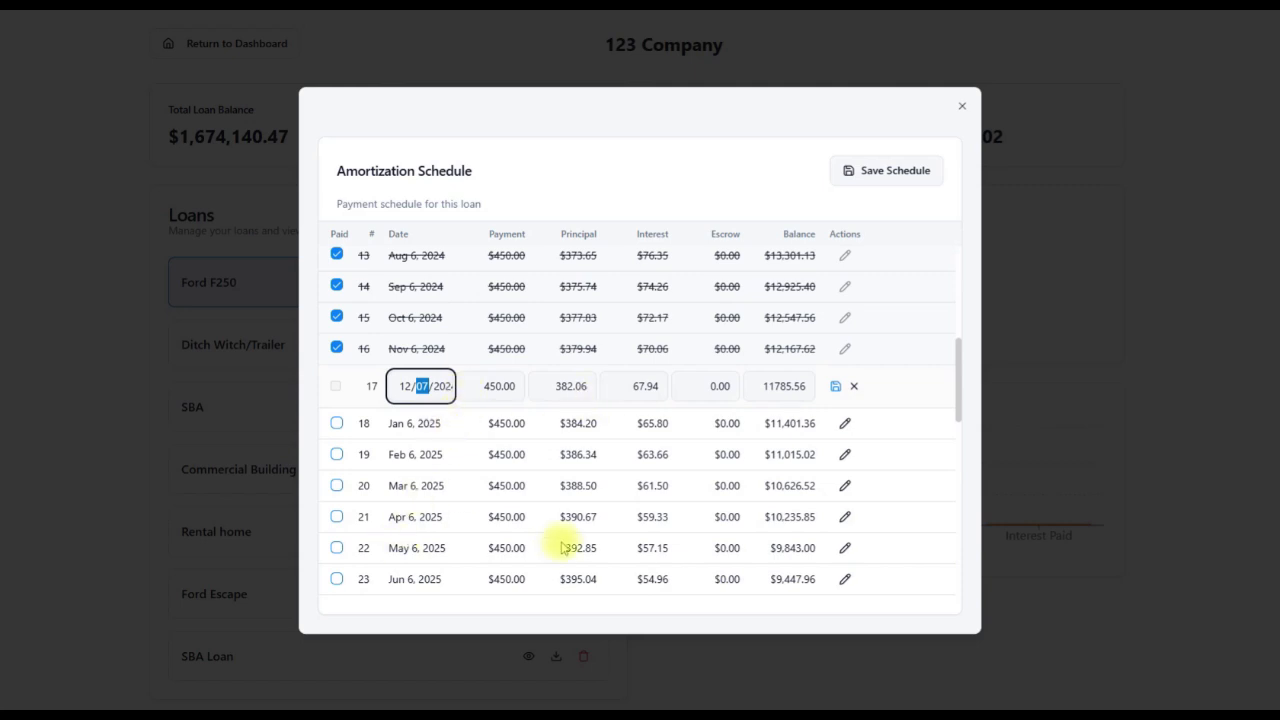
left_click(482, 386)
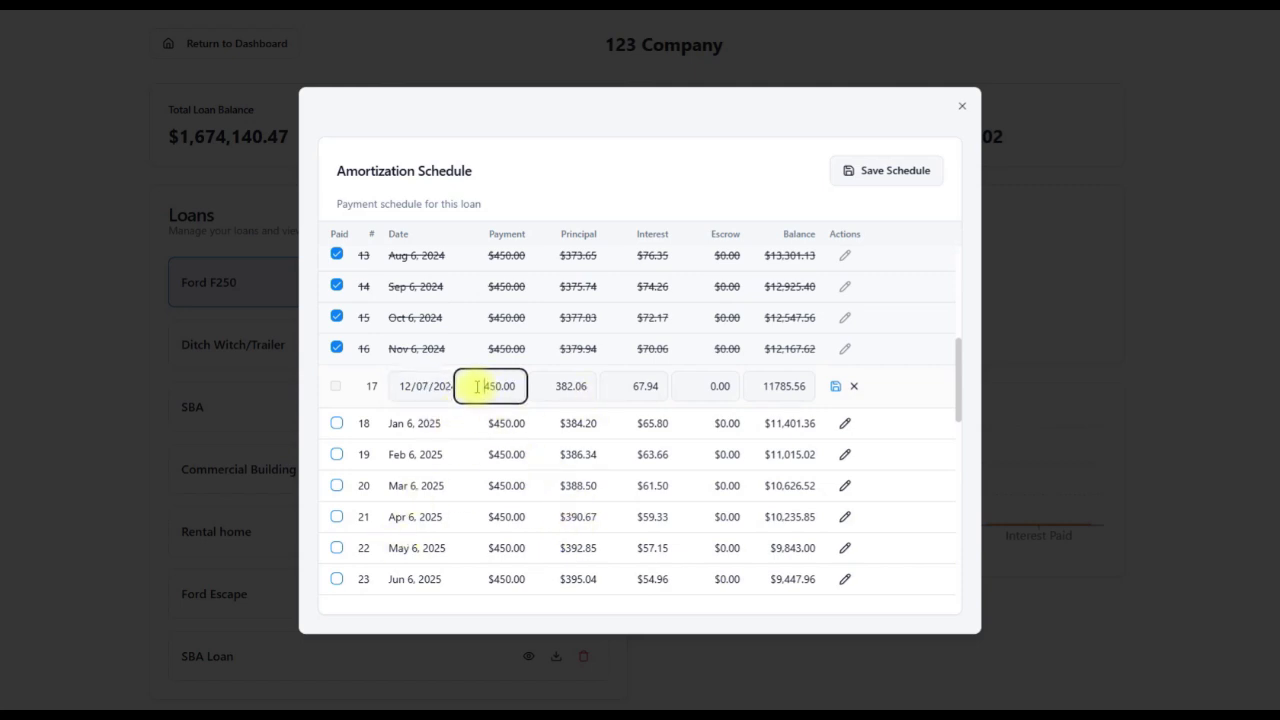
type("500")
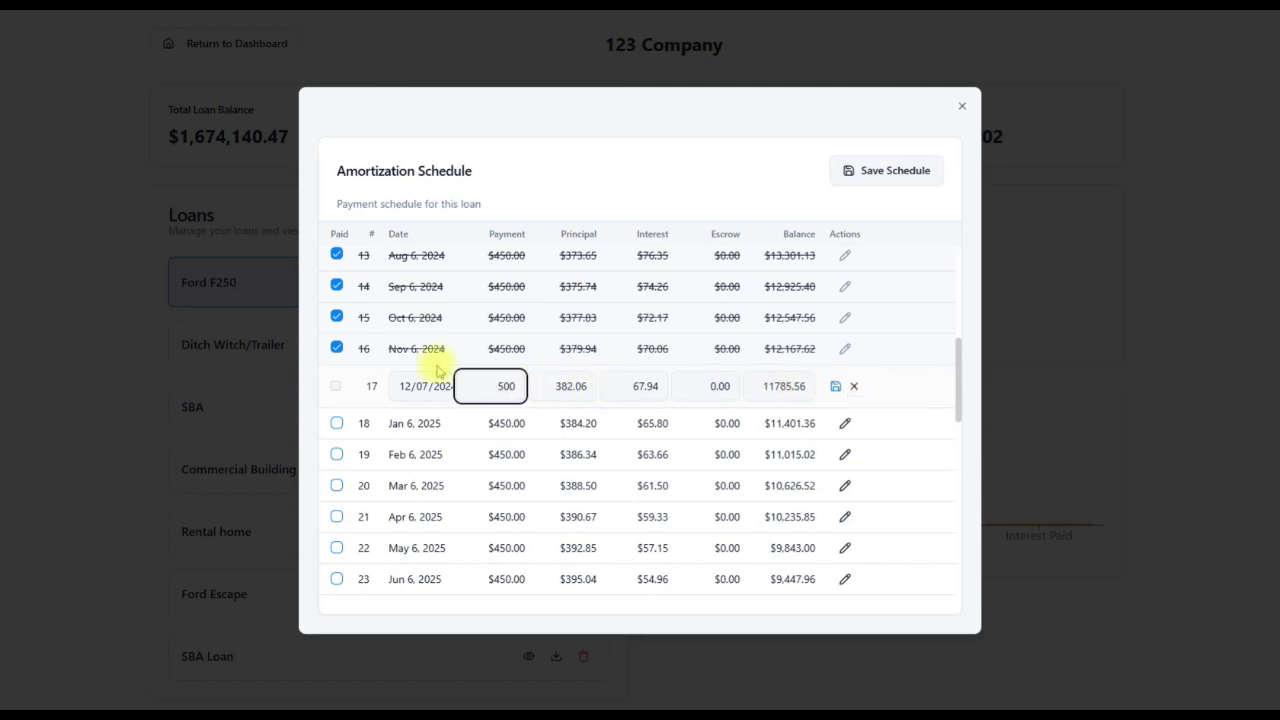
left_click(836, 387)
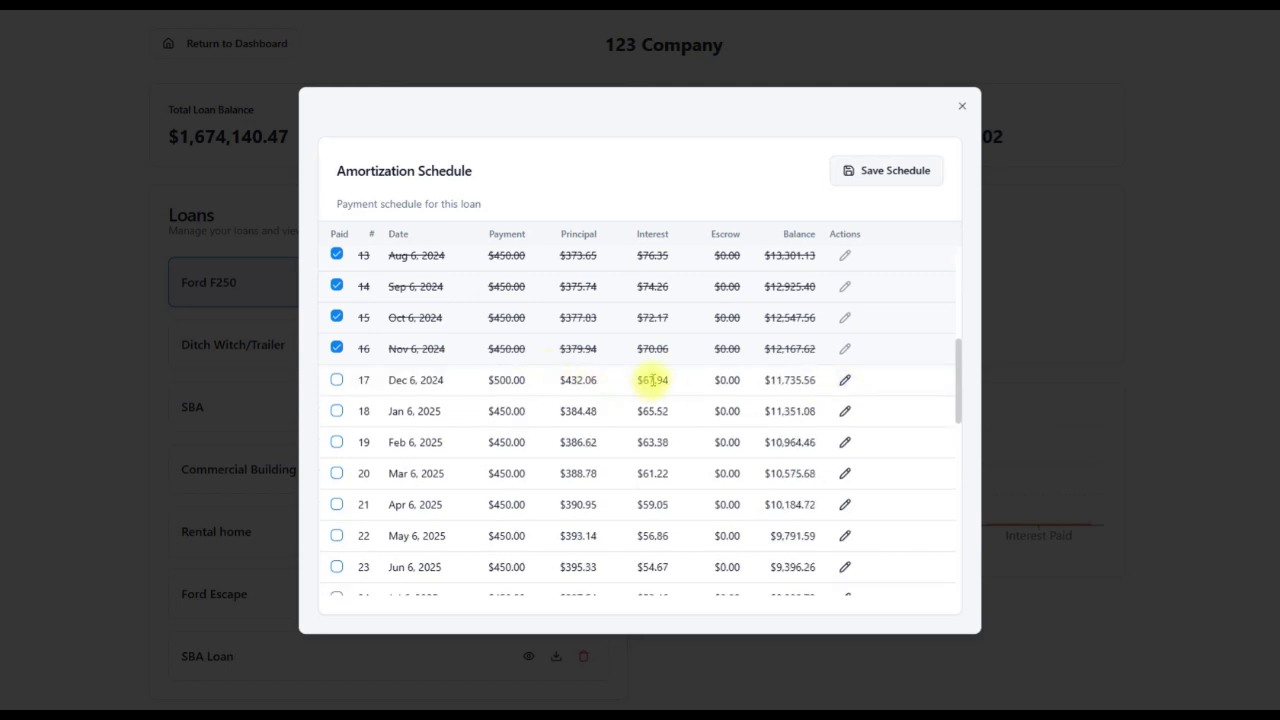
Set the payment amount of payment 17 back to 450
left_click(845, 380)
left_click(507, 385)
double_click(507, 385)
type("450")
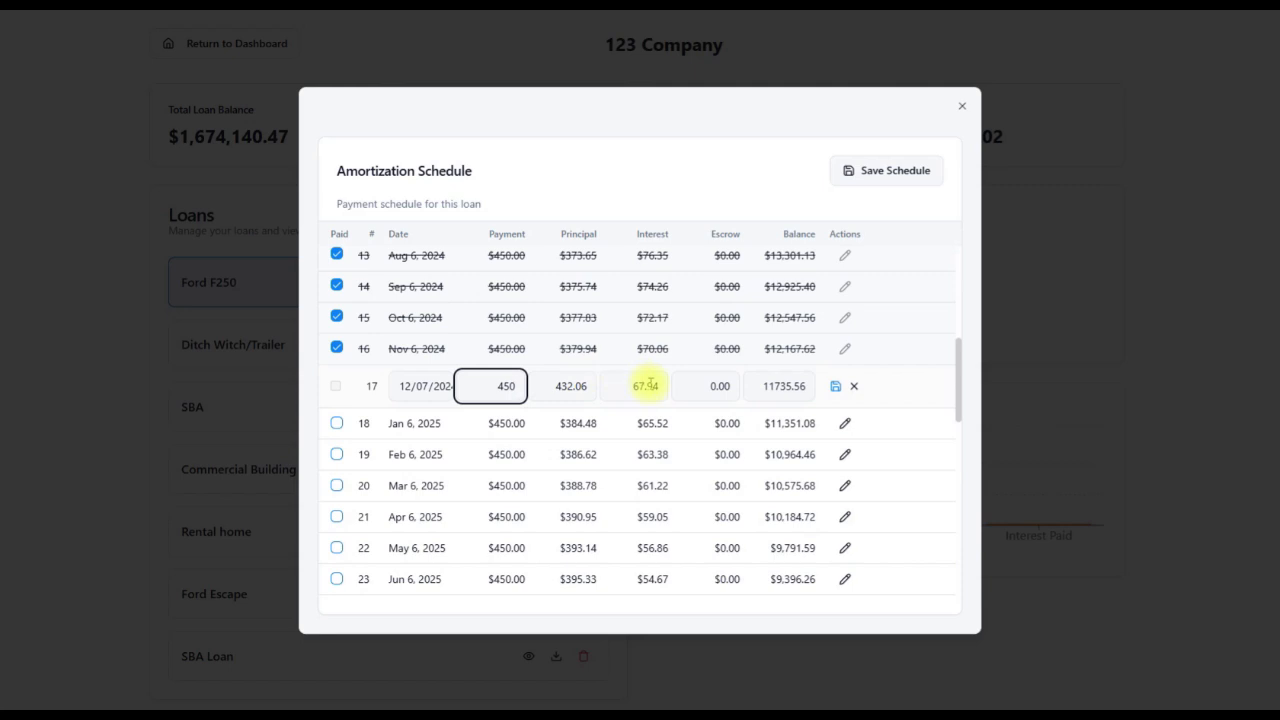
left_click(835, 387)
Set the principal of payment 17 to 400 in the Ditch Witch/Trailer schedule
left_click(845, 382)
double_click(565, 386)
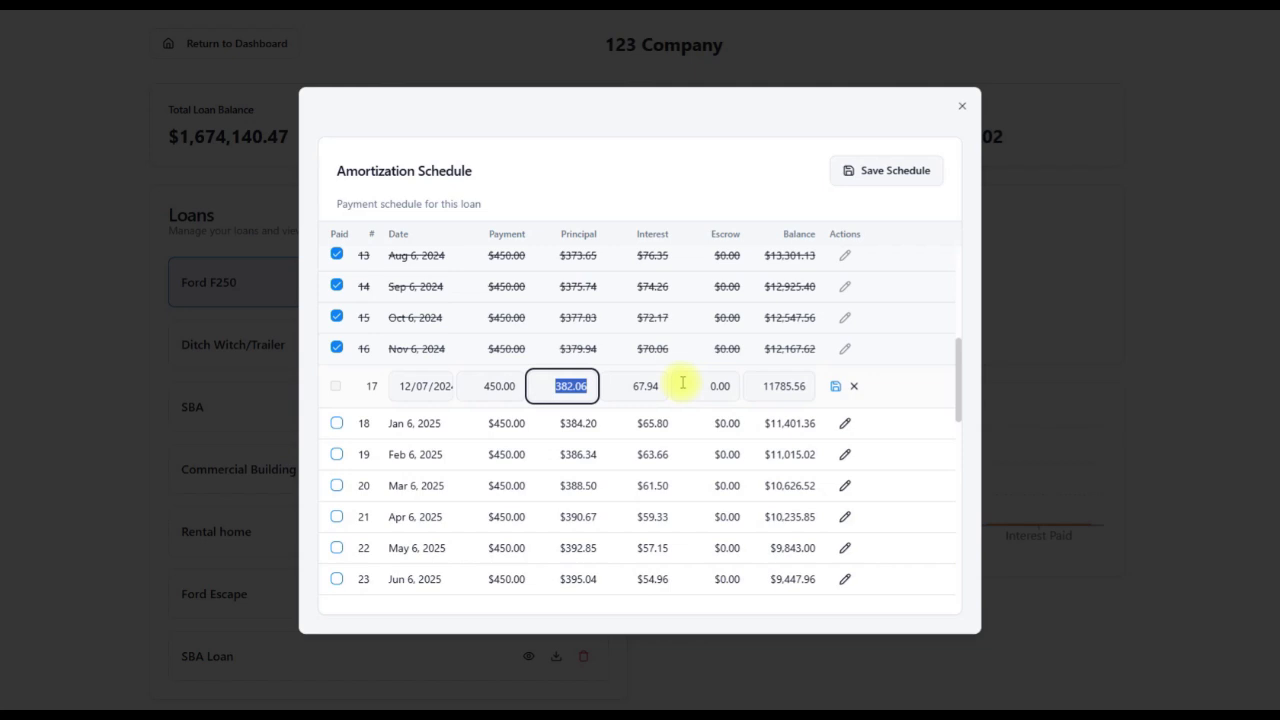
type("400")
left_click(835, 386)
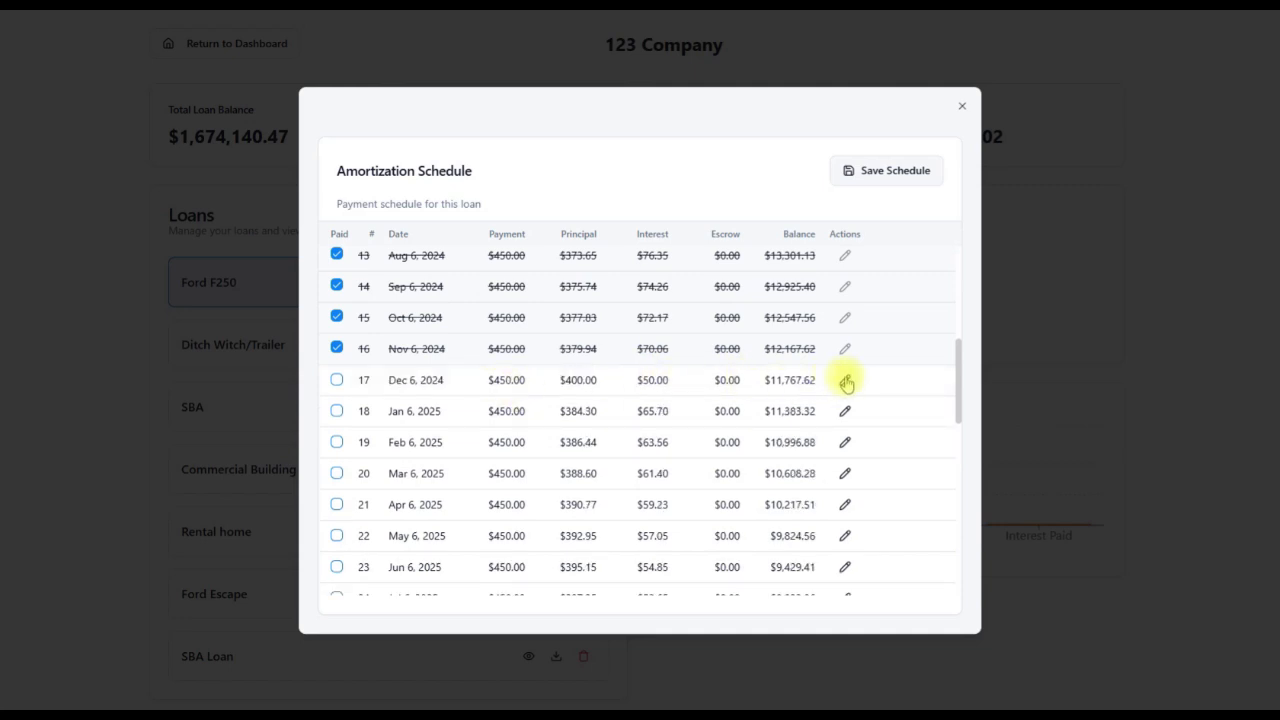
Try to set the balance of payment 17 directly to 12000
left_click(844, 386)
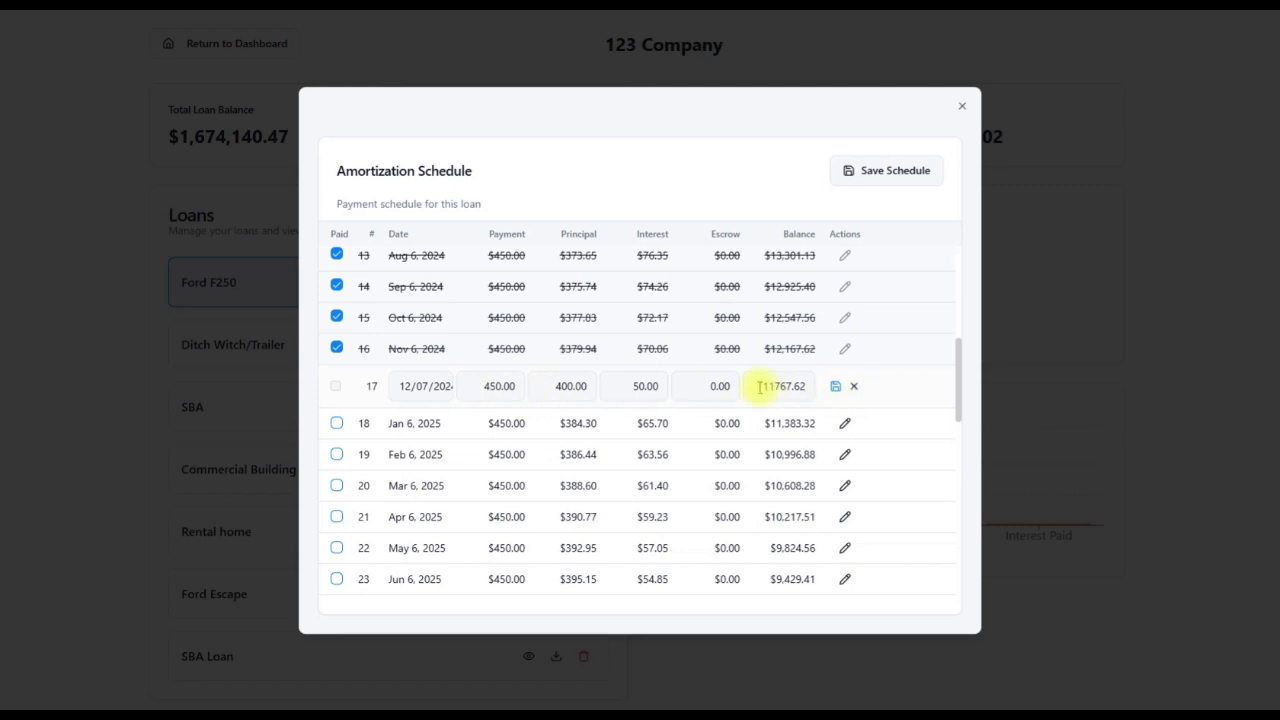
left_click_drag(760, 386, 834, 391)
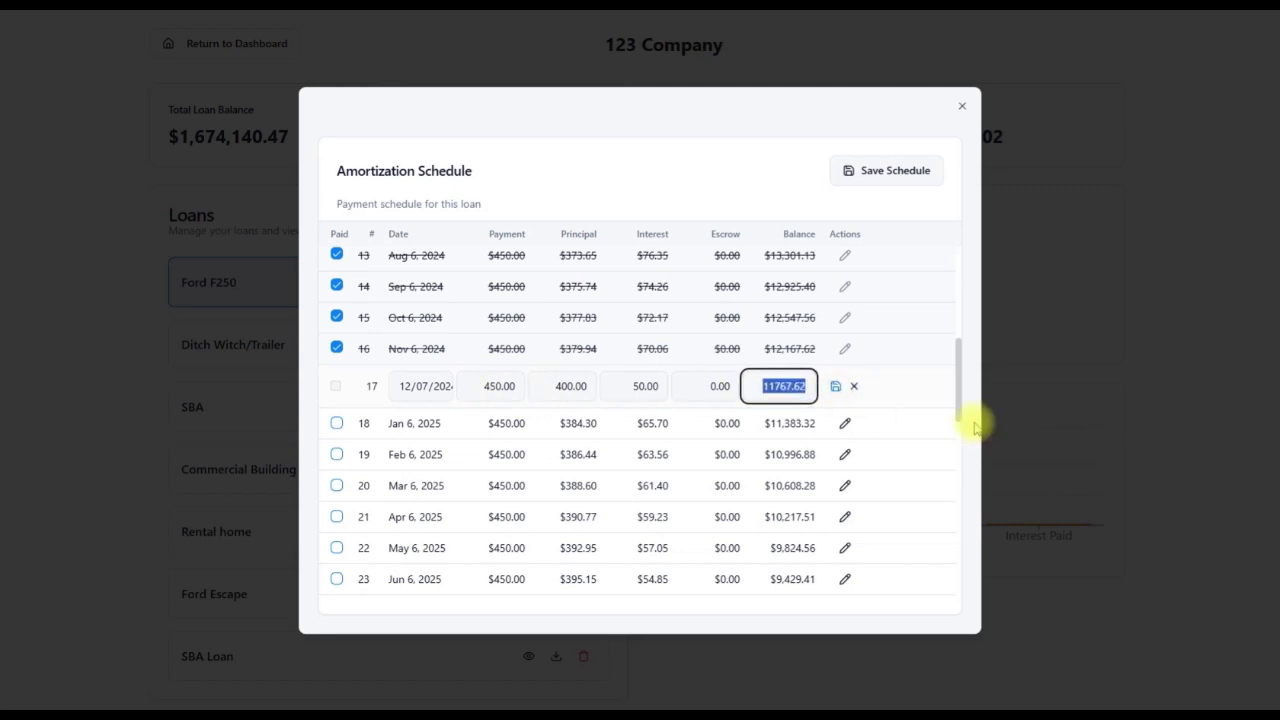
type("12000")
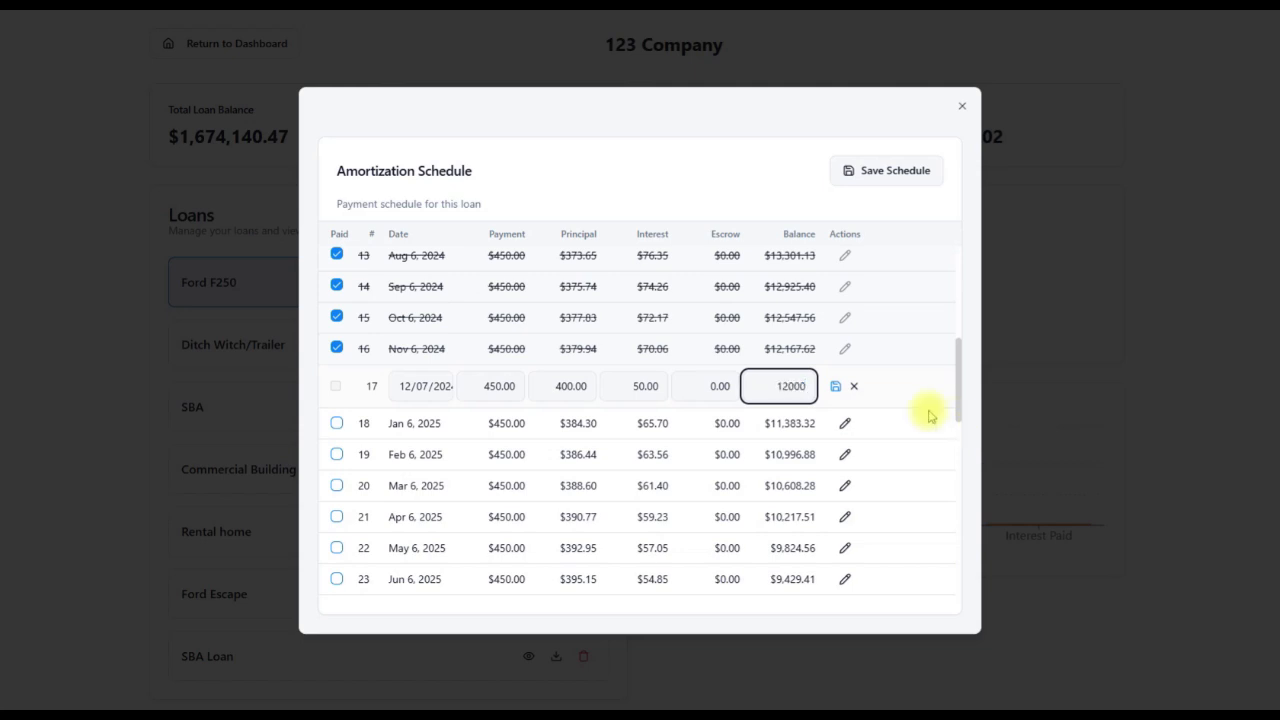
left_click(839, 387)
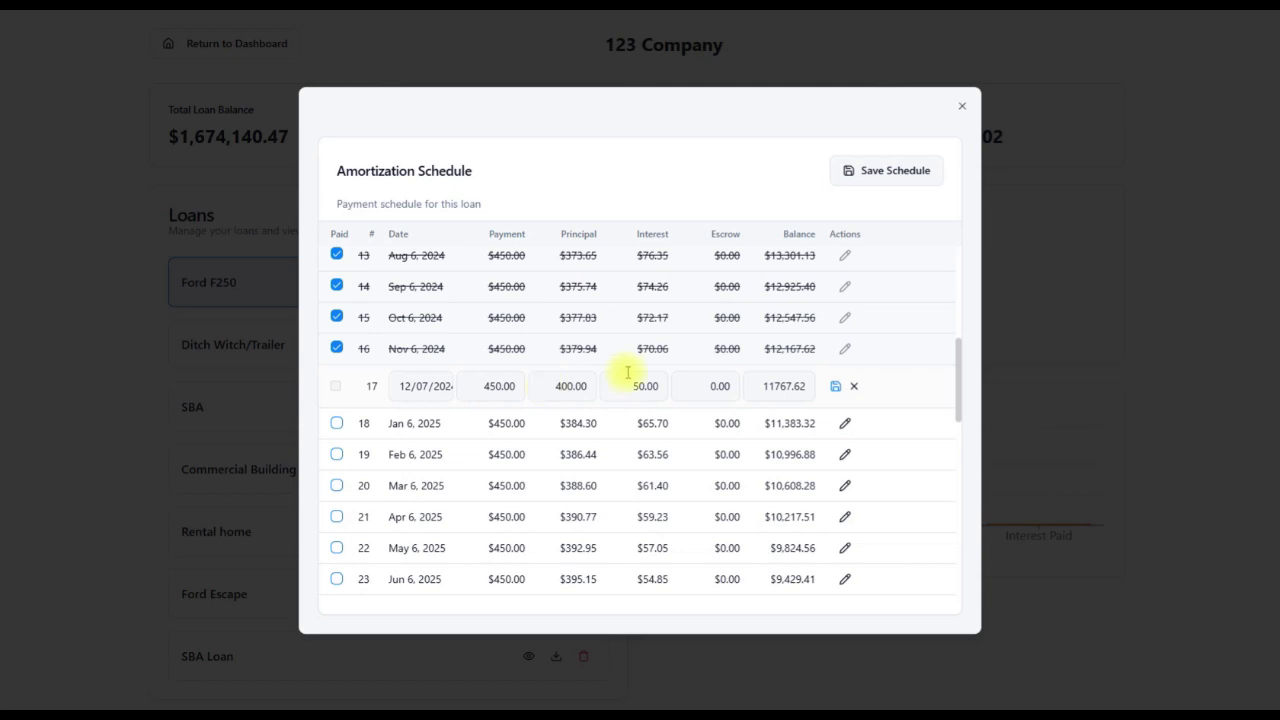
Set the principal of payment 17 to 167.62 in the Ditch Witch/Trailer schedule
left_click(562, 385)
type("167.62")
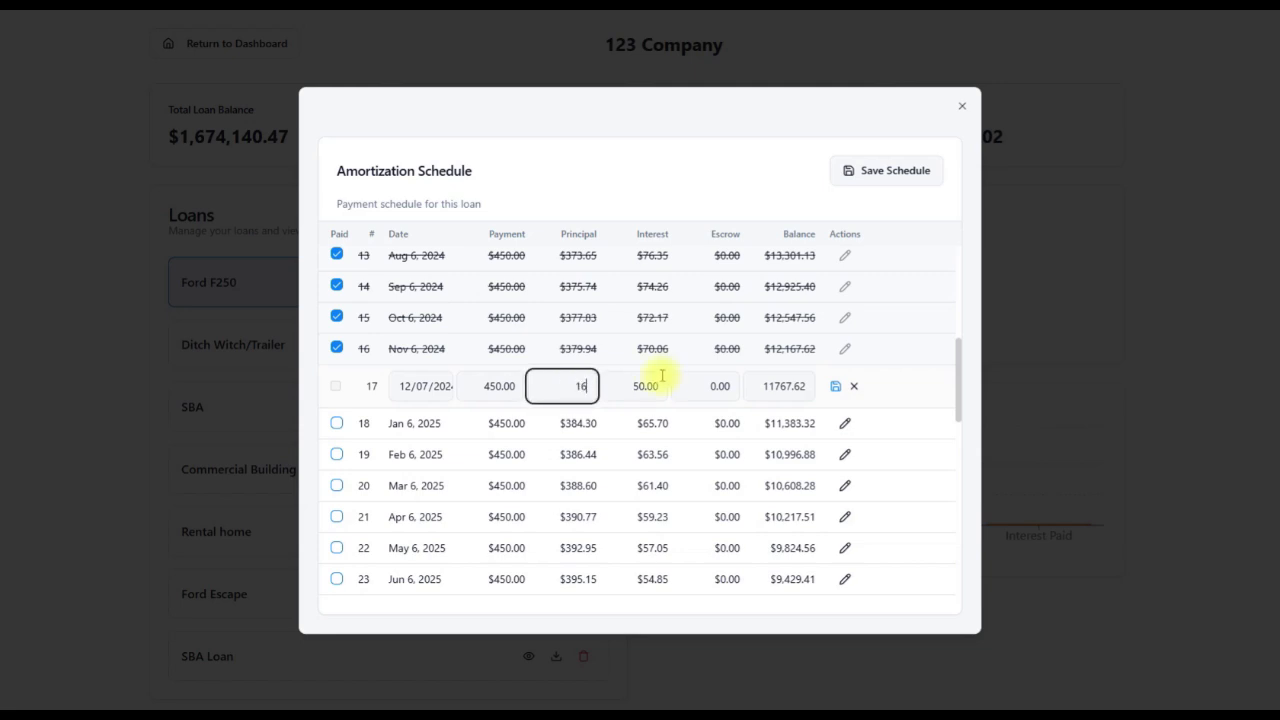
left_click(835, 386)
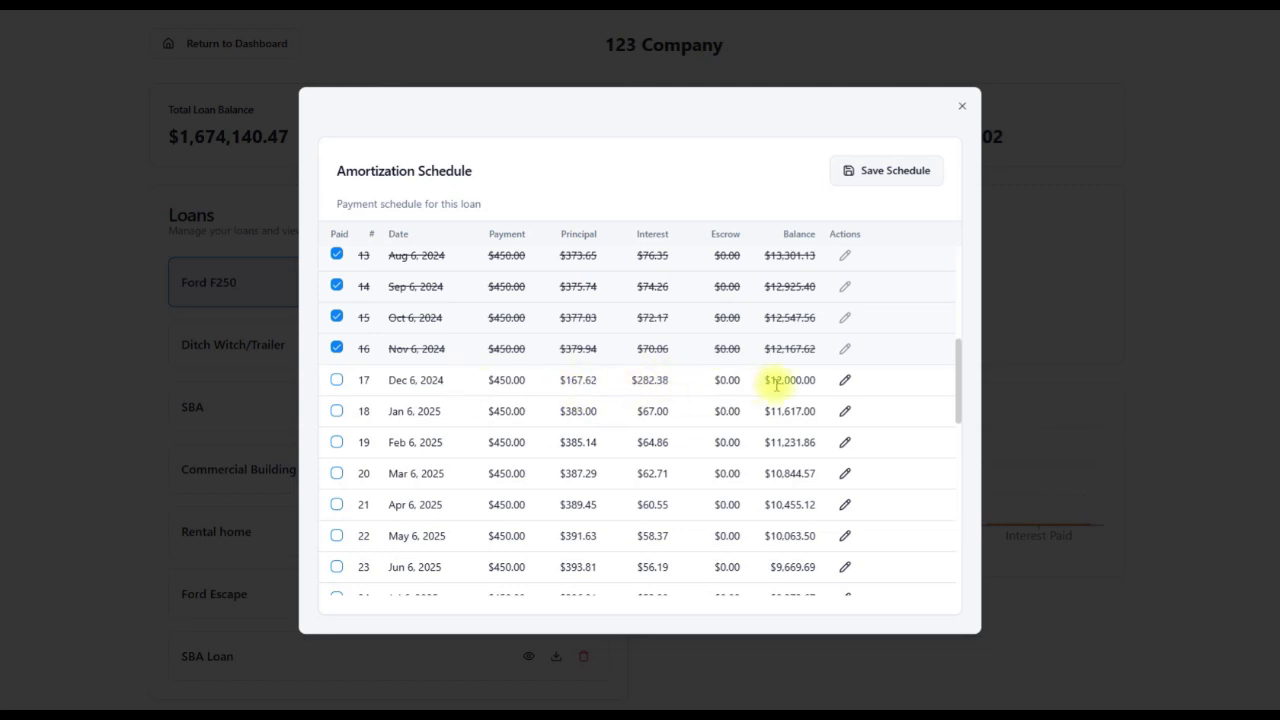
Mark payment 17 of the Ditch Witch/Trailer loan as paid, then save and close the schedule
left_click(336, 380)
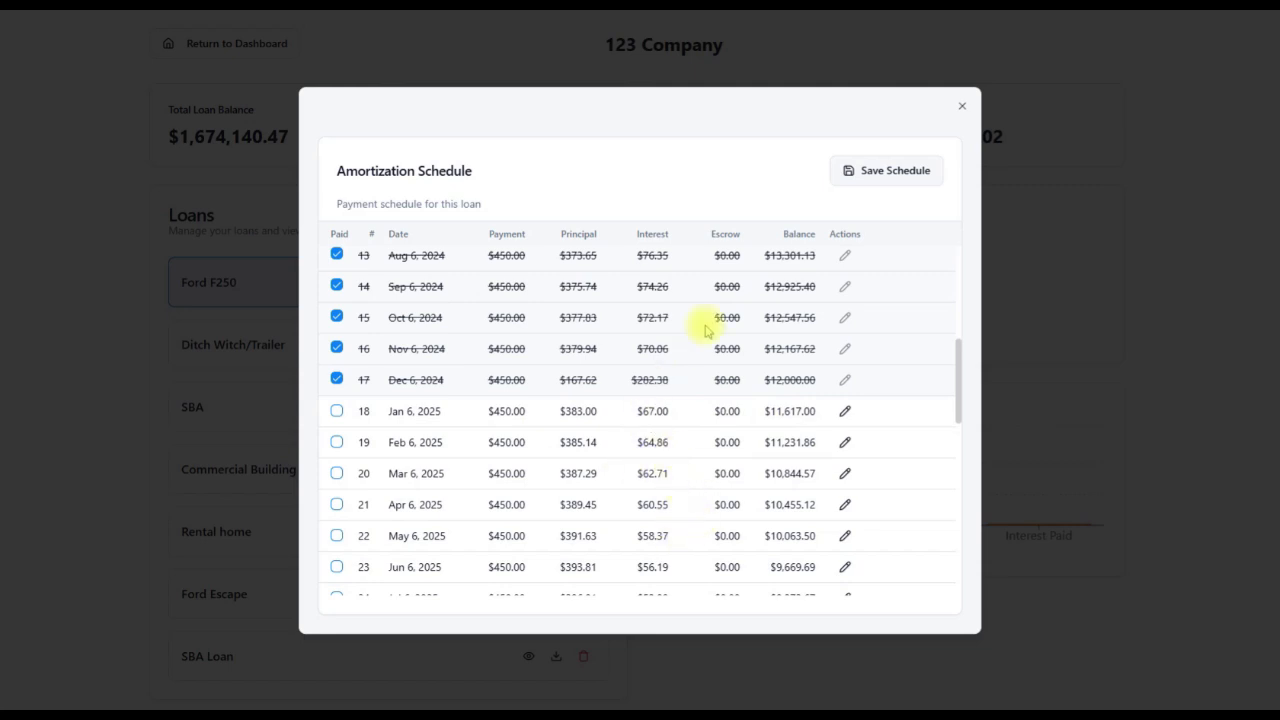
left_click(886, 171)
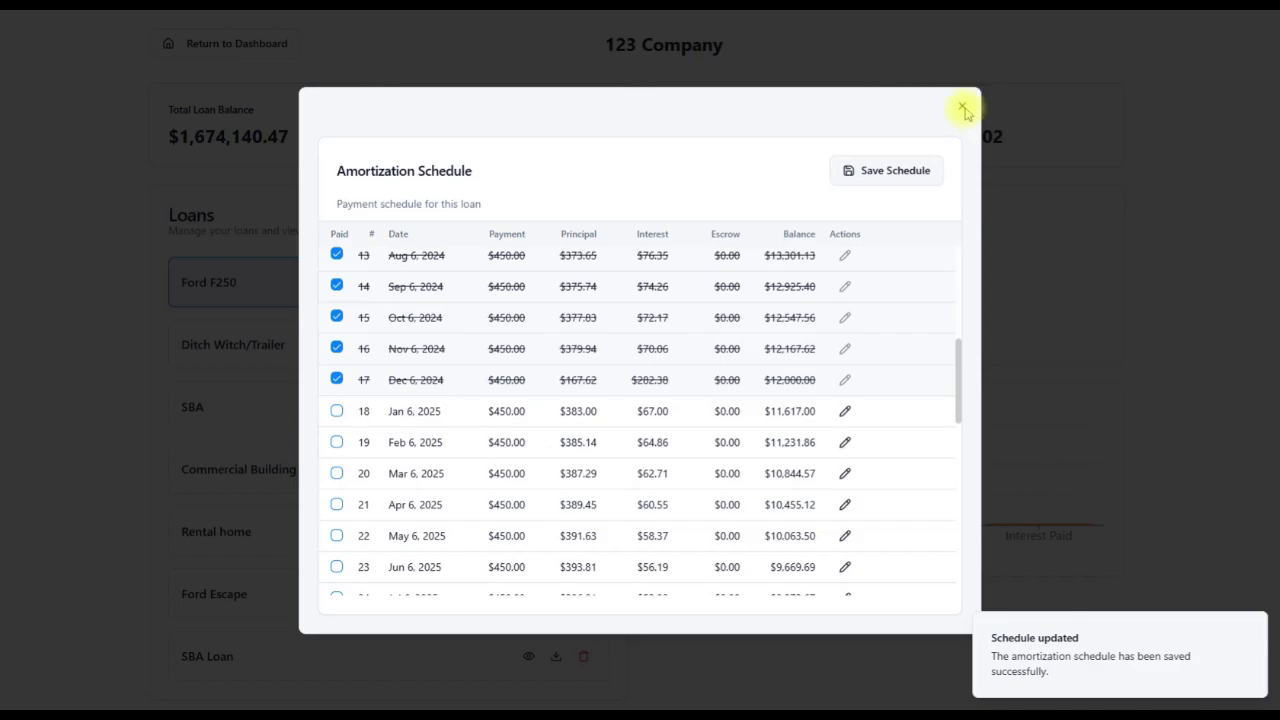
left_click(961, 107)
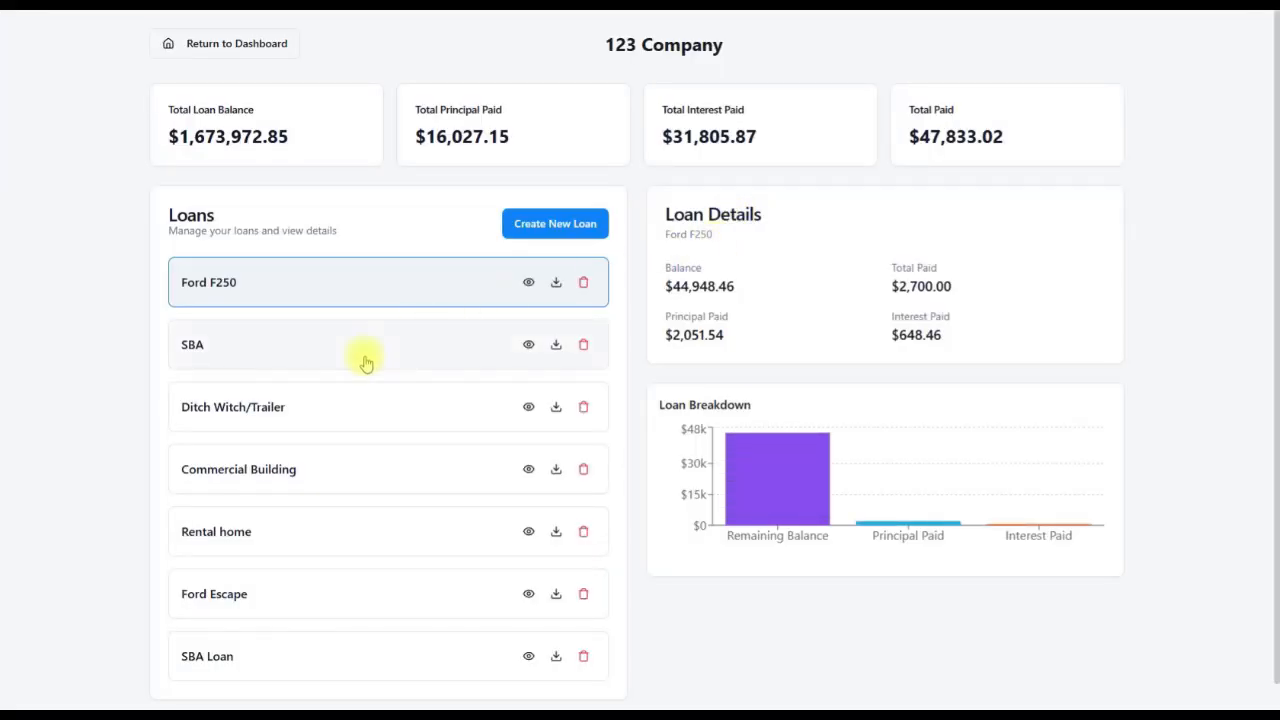
Review the loan details of Commercial Building, Rental home, Ford Escape and SBA Loan
scroll(396, 349, "down", 1)
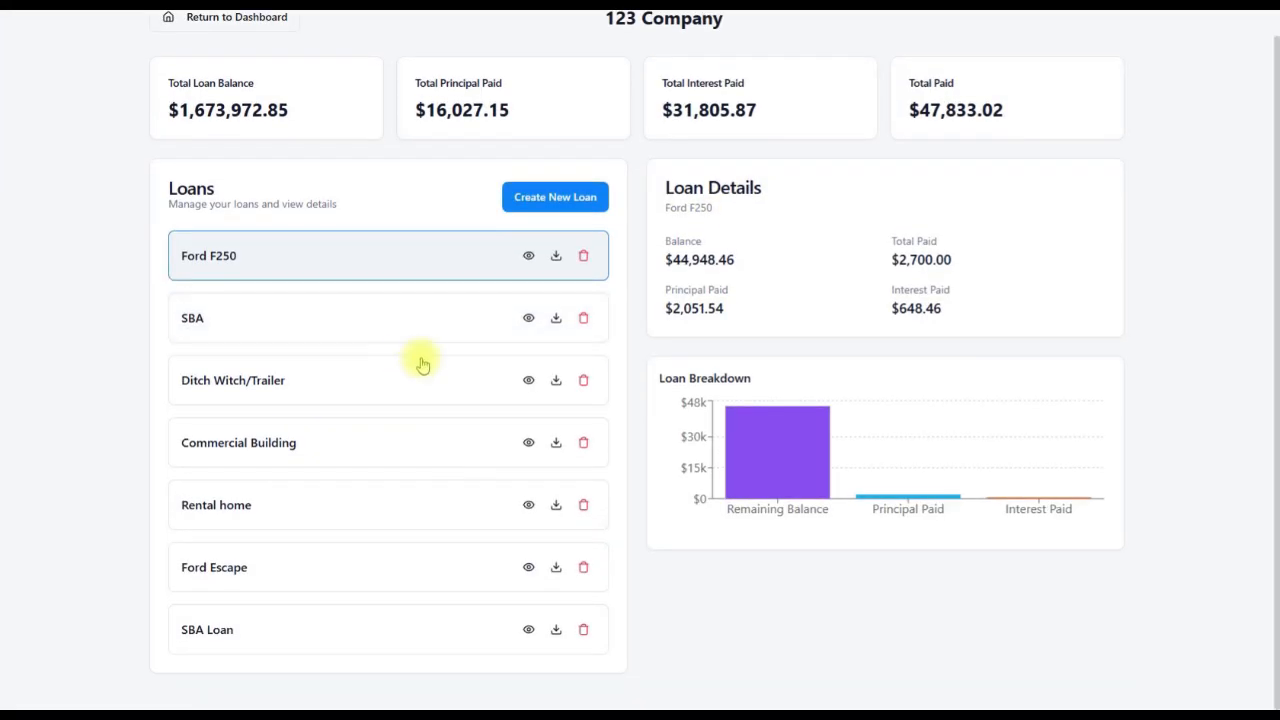
left_click(403, 446)
left_click(384, 518)
left_click(371, 577)
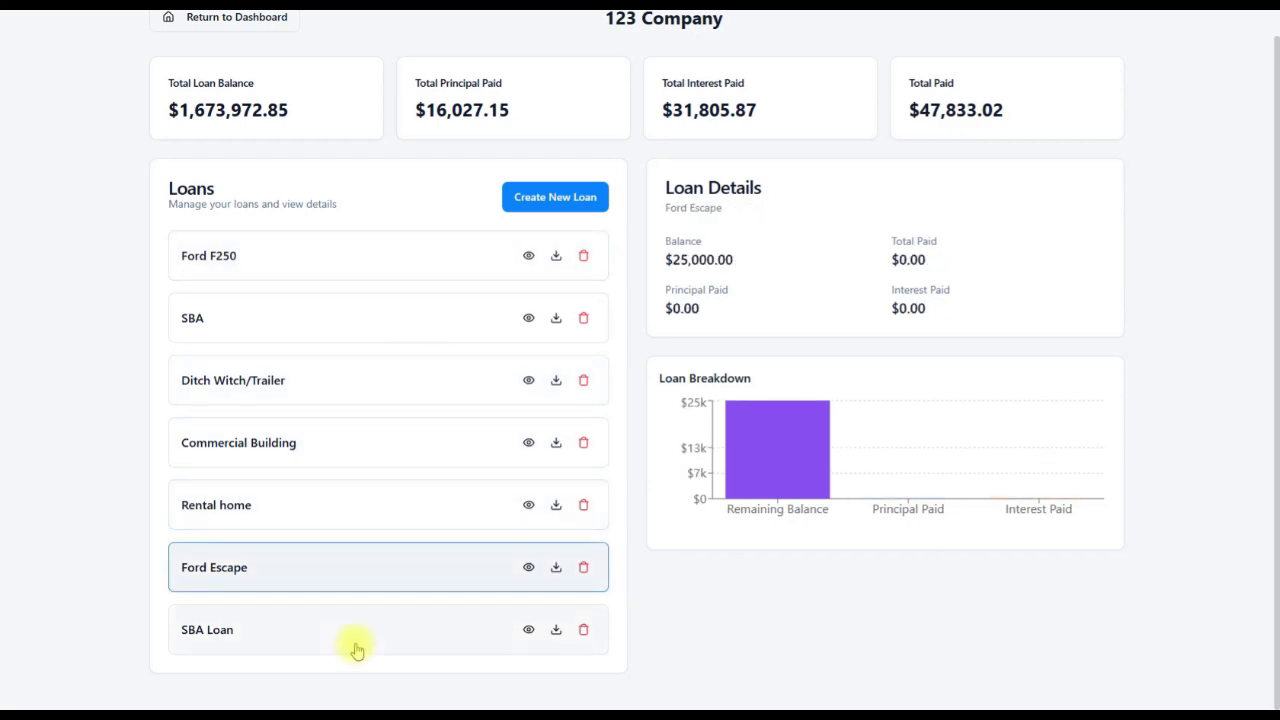
left_click(357, 640)
View the Ford F250 loan's amortization schedule and close it
left_click(521, 258)
left_click(525, 258)
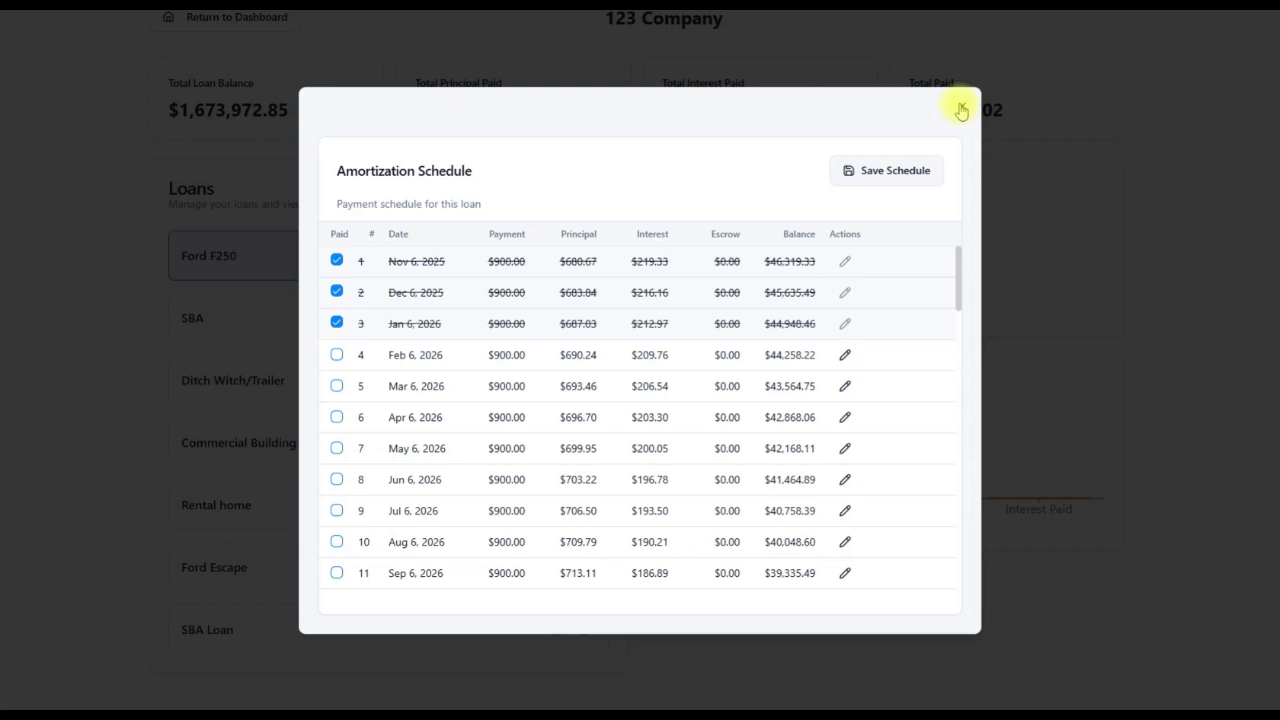
left_click(961, 110)
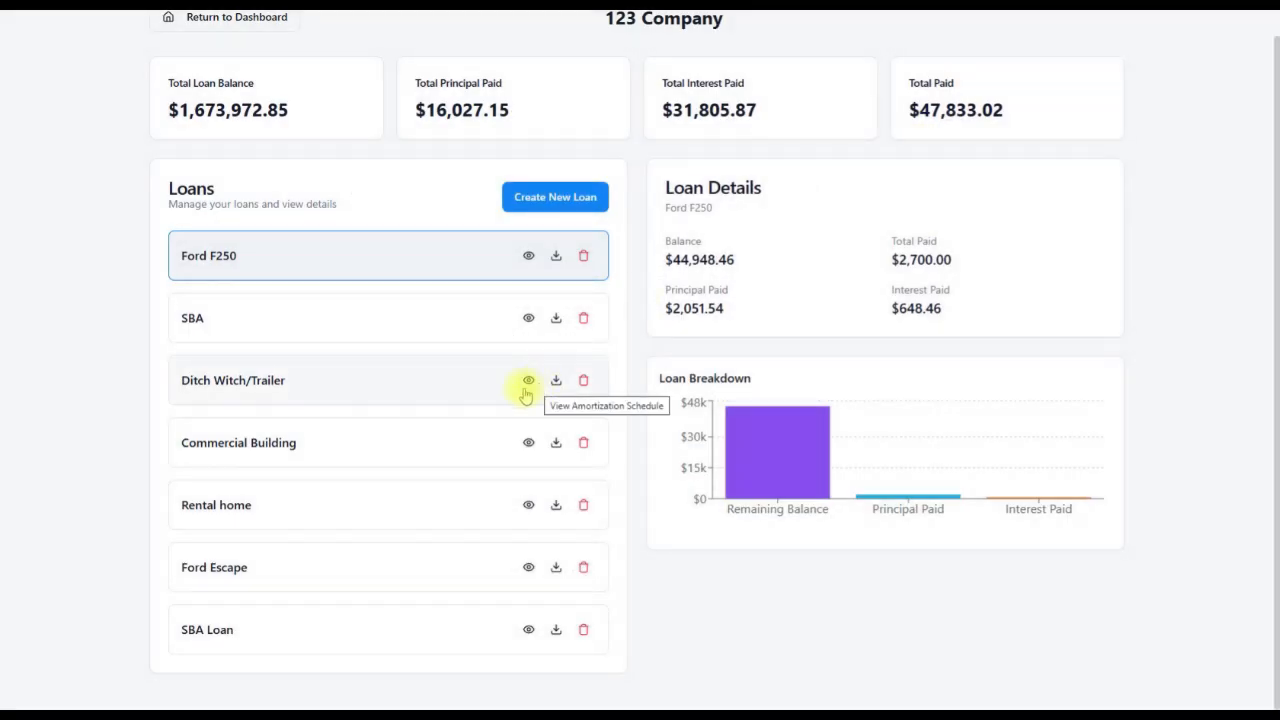
Look through all the loans in the list one by one, comparing their loan details and breakdown charts, ending on SBA Loan
left_click(457, 320)
left_click(405, 382)
left_click(395, 452)
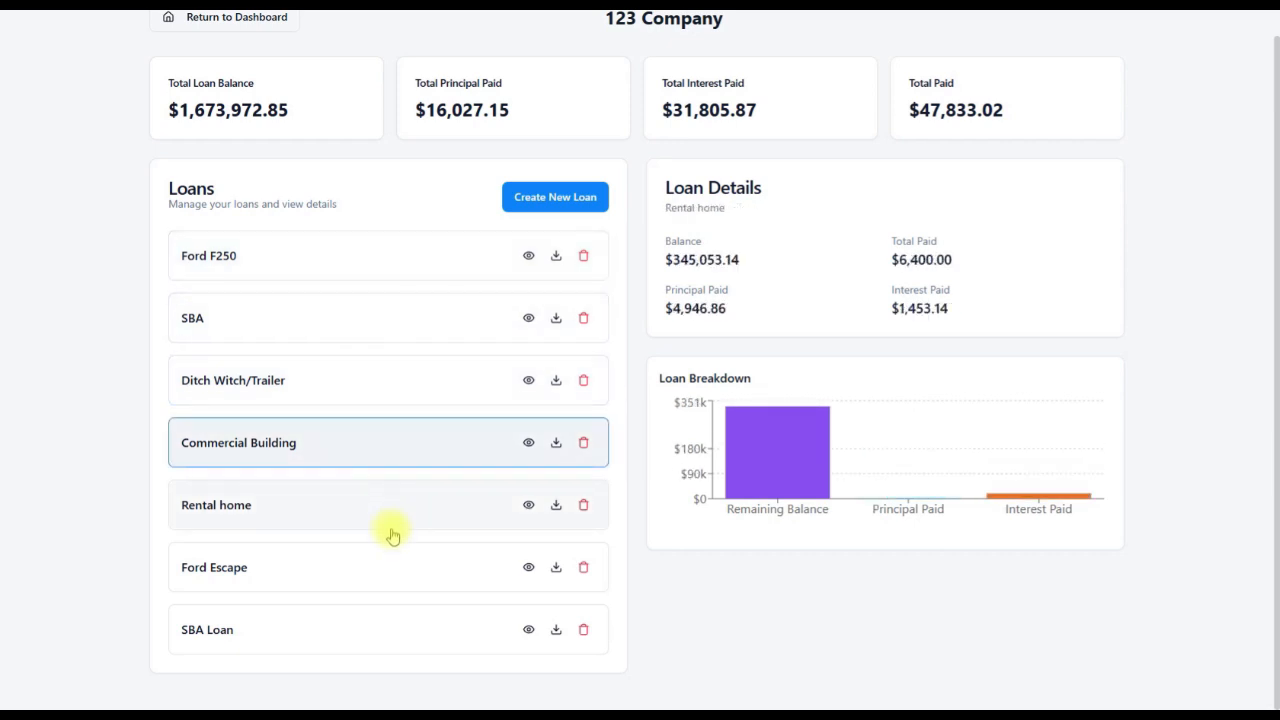
left_click(382, 567)
left_click(374, 623)
left_click(376, 570)
left_click(387, 510)
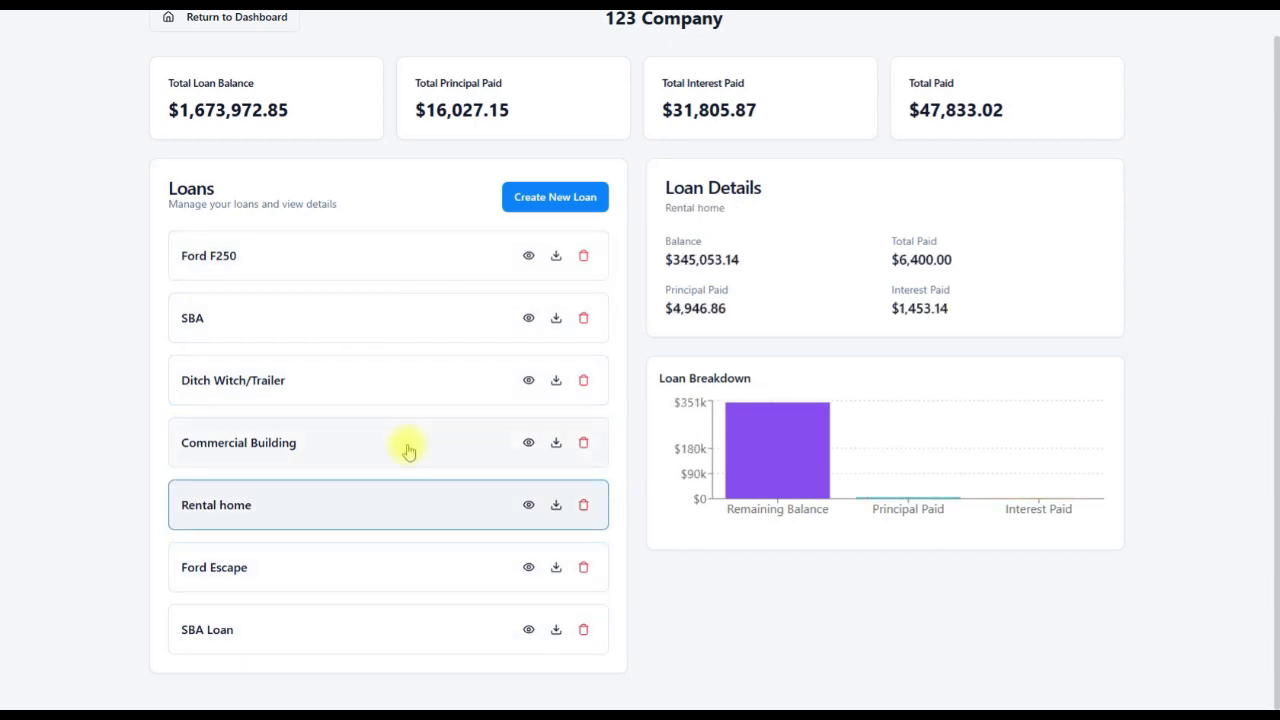
left_click(409, 447)
left_click(409, 378)
left_click(423, 325)
left_click(420, 262)
left_click(415, 318)
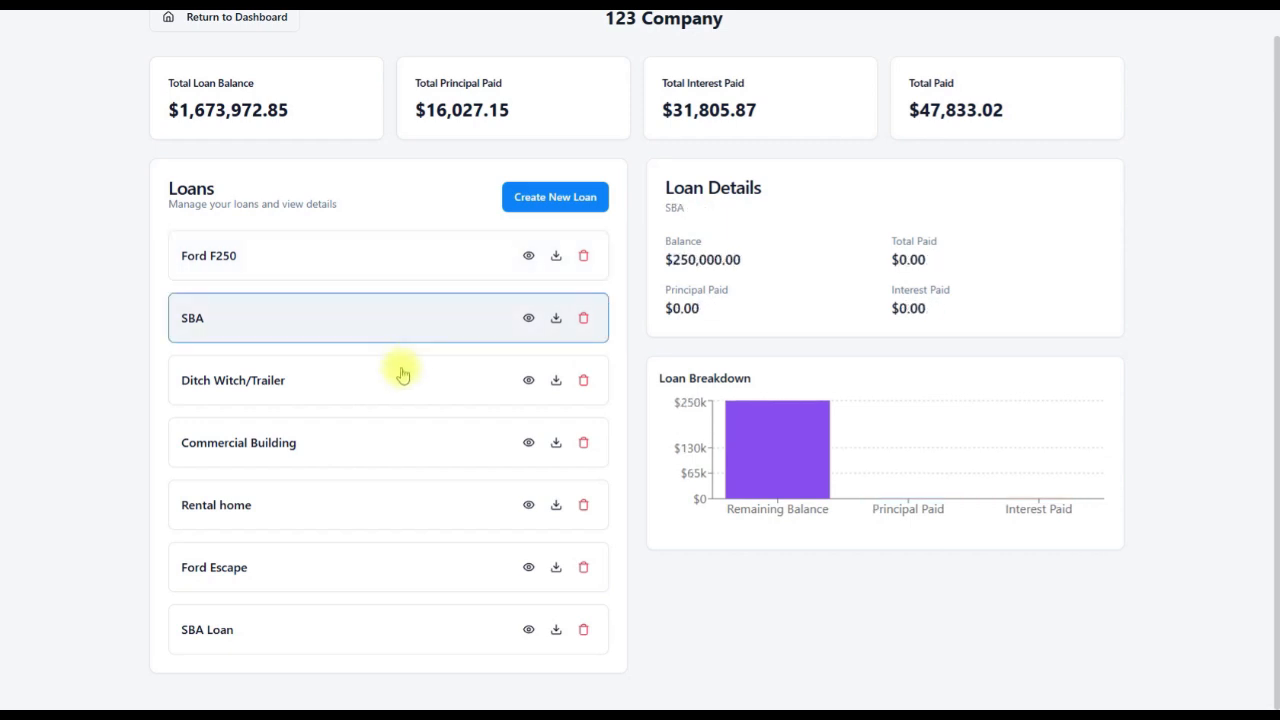
left_click(403, 378)
left_click(403, 446)
left_click(397, 505)
left_click(394, 629)
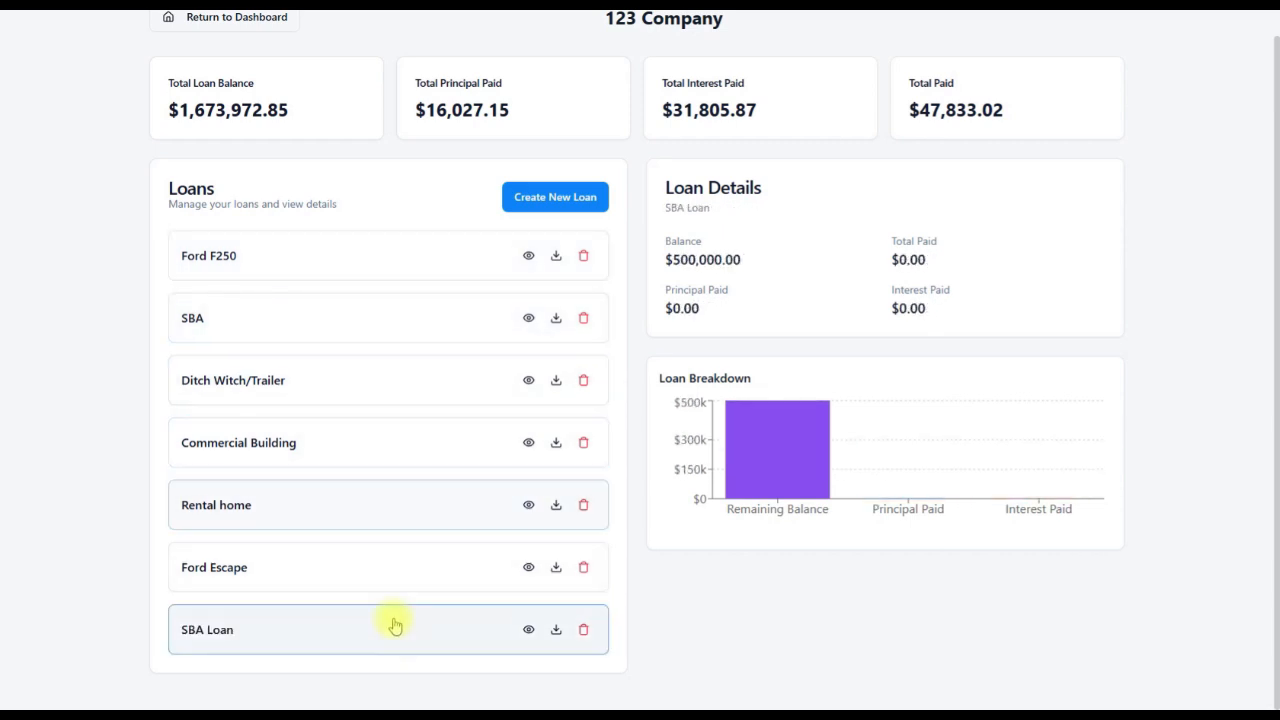
left_click(389, 570)
left_click(389, 506)
left_click(390, 445)
left_click(390, 390)
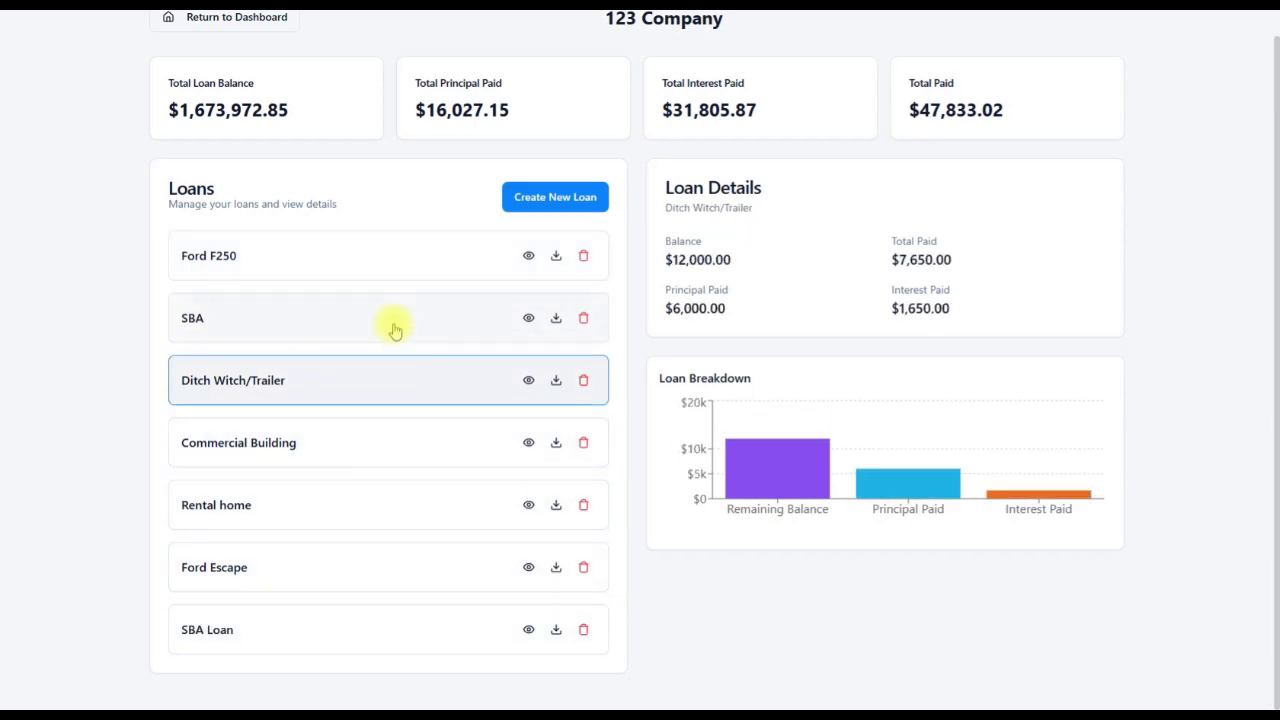
left_click(400, 318)
left_click(404, 265)
left_click(399, 385)
left_click(400, 452)
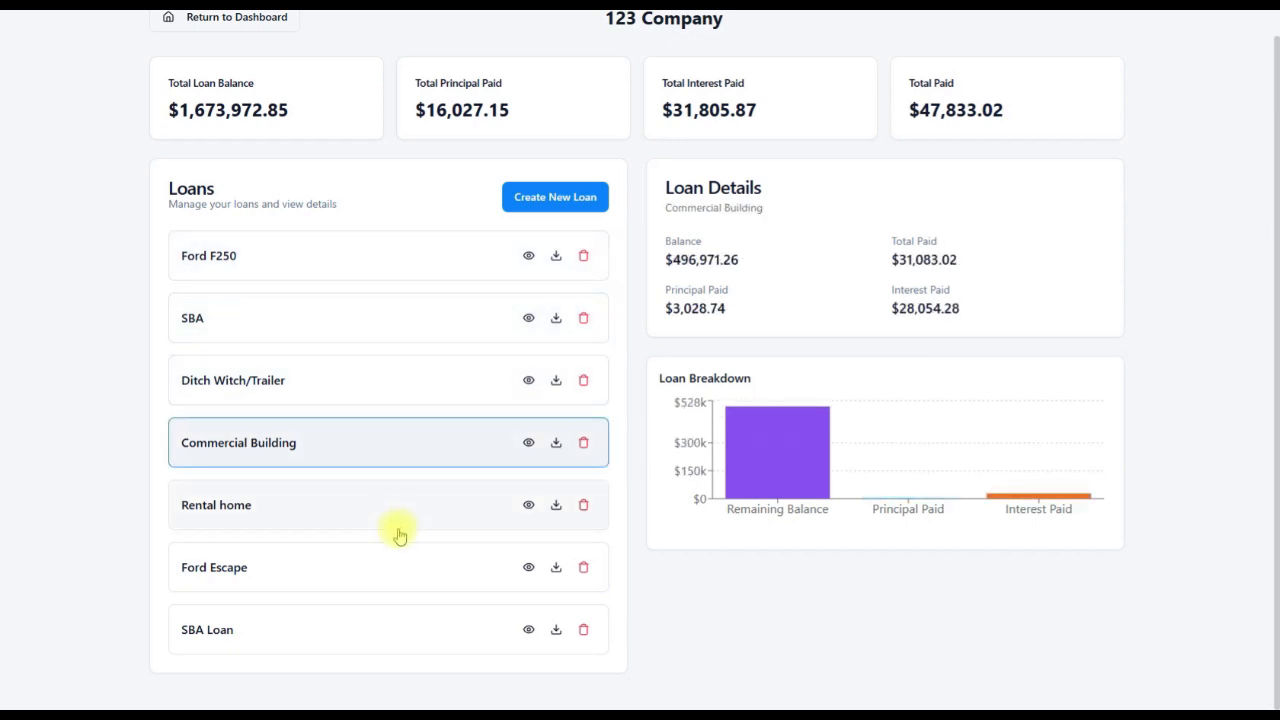
left_click(397, 567)
left_click(397, 628)
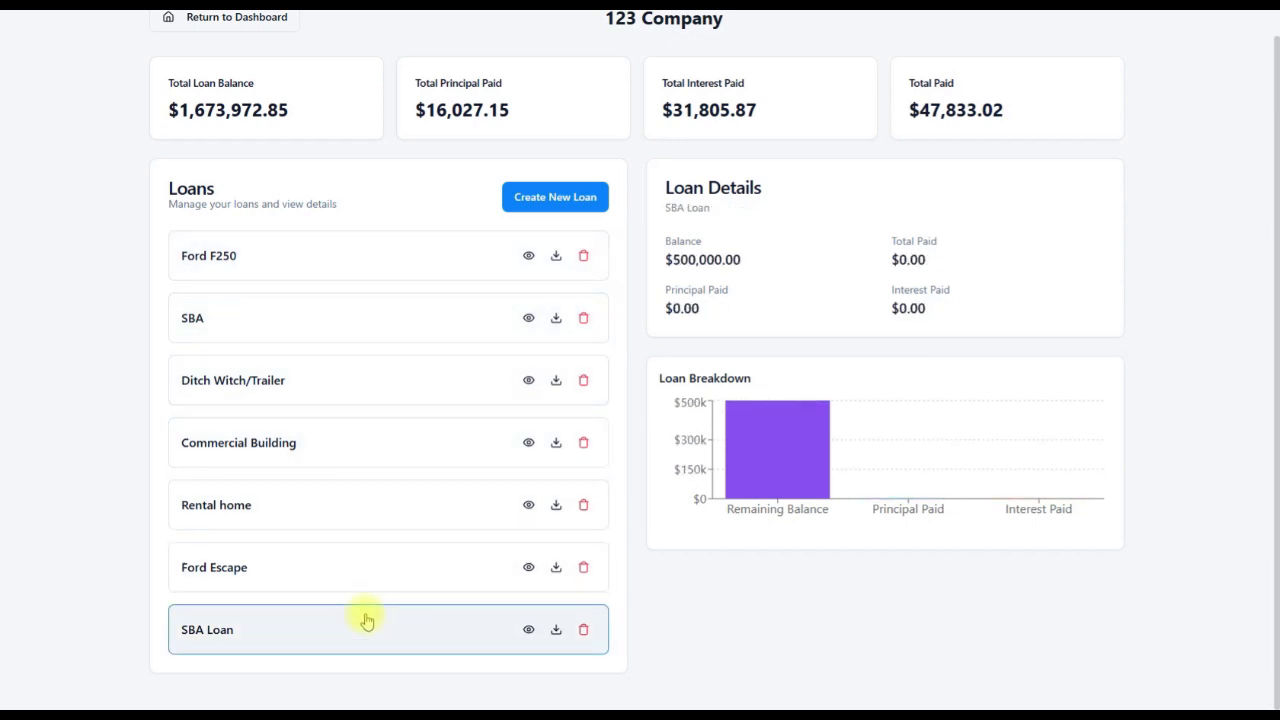